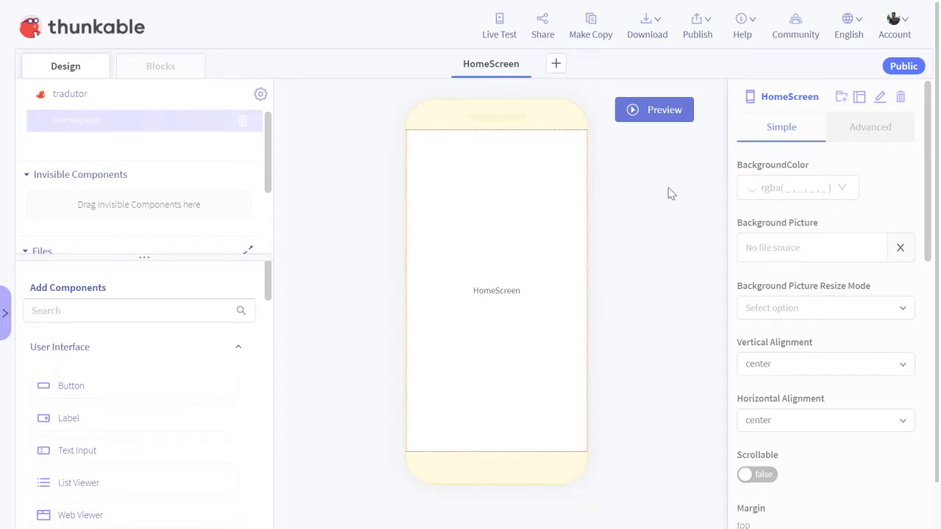
pyautogui.click(79, 309)
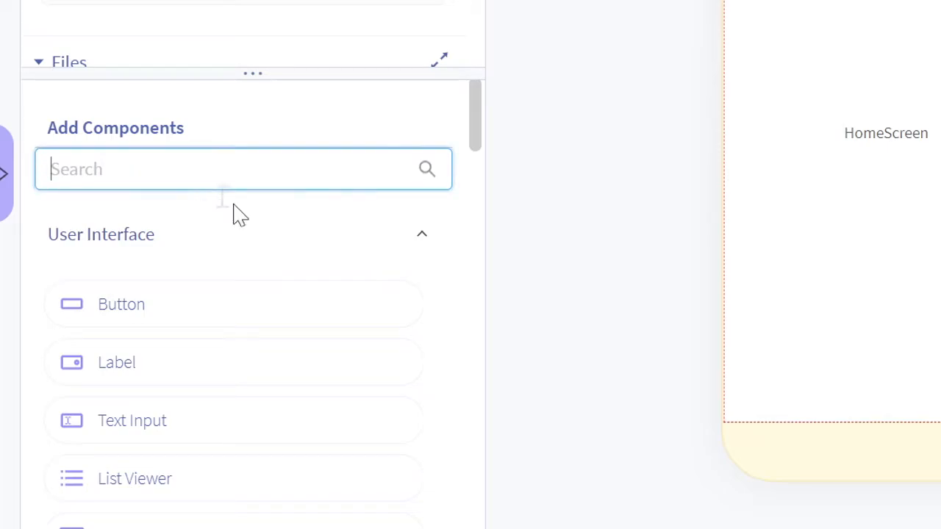
pyautogui.write('sc')
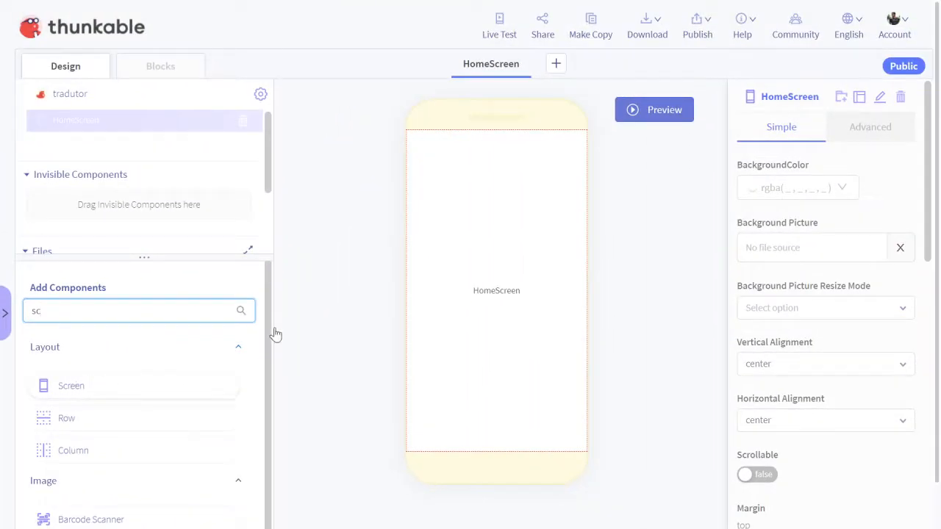
pyautogui.doubleClick(82, 308)
pyautogui.press('BackSpace')
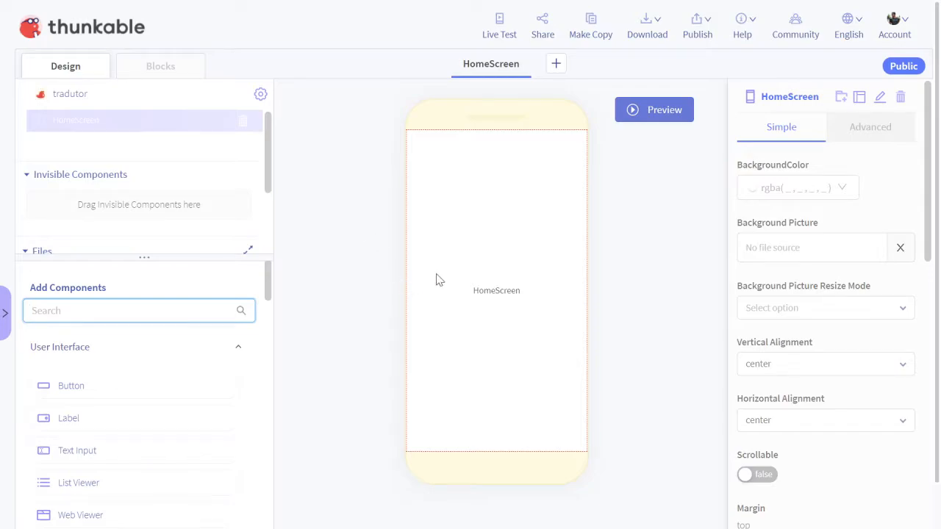
# - Search the components for "row" and add a Row layout to the HomeScreen
pyautogui.scroll(-2, 167, 383)
pyautogui.scroll(3, 167, 392)
pyautogui.write('row')
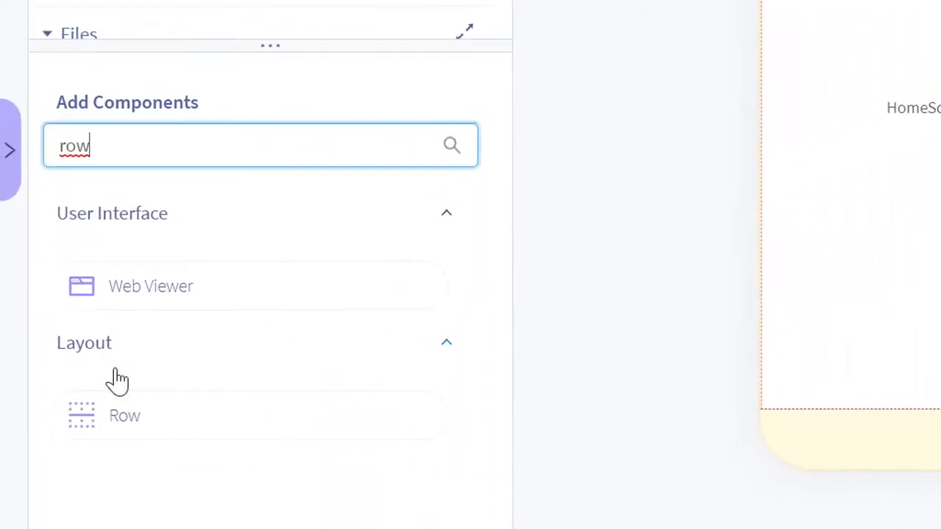
pyautogui.moveTo(130, 417); pyautogui.dragTo(933, 265)
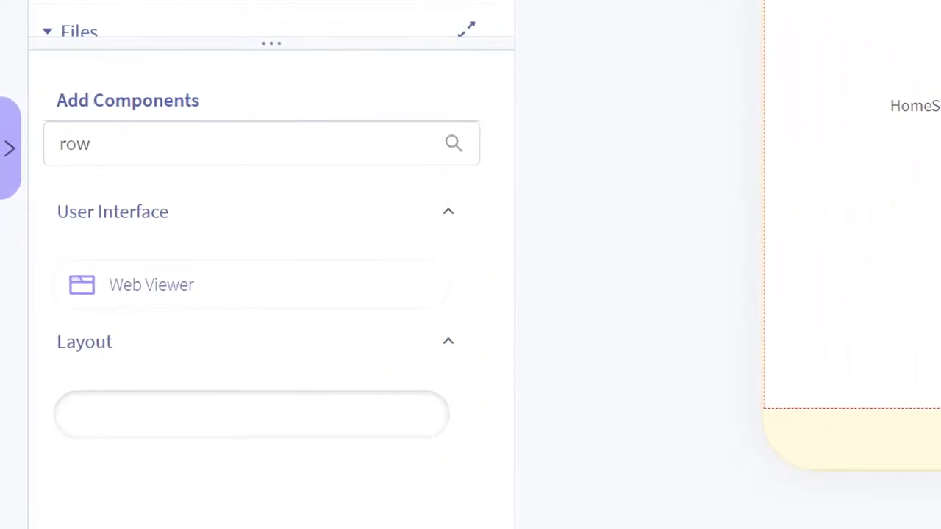
pyautogui.moveTo(933, 265); pyautogui.dragTo(109, 409)
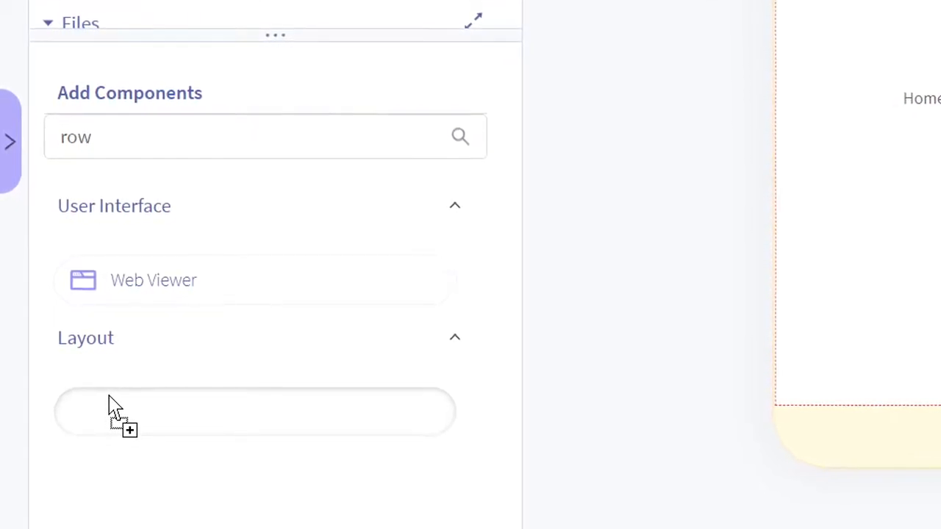
pyautogui.moveTo(109, 395); pyautogui.dragTo(110, 395)
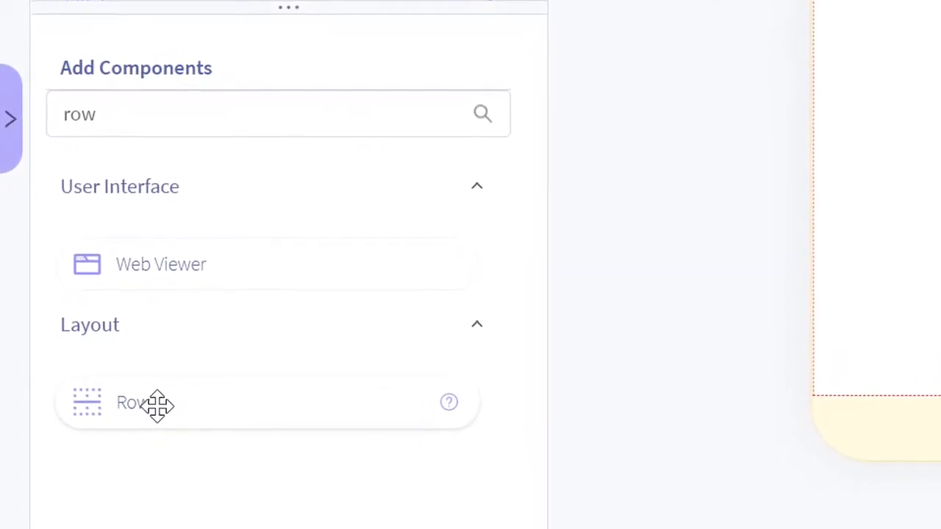
pyautogui.moveTo(129, 403); pyautogui.dragTo(896, 19)
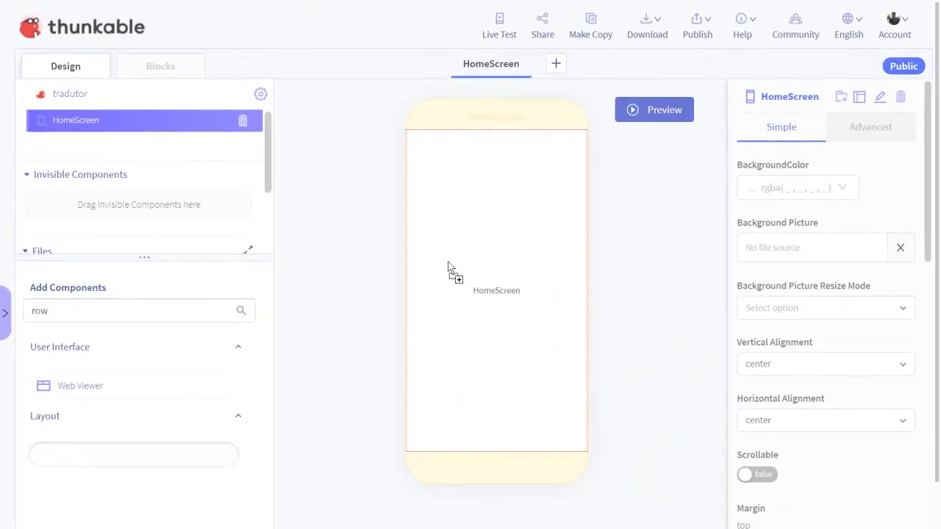
pyautogui.moveTo(448, 266); pyautogui.dragTo(485, 404)
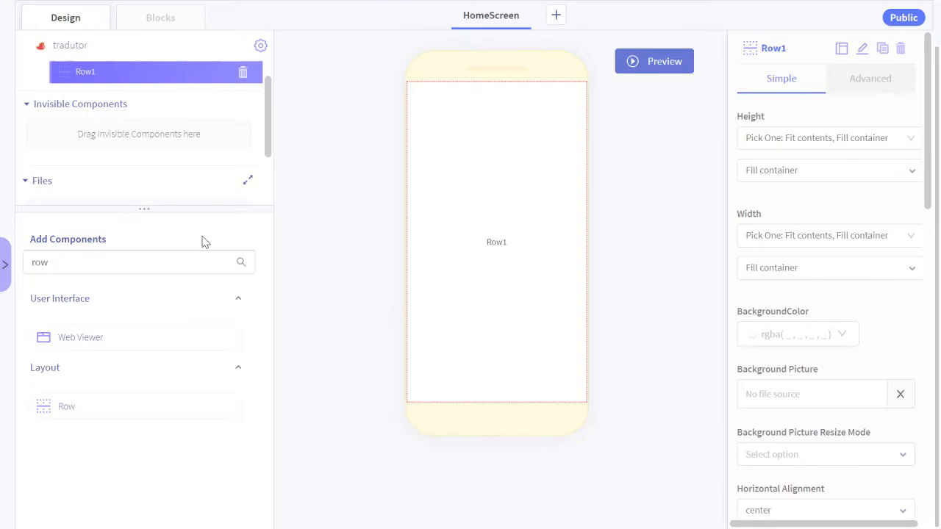
# - Search the components for "bu" and add a Button inside Row1 in the component tree
pyautogui.scroll(1, 172, 96)
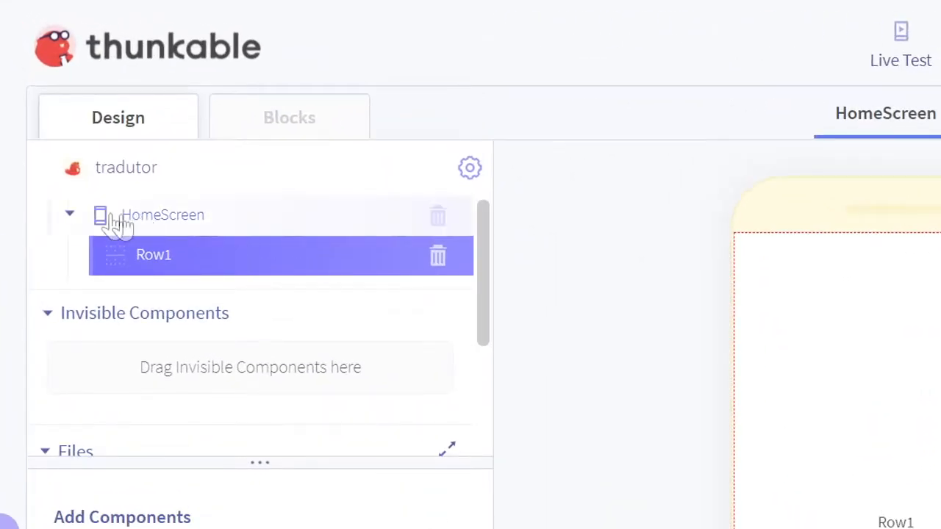
pyautogui.click(70, 215)
pyautogui.click(70, 214)
pyautogui.click(162, 218)
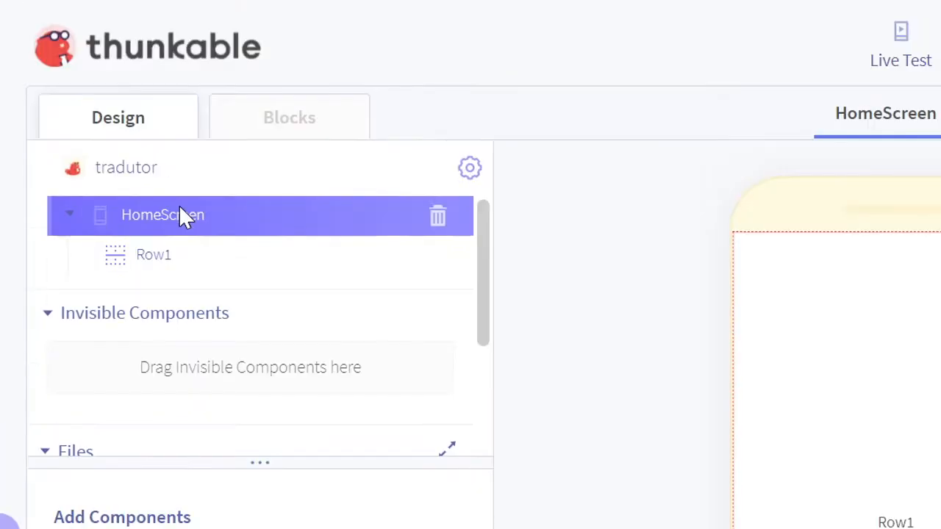
pyautogui.click(155, 271)
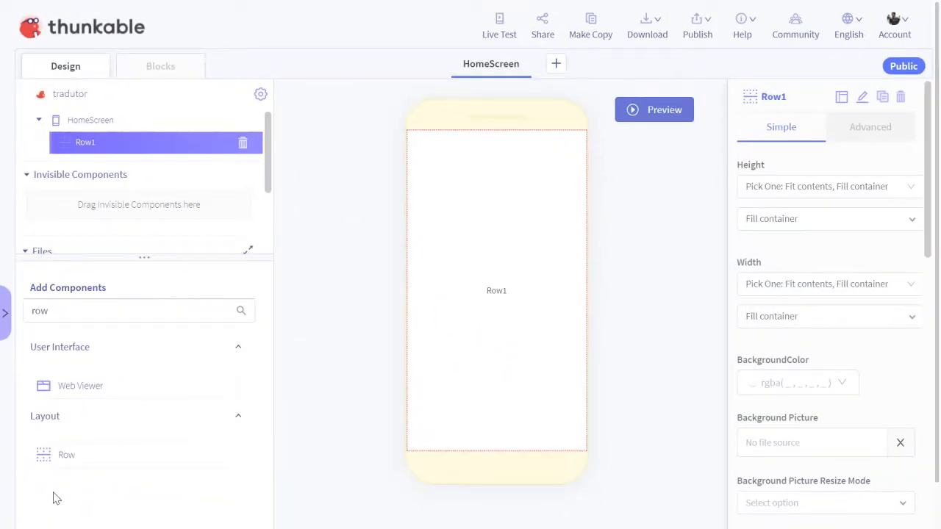
pyautogui.click(127, 313)
pyautogui.doubleClick(126, 312)
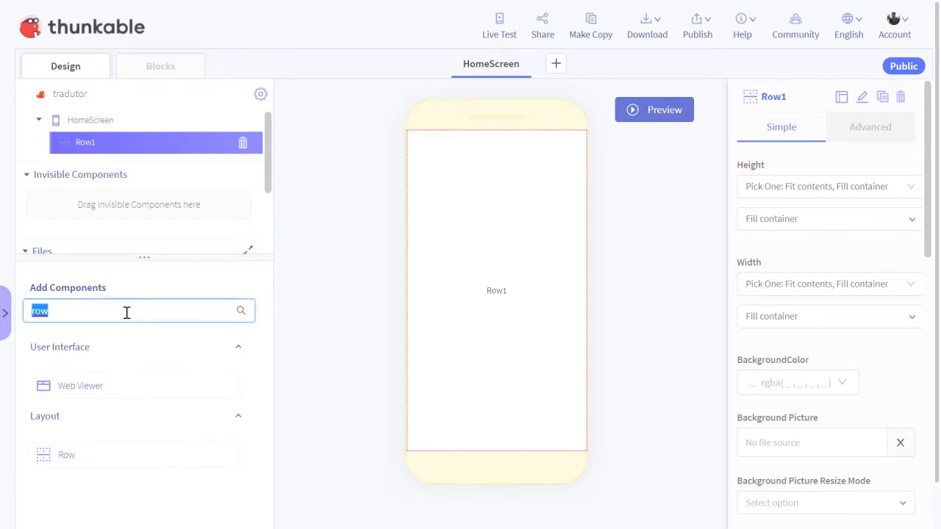
pyautogui.write('bu')
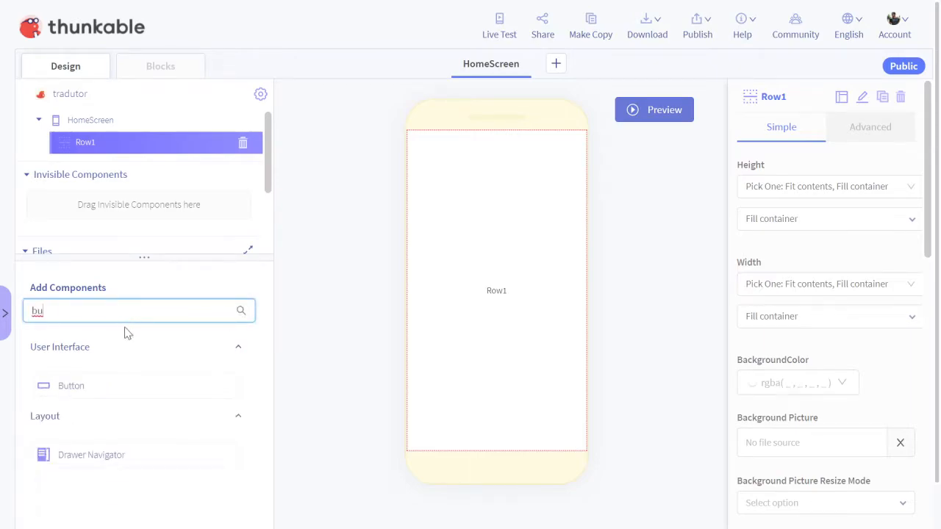
pyautogui.moveTo(82, 382); pyautogui.dragTo(86, 151)
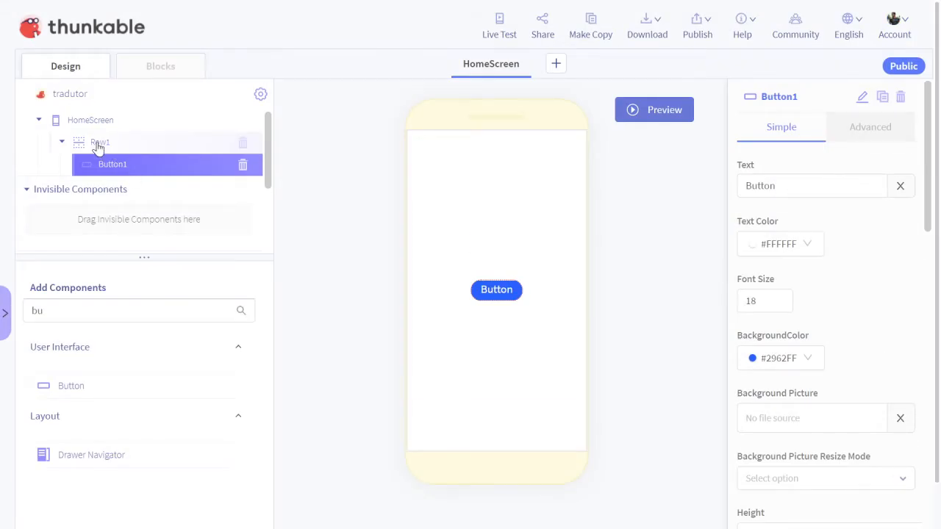
# - Move Button1 out of Row1 so it sits directly under HomeScreen in the component tree
pyautogui.click(100, 145)
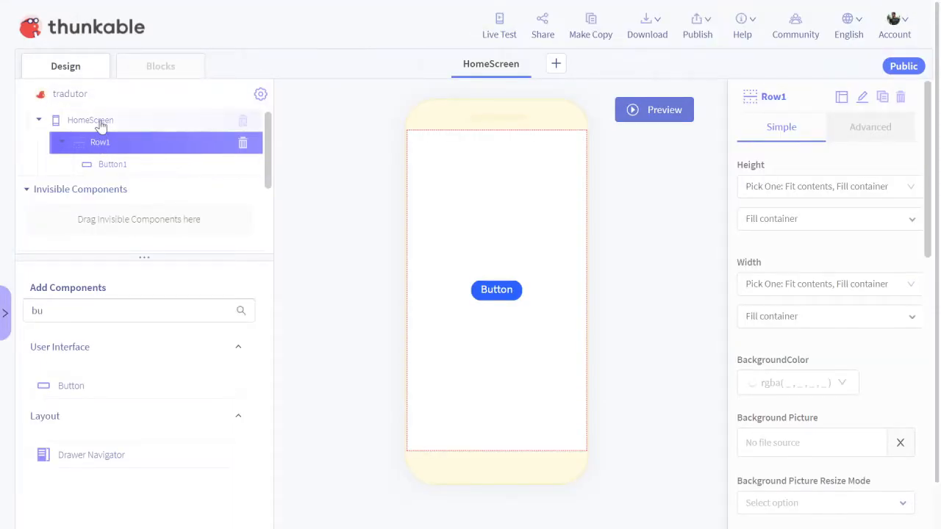
pyautogui.click(96, 121)
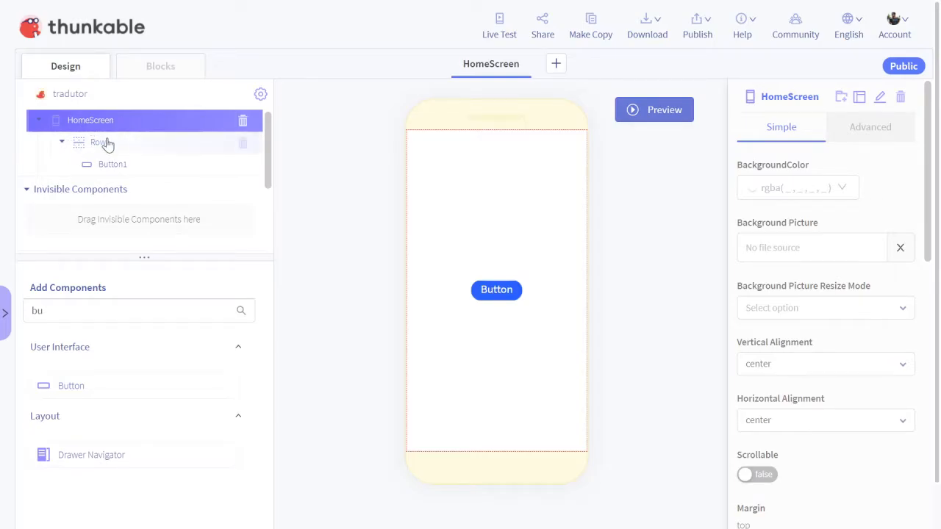
pyautogui.click(100, 145)
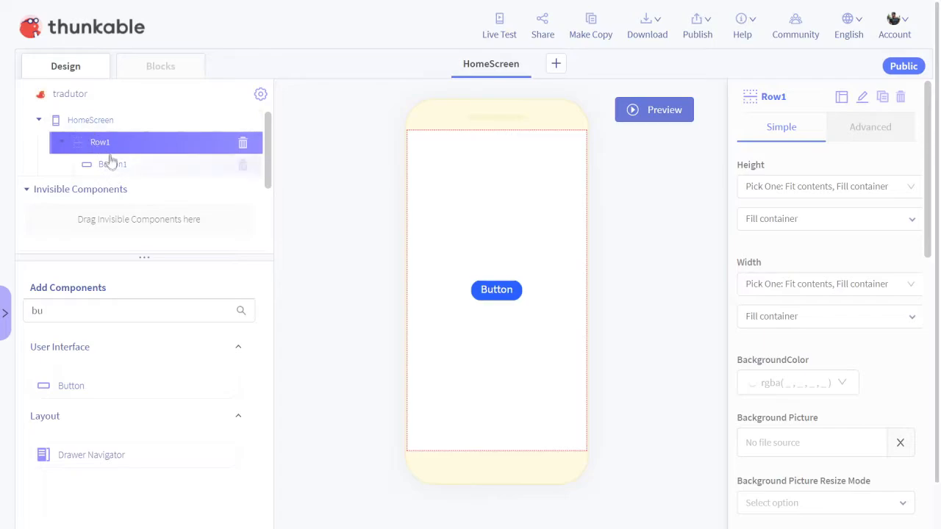
pyautogui.click(108, 169)
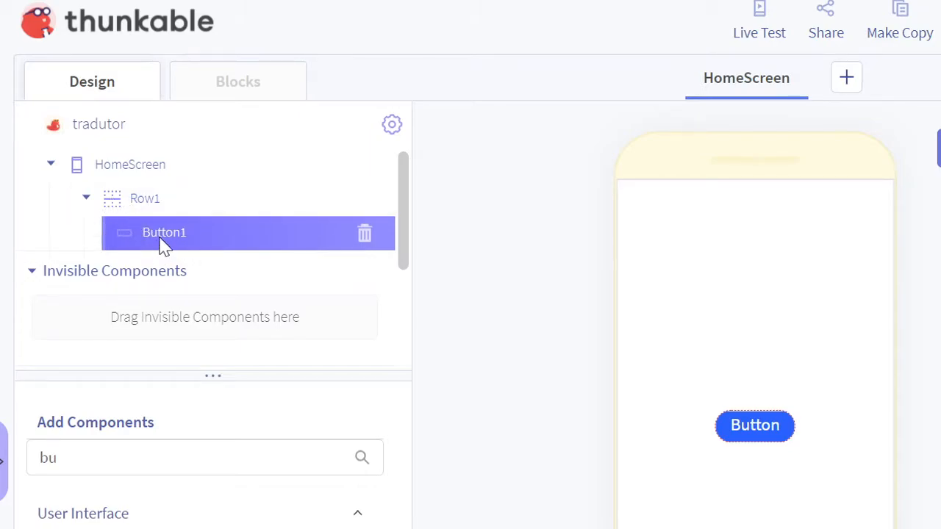
pyautogui.moveTo(181, 231)
pyautogui.mouseDown()
pyautogui.moveTo(95, 172)
pyautogui.moveTo(106, 166)
pyautogui.mouseUp()
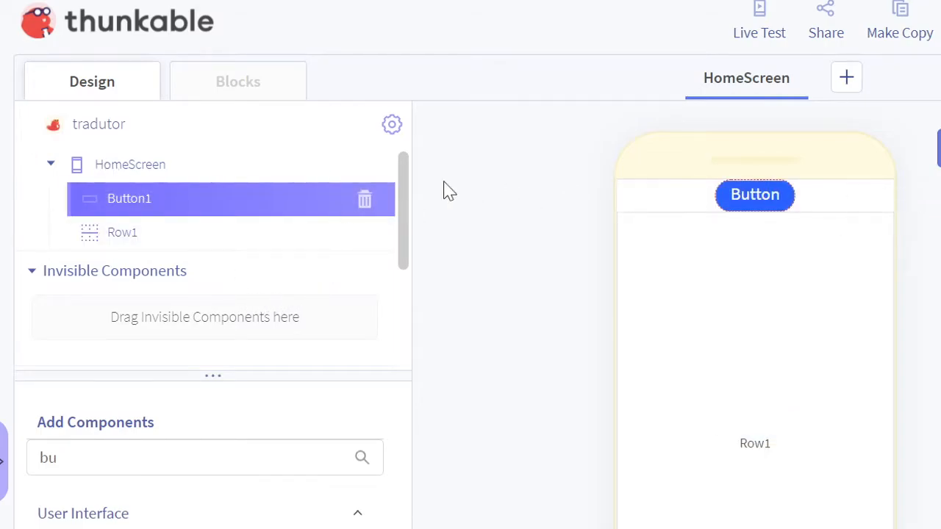
pyautogui.moveTo(139, 199)
pyautogui.mouseDown()
pyautogui.moveTo(158, 246)
pyautogui.moveTo(184, 250)
pyautogui.moveTo(152, 163)
pyautogui.moveTo(6, 187)
pyautogui.moveTo(76, 171)
pyautogui.mouseUp()
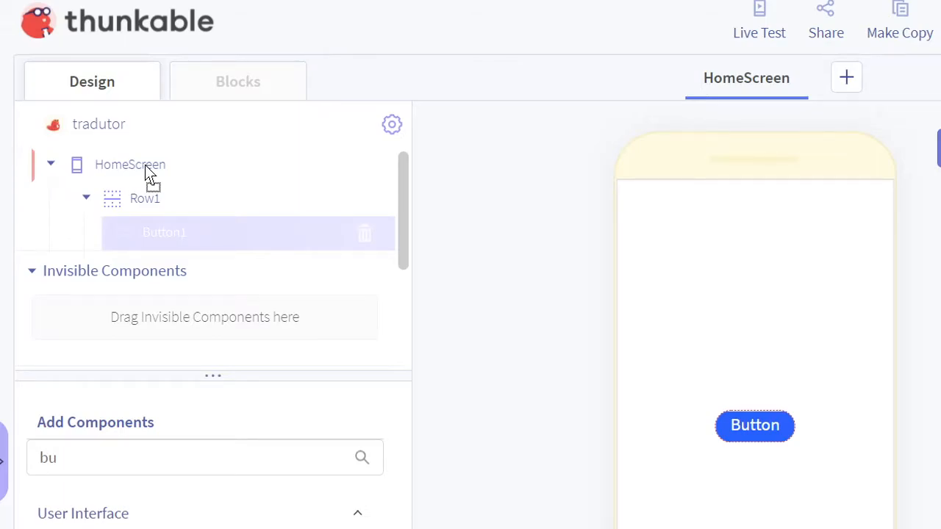
pyautogui.moveTo(144, 165); pyautogui.dragTo(145, 166)
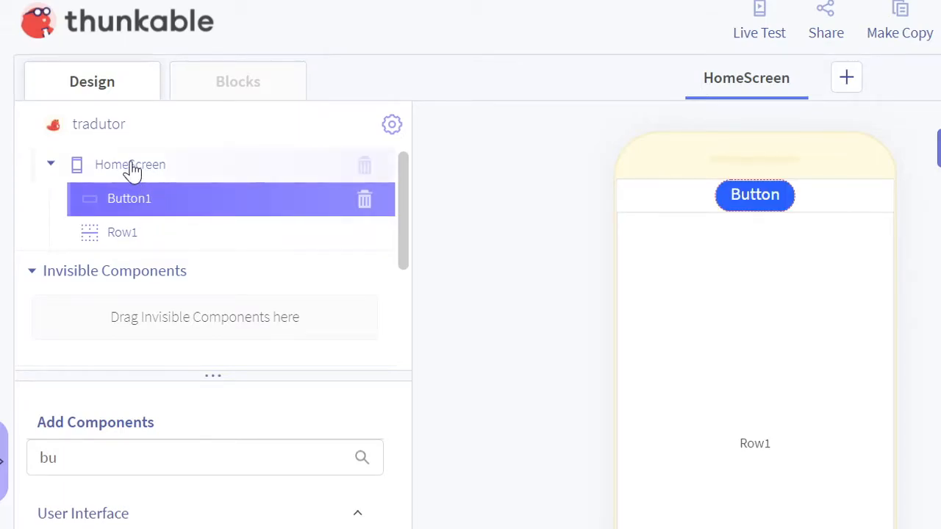
# - Delete Button1 from the HomeScreen
pyautogui.click(130, 169)
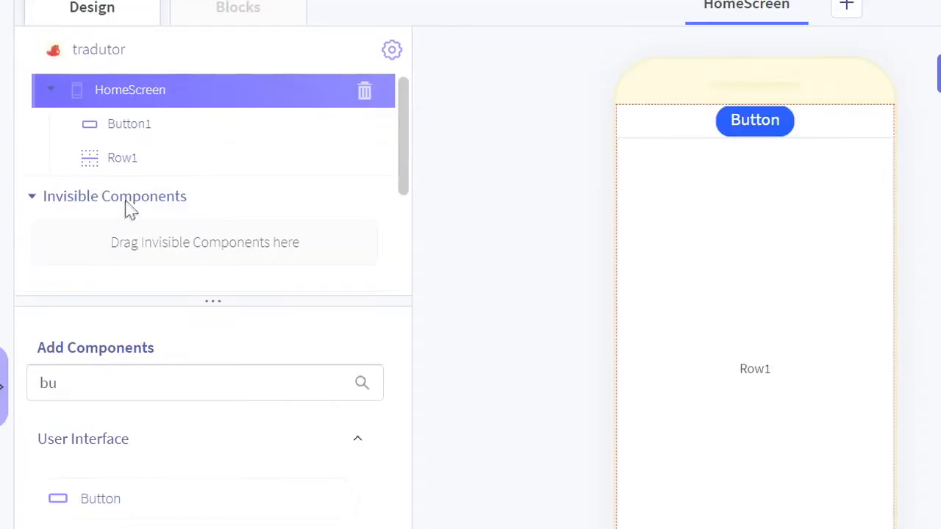
pyautogui.click(139, 129)
pyautogui.click(122, 168)
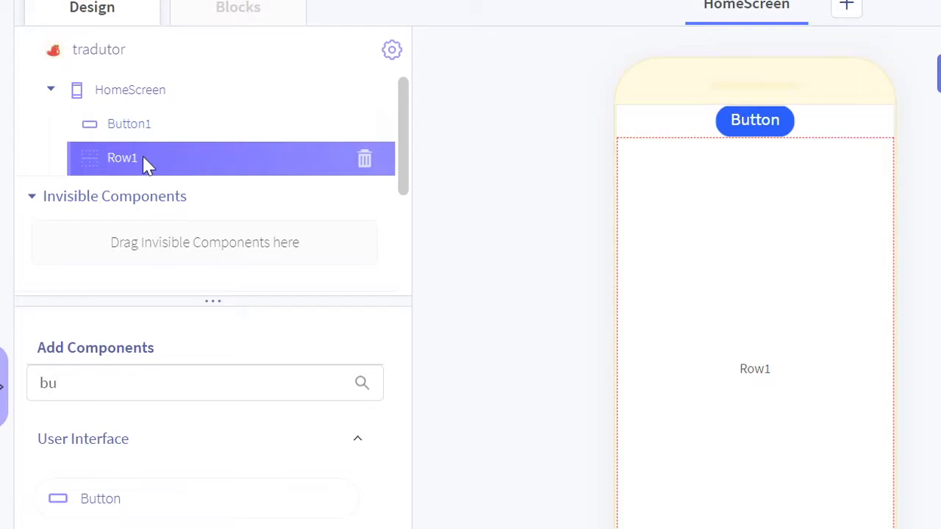
pyautogui.click(133, 127)
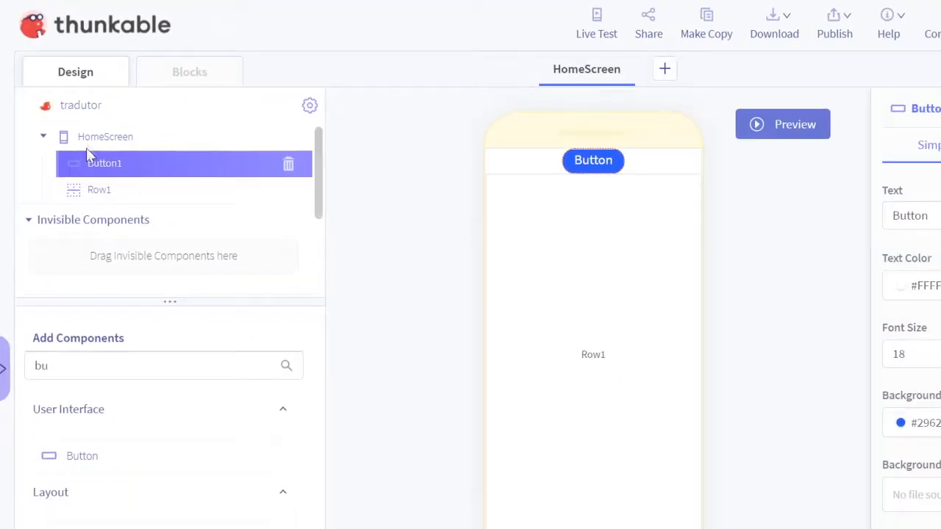
pyautogui.click(900, 97)
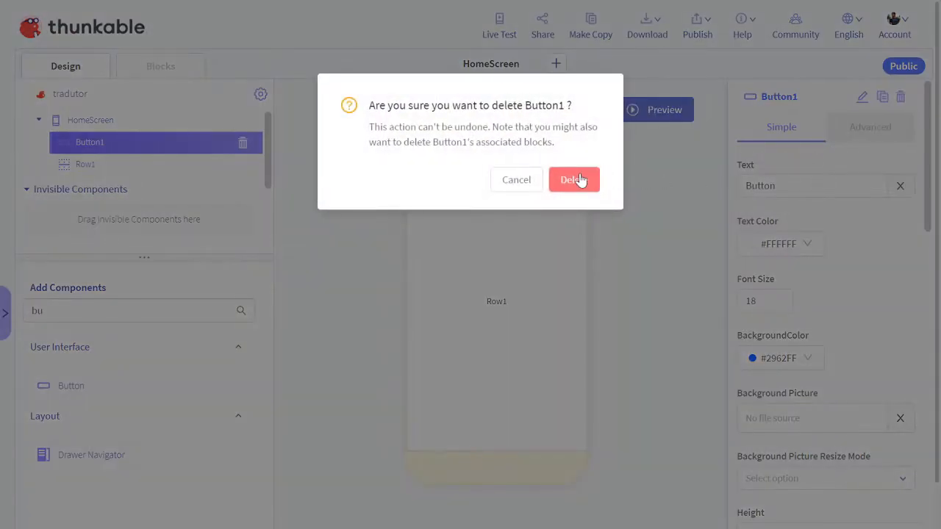
pyautogui.click(579, 179)
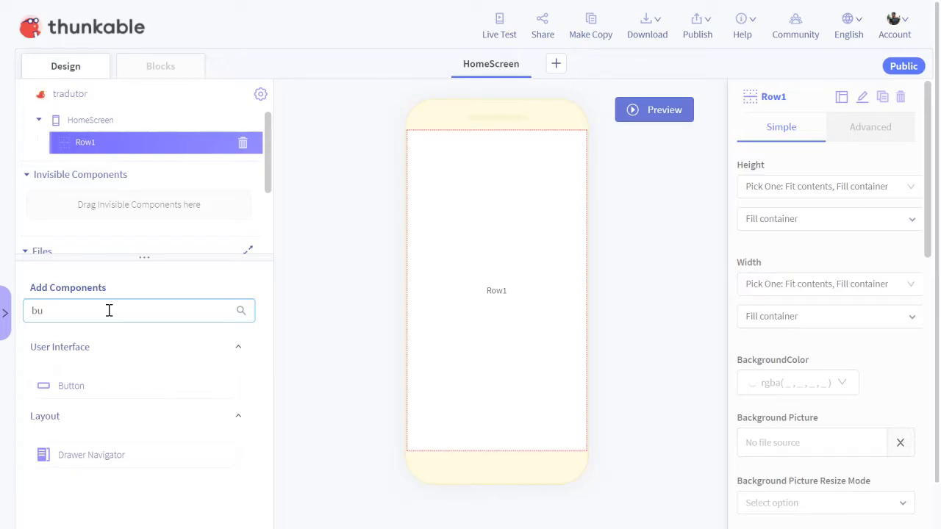
# - Search the components for "la" and add two Labels side by side inside Row1
pyautogui.doubleClick(74, 306)
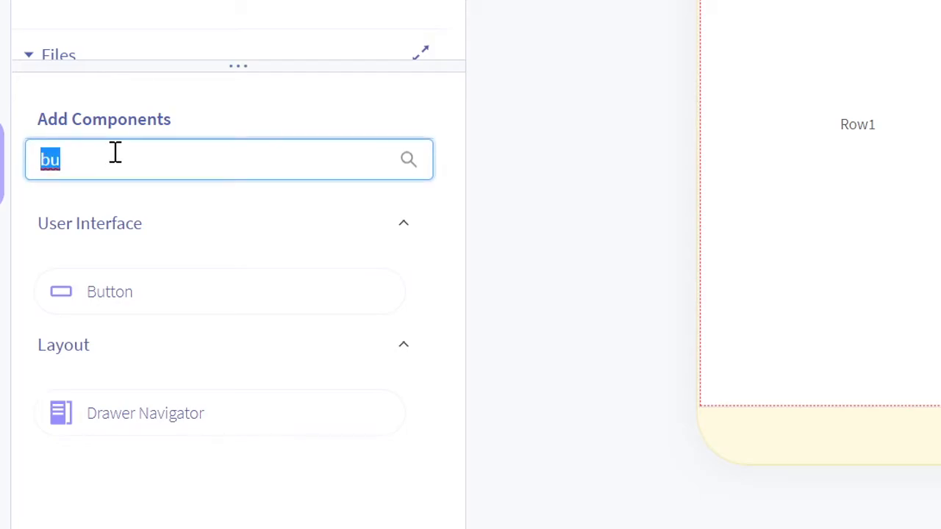
pyautogui.write('la')
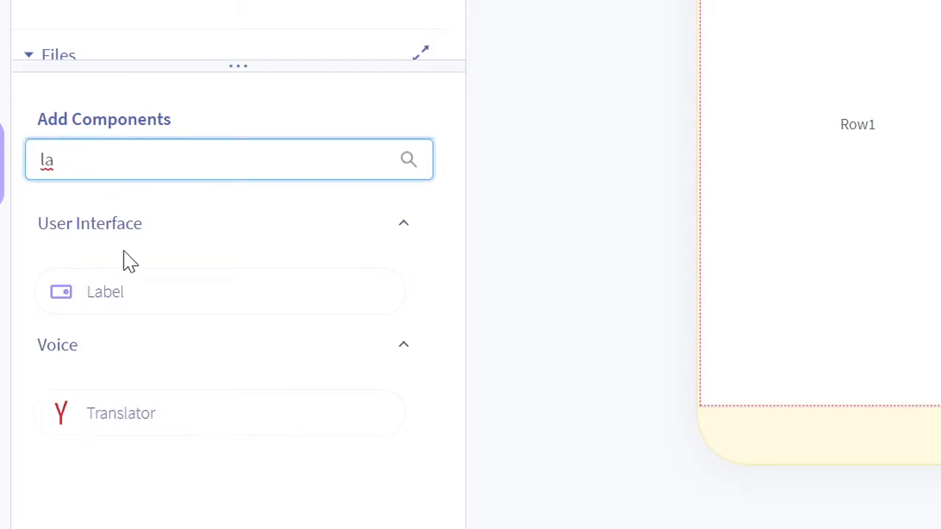
pyautogui.moveTo(112, 291); pyautogui.dragTo(933, 147)
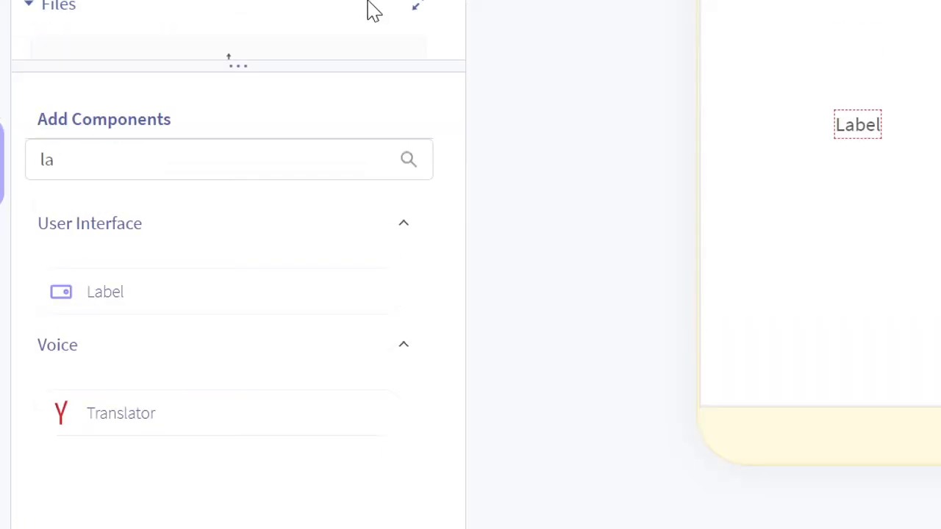
pyautogui.scroll(1, 369, 4)
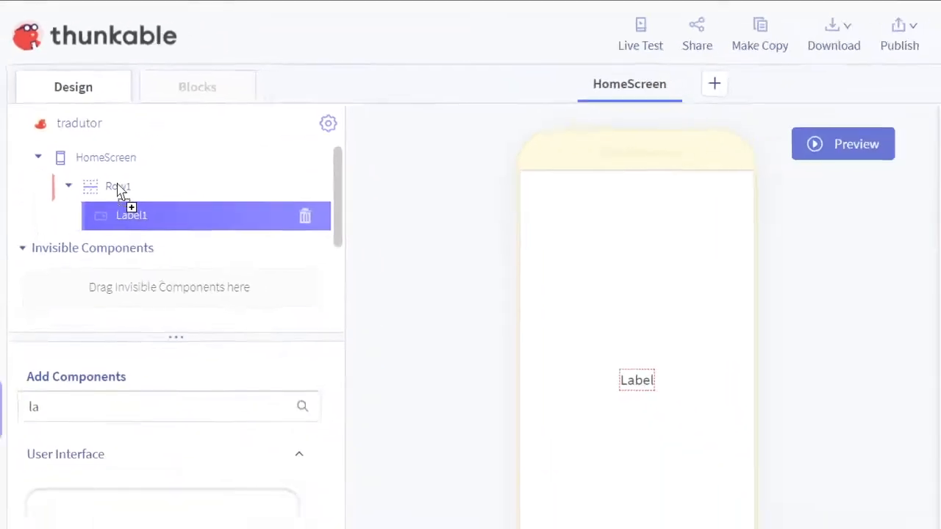
pyautogui.moveTo(107, 153); pyautogui.dragTo(107, 154)
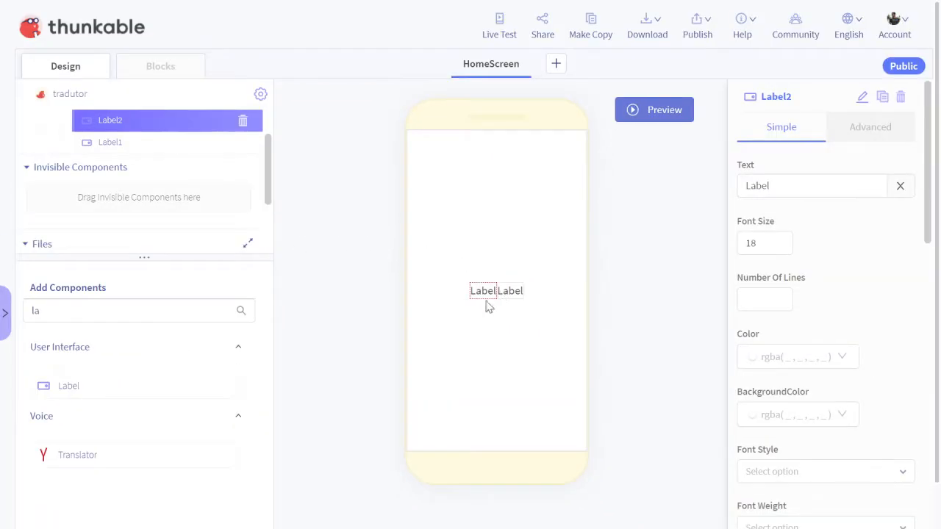
pyautogui.click(521, 294)
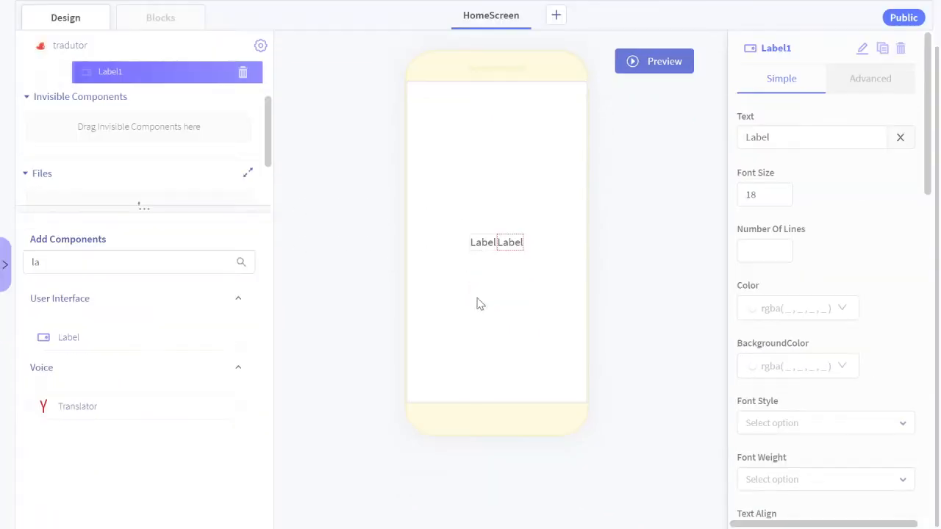
pyautogui.click(485, 252)
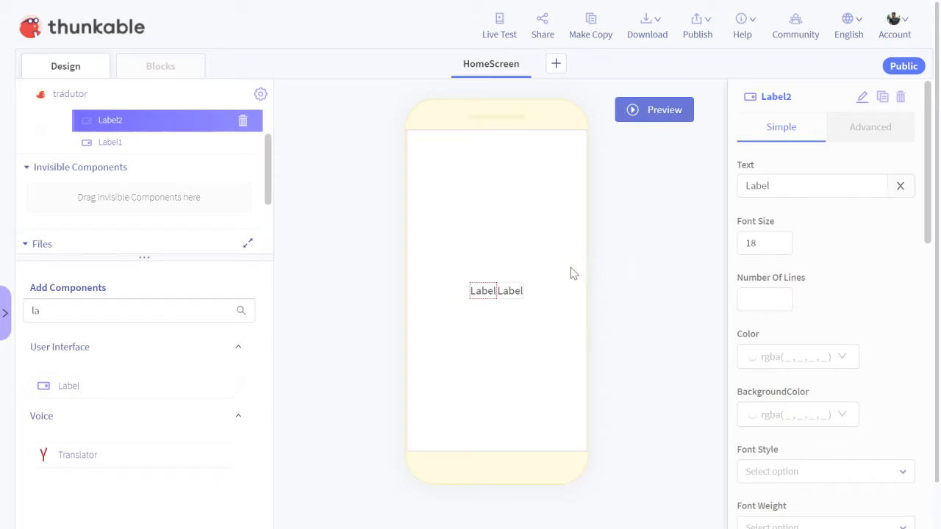
pyautogui.click(513, 296)
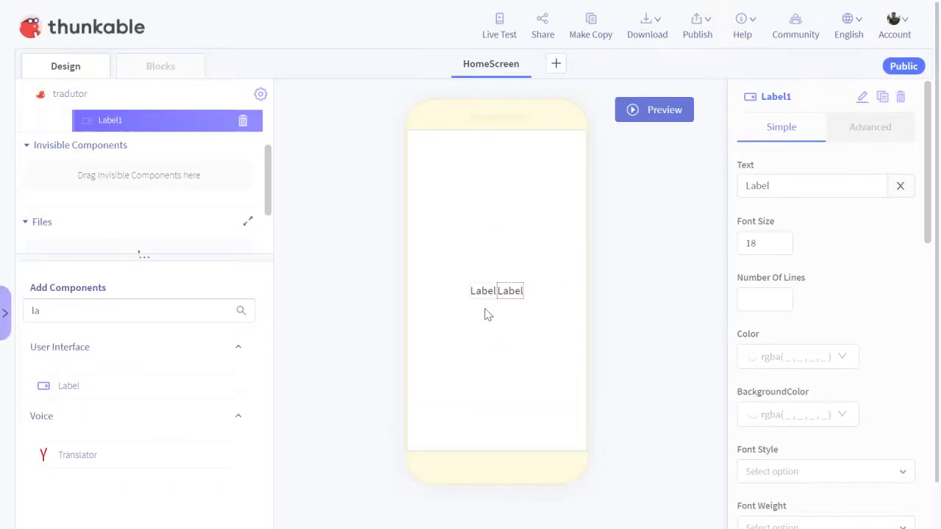
# - Delete Row1 together with its two labels from the HomeScreen
pyautogui.click(477, 293)
pyautogui.scroll(1, 543, 187)
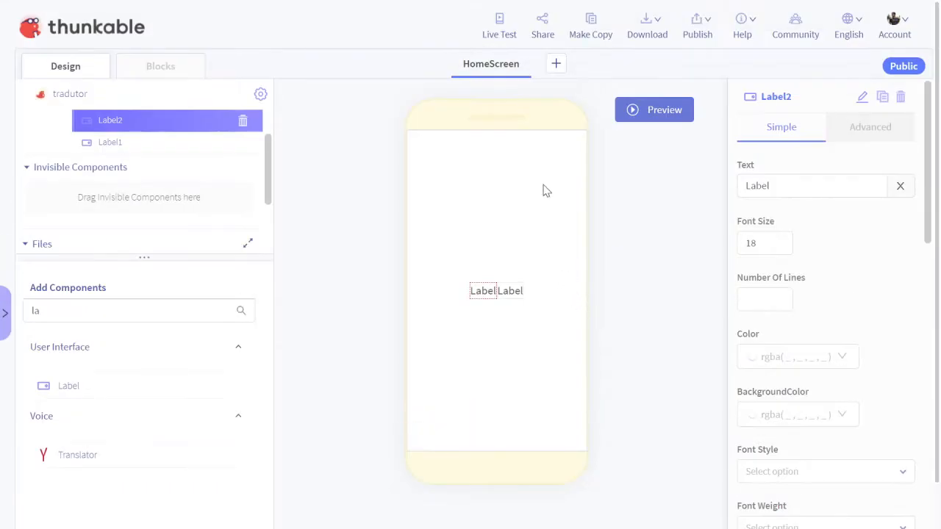
pyautogui.click(503, 208)
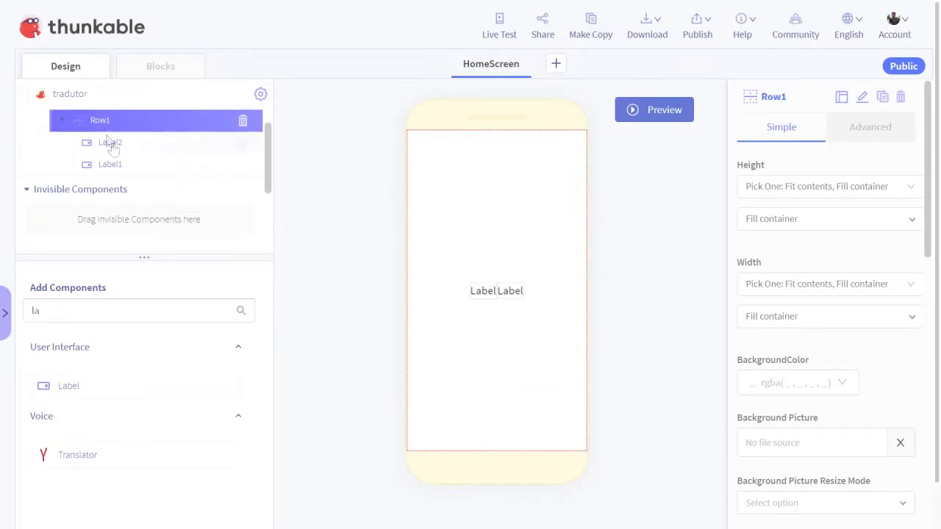
pyautogui.scroll(1, 145, 177)
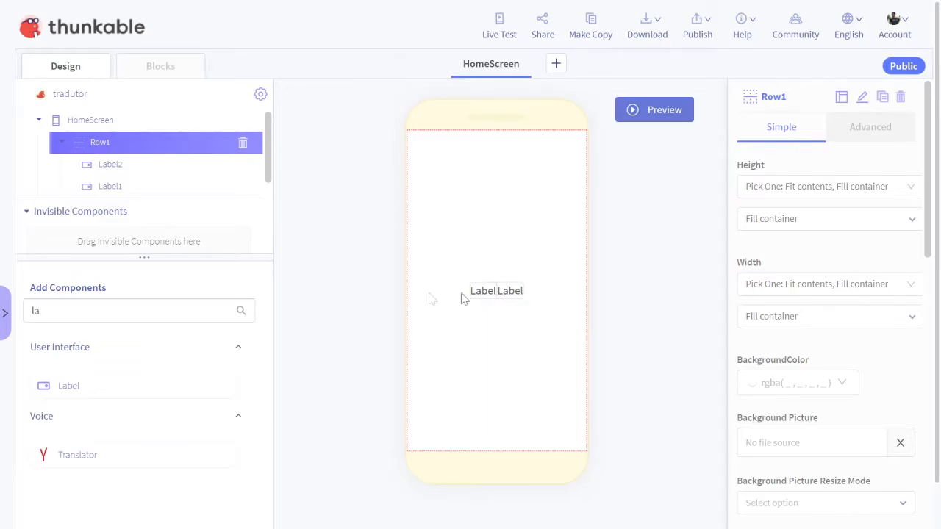
pyautogui.click(898, 103)
pyautogui.click(588, 184)
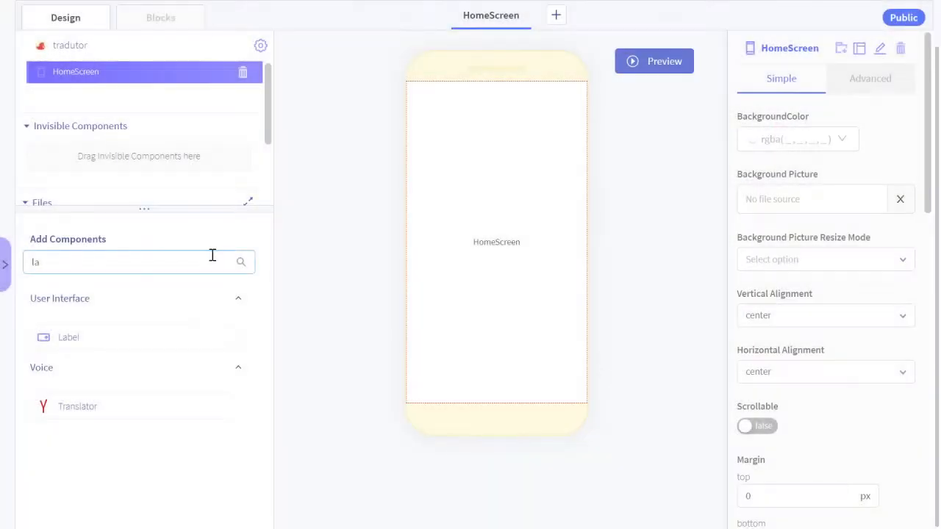
# - Search the components for "col" and add a Column to the empty HomeScreen
pyautogui.scroll(1, 206, 247)
pyautogui.click(78, 317)
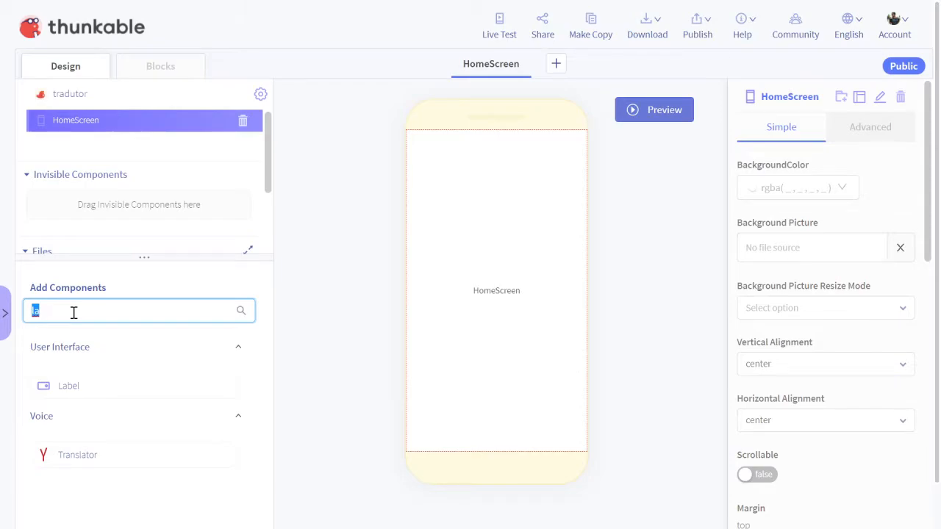
pyautogui.press('BackSpace')
pyautogui.scroll(-4, 83, 361)
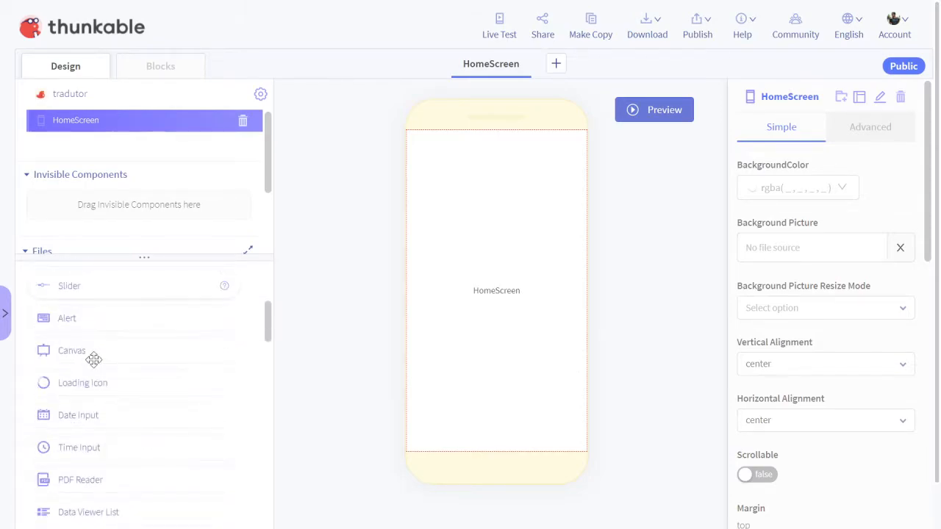
pyautogui.scroll(4, 120, 470)
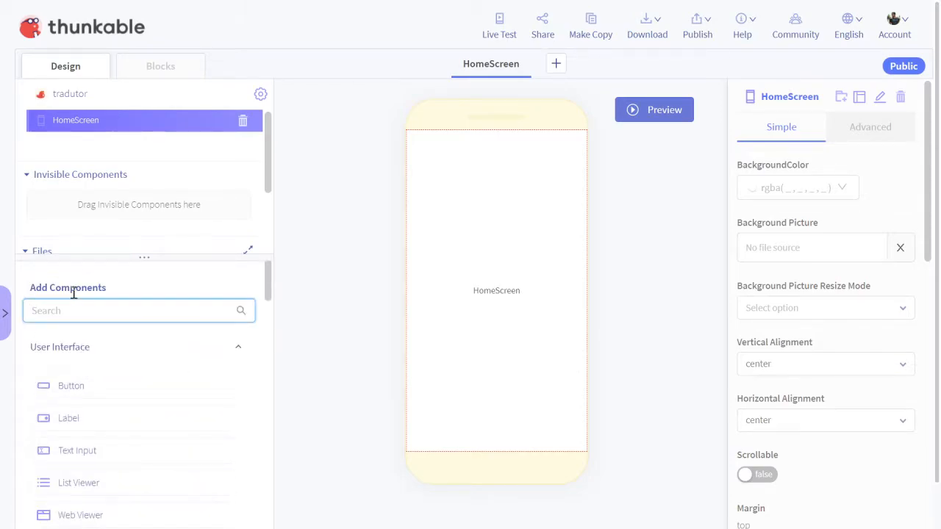
pyautogui.write('col')
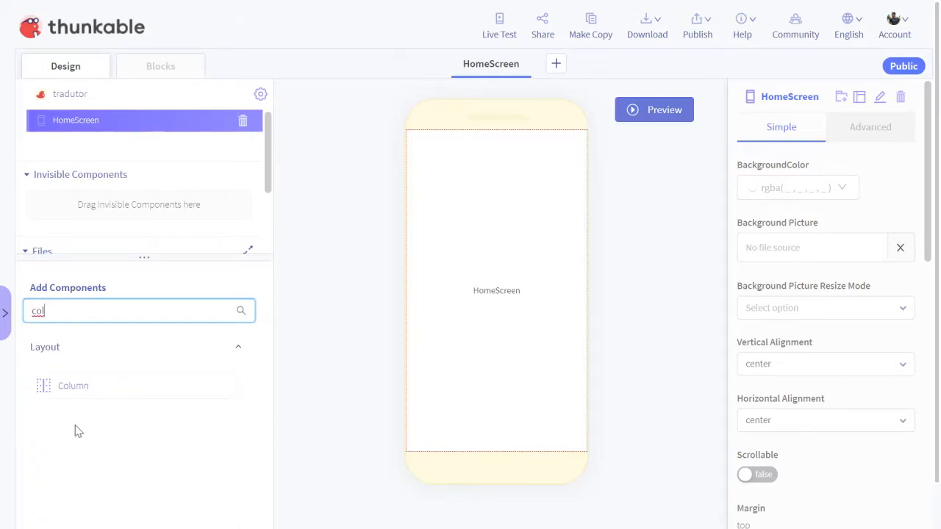
pyautogui.moveTo(69, 385)
pyautogui.mouseDown()
pyautogui.moveTo(116, 150)
pyautogui.moveTo(81, 120)
pyautogui.moveTo(41, 128)
pyautogui.moveTo(66, 119)
pyautogui.moveTo(433, 289)
pyautogui.moveTo(482, 299)
pyautogui.mouseUp()
pyautogui.scroll(1, 80, 120)
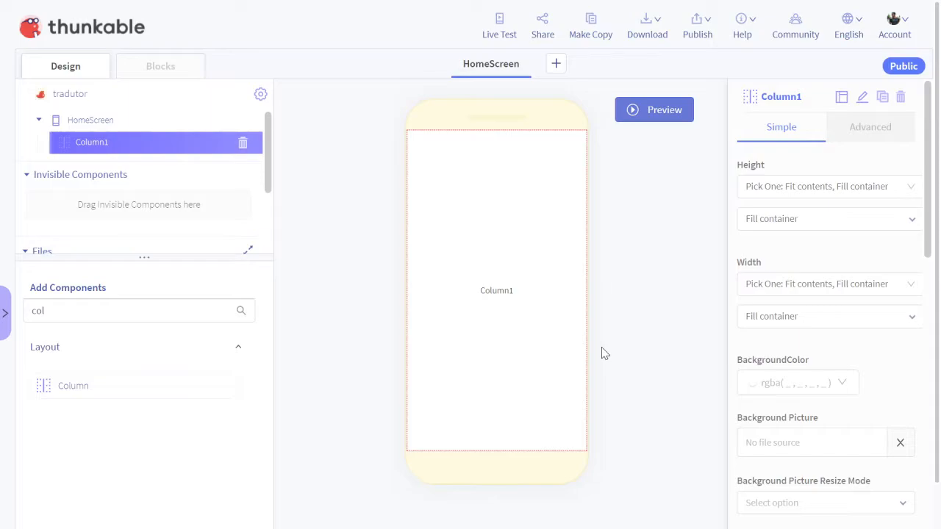
# - Clear the component search and add two Labels stacked inside Column1 in the component tree
pyautogui.doubleClick(88, 318)
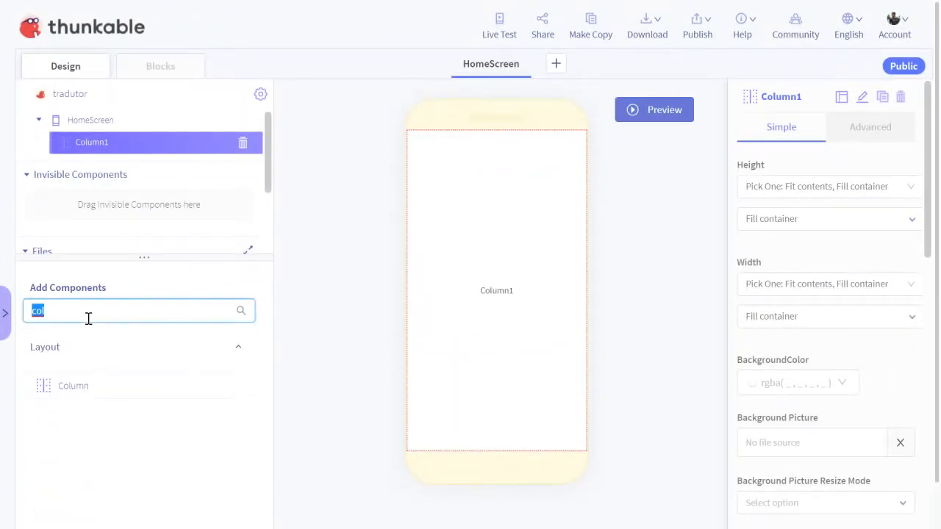
pyautogui.press('BackSpace')
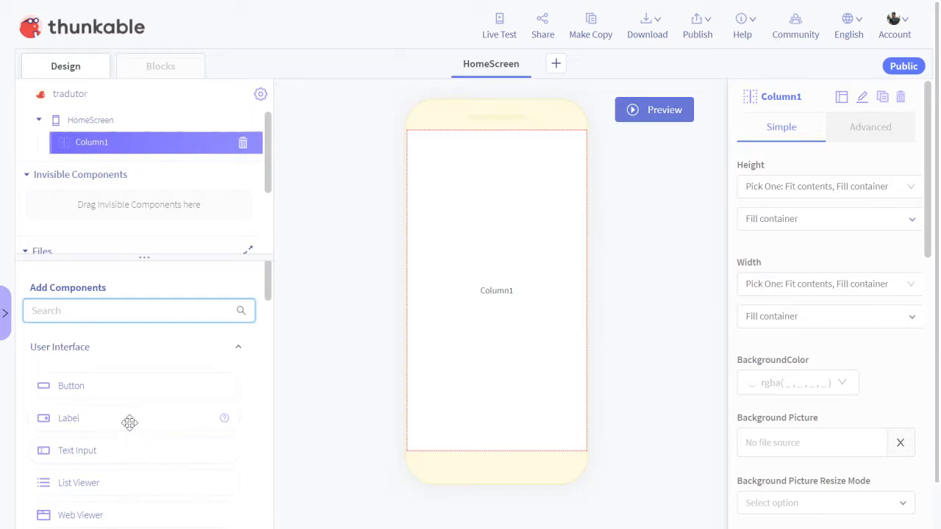
pyautogui.moveTo(99, 419); pyautogui.dragTo(120, 248)
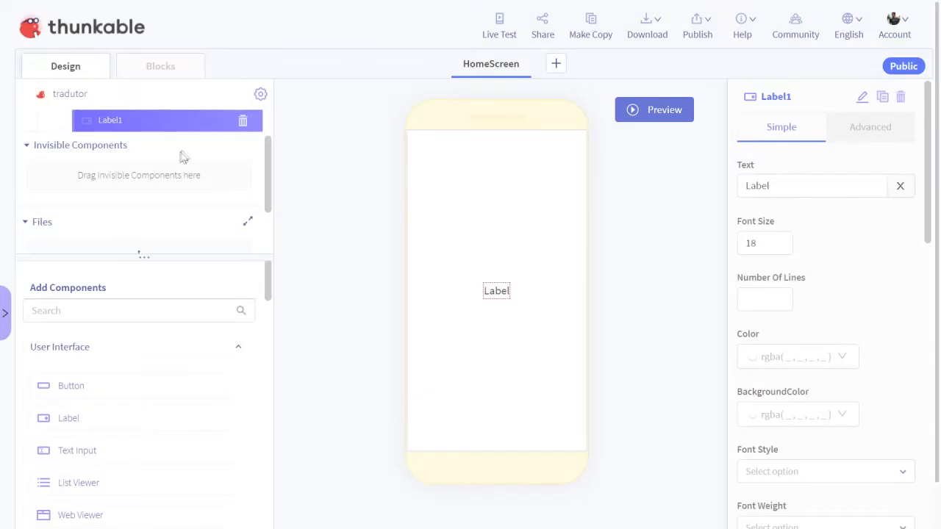
pyautogui.moveTo(182, 158); pyautogui.dragTo(110, 151)
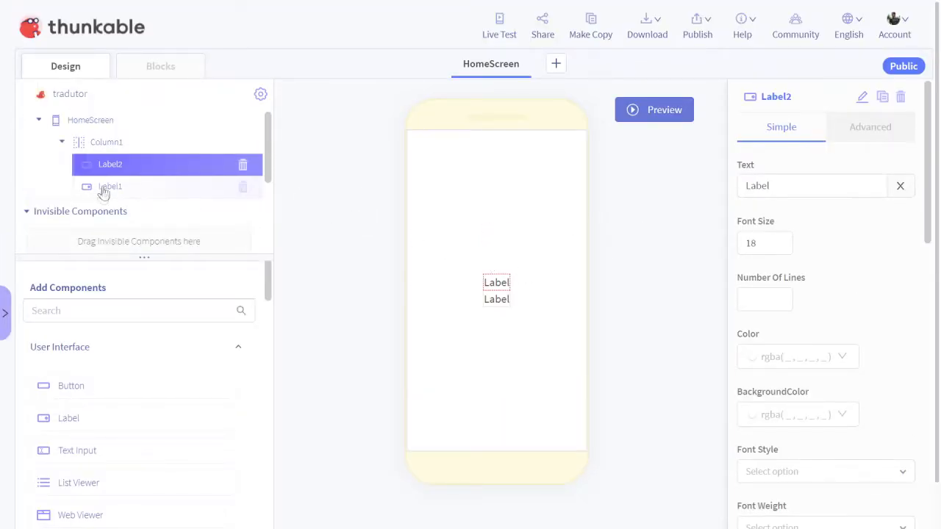
# - Examine how the two labels are arranged in Column1 and browse the available User Interface components
pyautogui.click(504, 297)
pyautogui.click(499, 233)
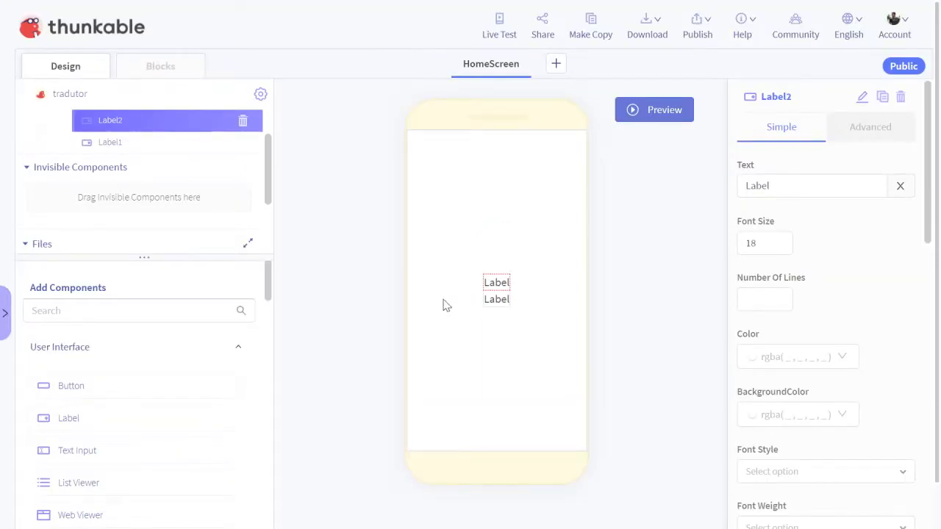
pyautogui.scroll(1, 94, 180)
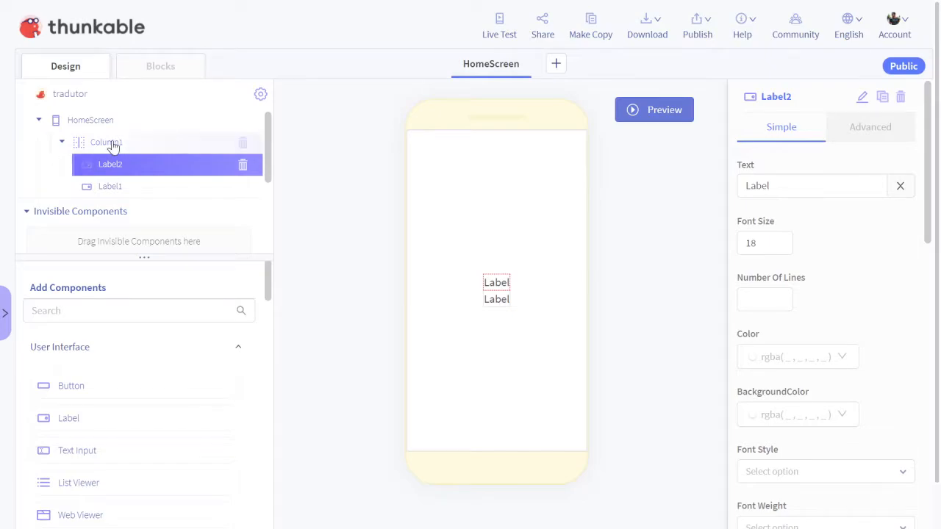
pyautogui.scroll(-2, 95, 434)
pyautogui.scroll(2, 94, 427)
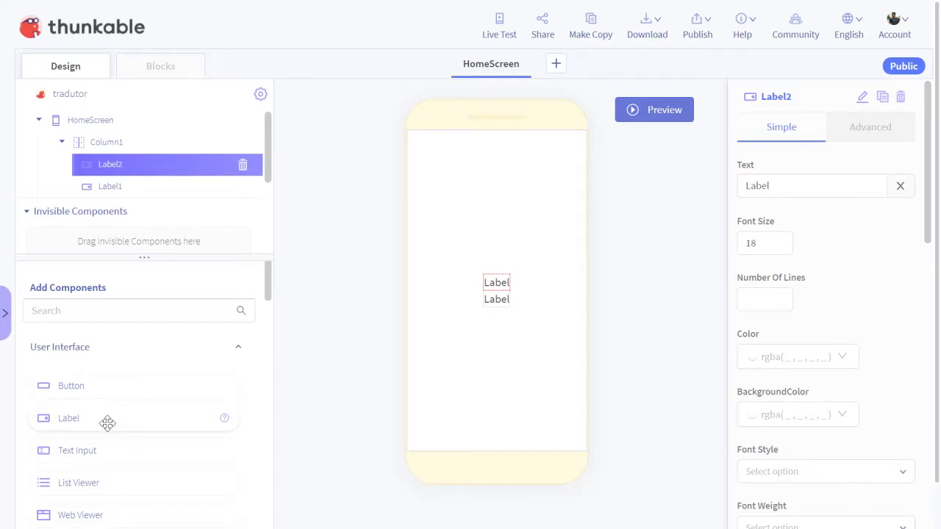
pyautogui.scroll(-2, 99, 429)
pyautogui.scroll(2, 114, 397)
pyautogui.scroll(-5, 110, 394)
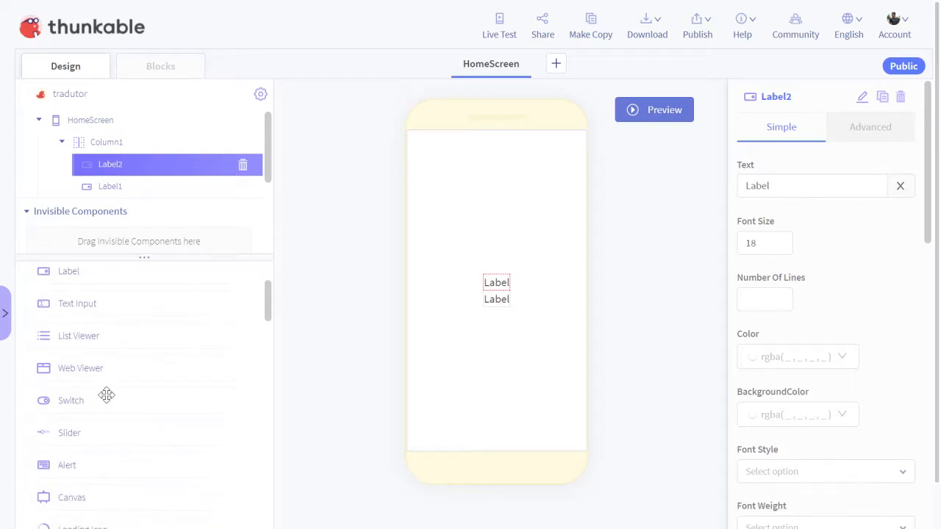
pyautogui.scroll(4, 155, 350)
pyautogui.scroll(1, 154, 350)
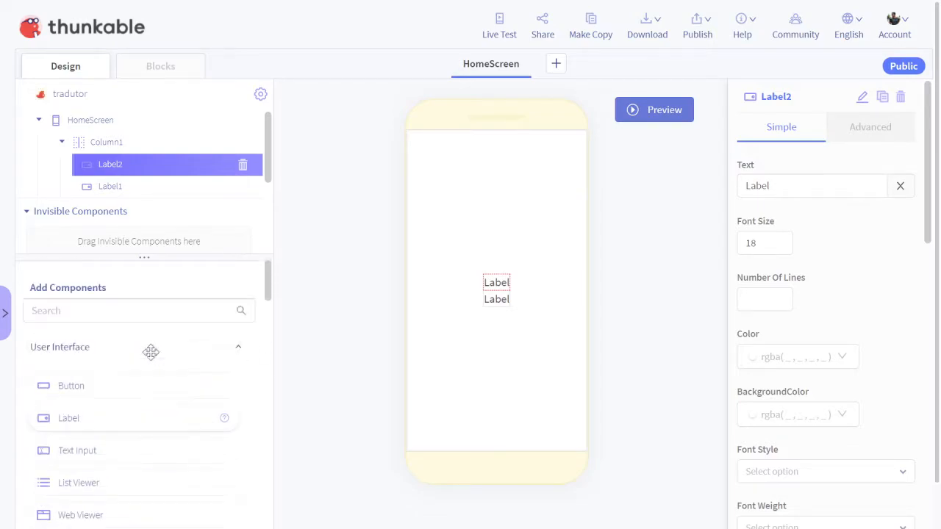
# - Delete Column1 together with its two labels from the HomeScreen
pyautogui.click(478, 252)
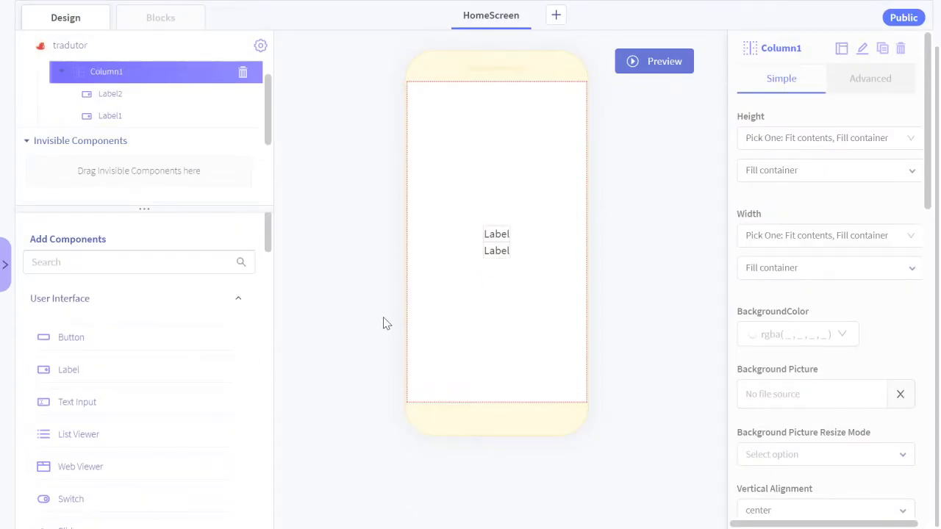
pyautogui.click(900, 48)
pyautogui.click(588, 182)
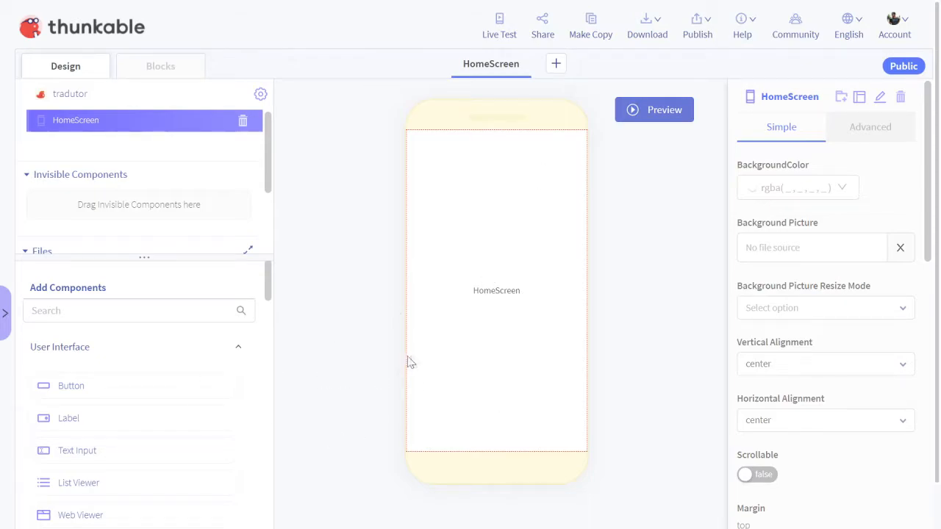
# - Search the components for "row" and add a Row to the empty HomeScreen
pyautogui.click(83, 309)
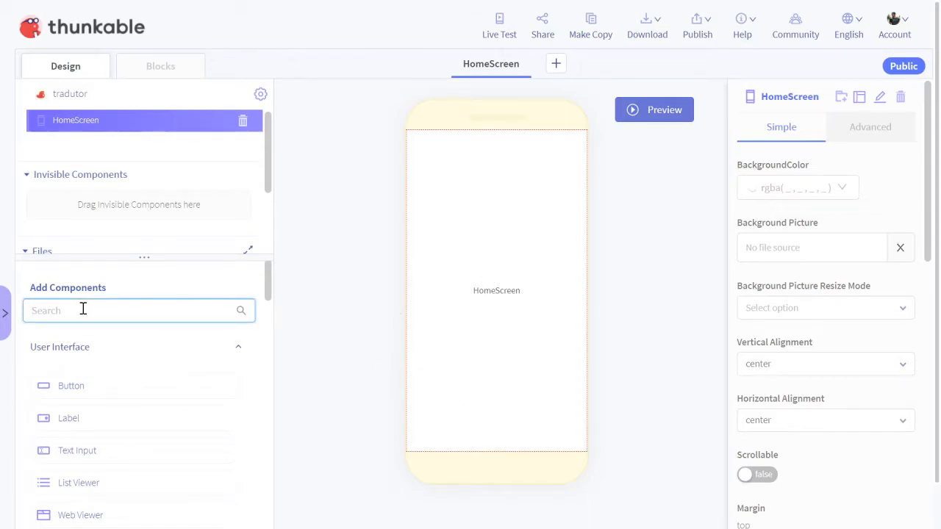
pyautogui.write('row')
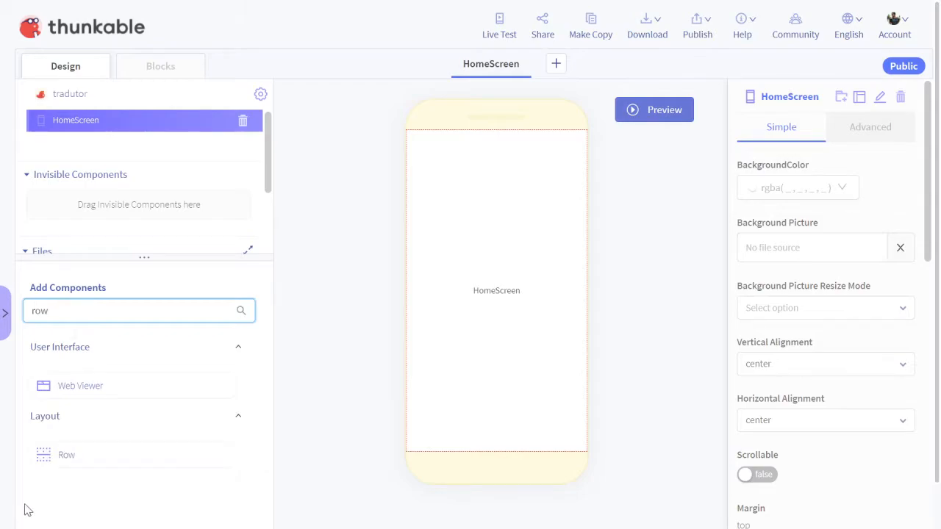
pyautogui.moveTo(59, 450); pyautogui.dragTo(456, 273)
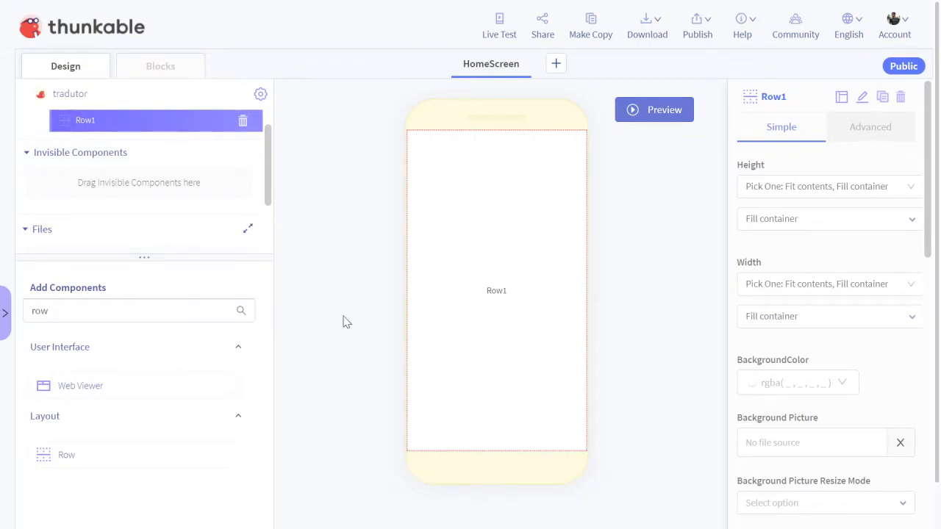
# - Clear the component search and add two Labels side by side inside Row1 on the phone canvas
pyautogui.click(99, 304)
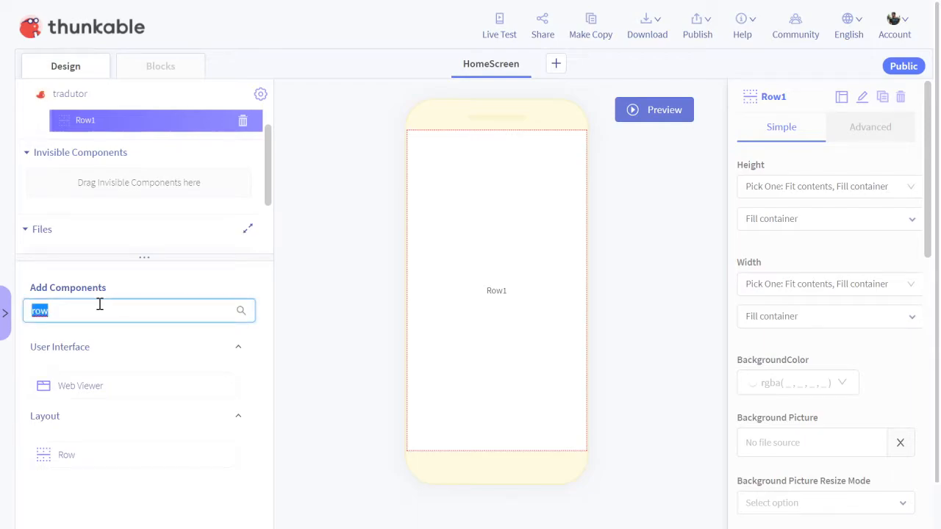
pyautogui.press('BackSpace')
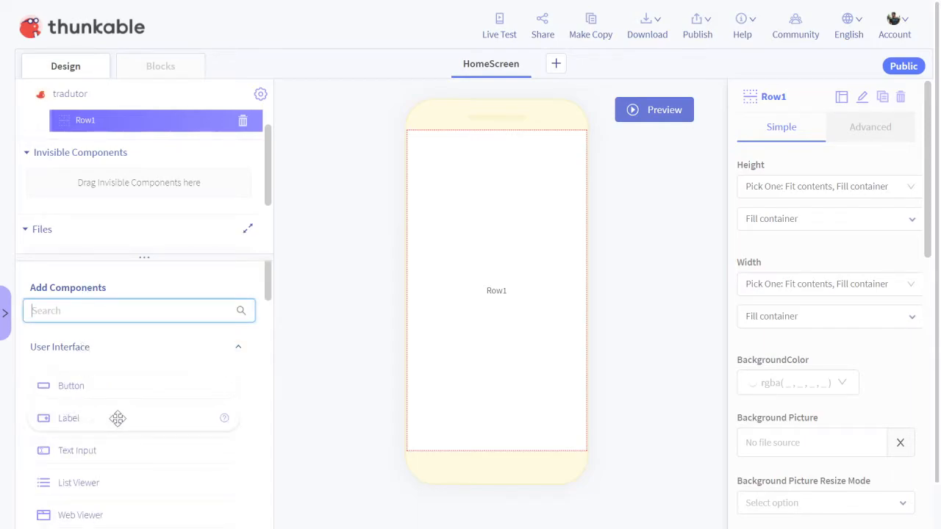
pyautogui.moveTo(68, 418); pyautogui.dragTo(466, 313)
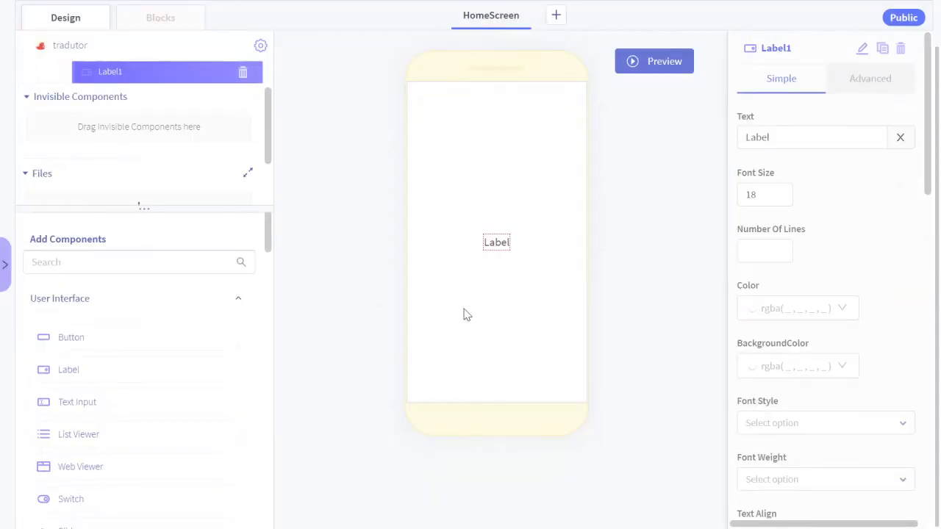
pyautogui.moveTo(48, 372); pyautogui.dragTo(523, 246)
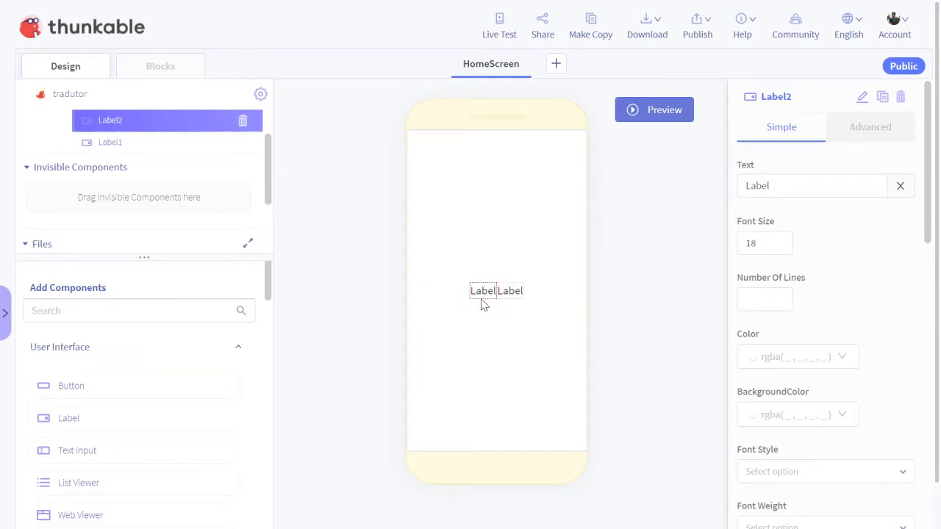
pyautogui.click(513, 299)
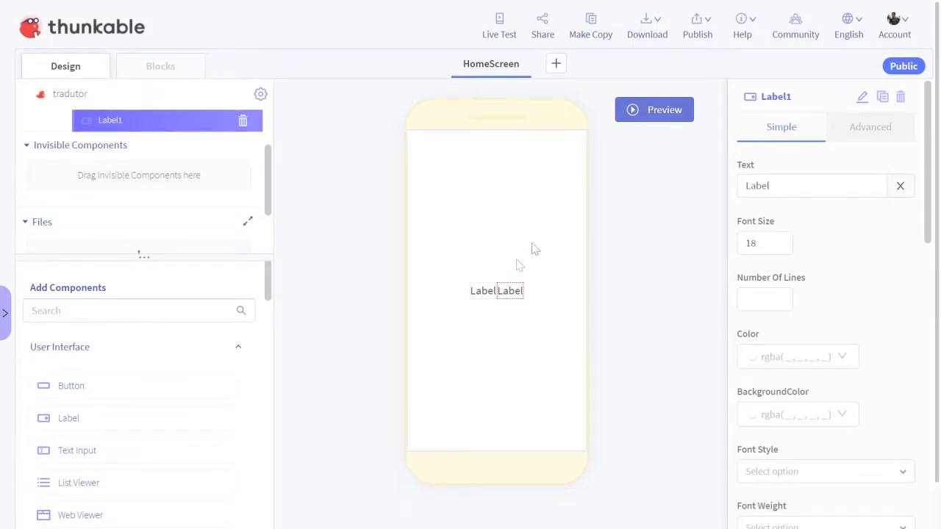
# - Rename the left label in Row1 as LabelLinguaqueOCaraTaFalando
pyautogui.click(483, 293)
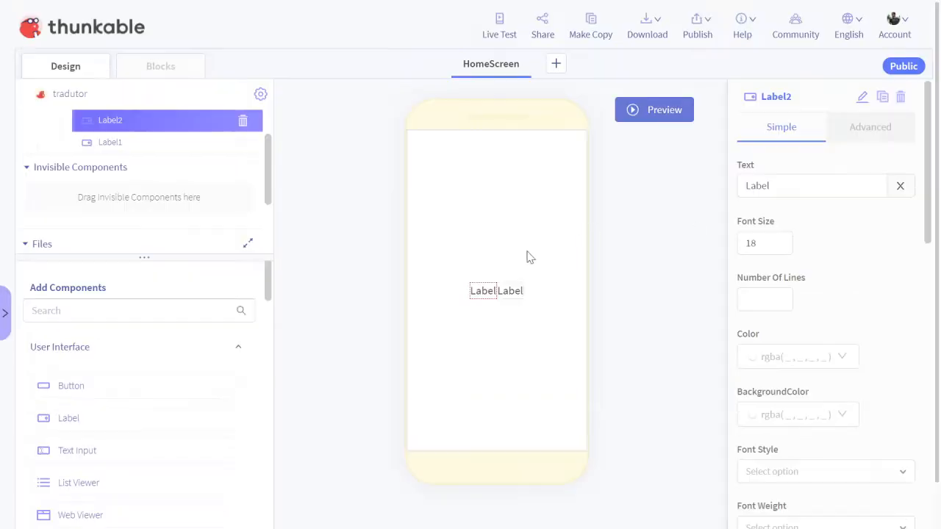
pyautogui.click(861, 97)
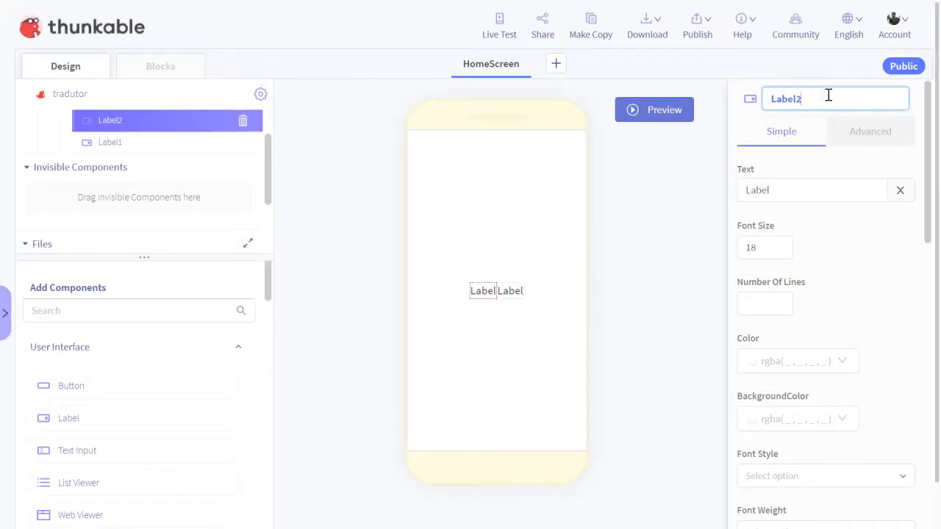
pyautogui.write('LinguaqueOCaraTaFalando')
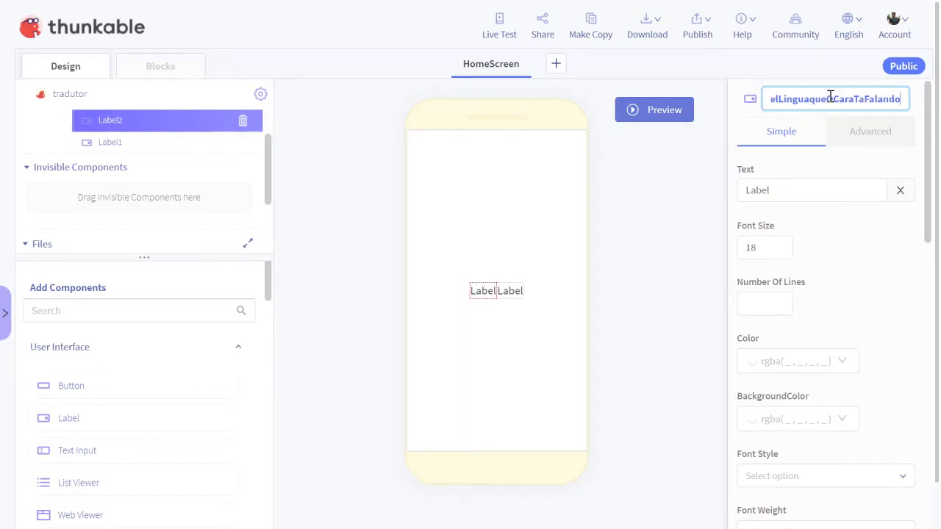
pyautogui.press('Return')
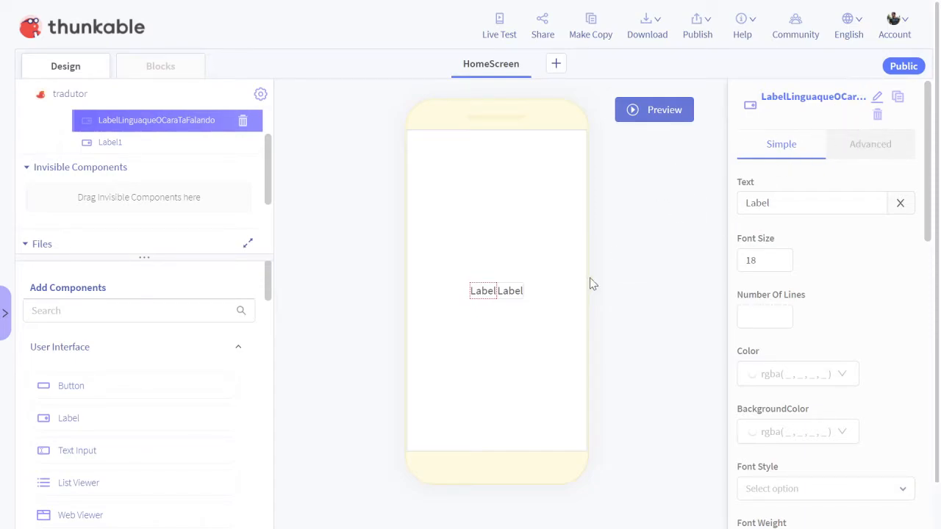
# - Rename the right label in Row1 as LabelQueOCaraQuerTraduzir
pyautogui.click(510, 291)
pyautogui.scroll(1, 630, 357)
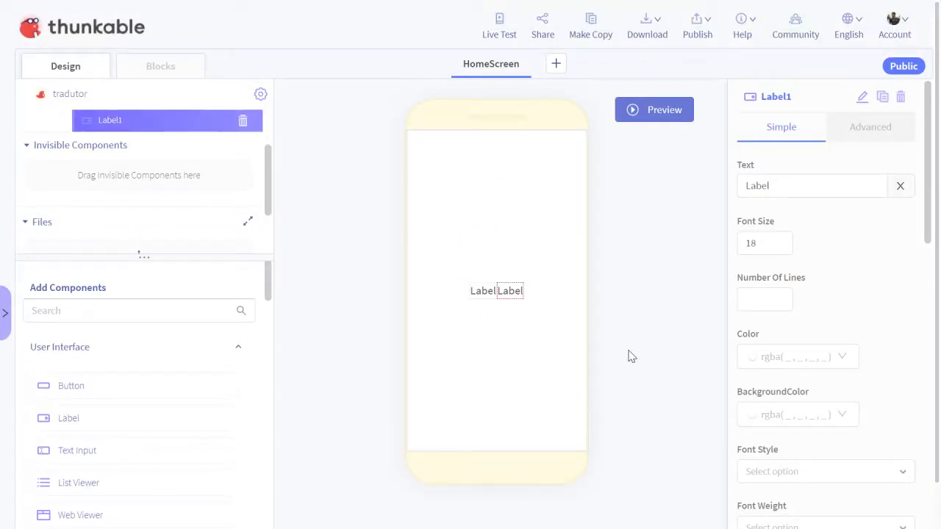
pyautogui.click(860, 96)
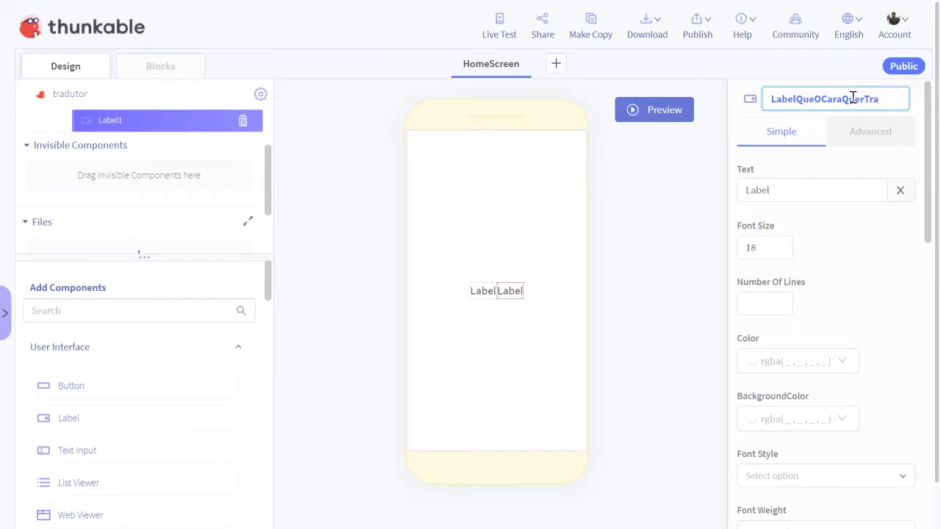
pyautogui.write('ir')
pyautogui.press('Return')
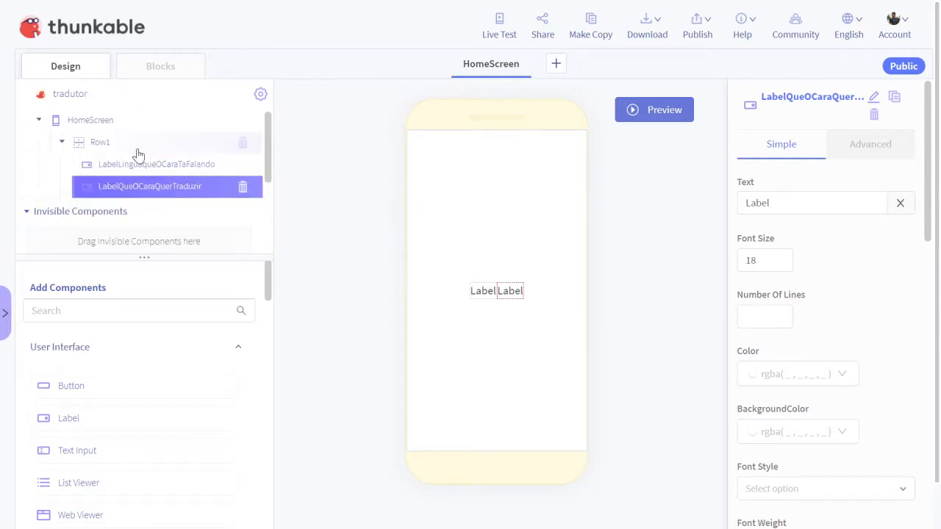
# - Examine the component hierarchy and the properties of HomeScreen, Row1 and the two labels inside the row
pyautogui.click(103, 143)
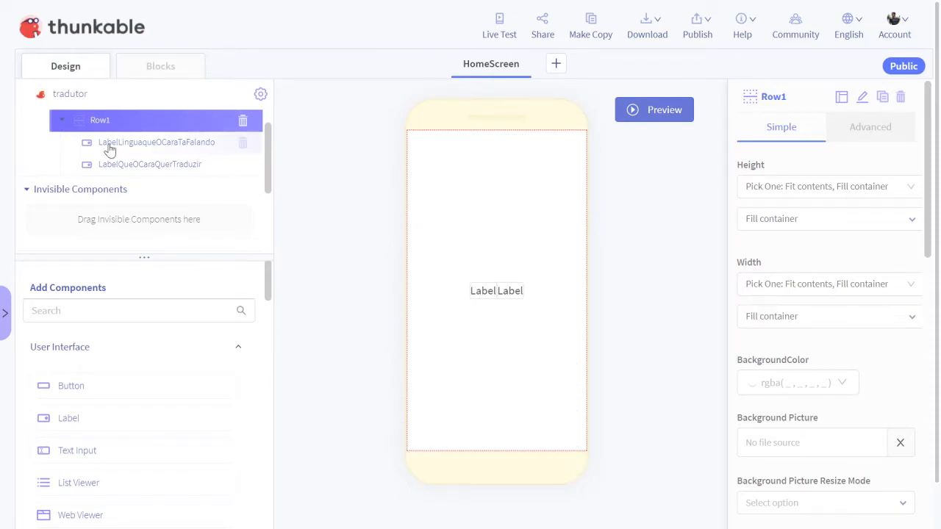
pyautogui.scroll(1, 107, 147)
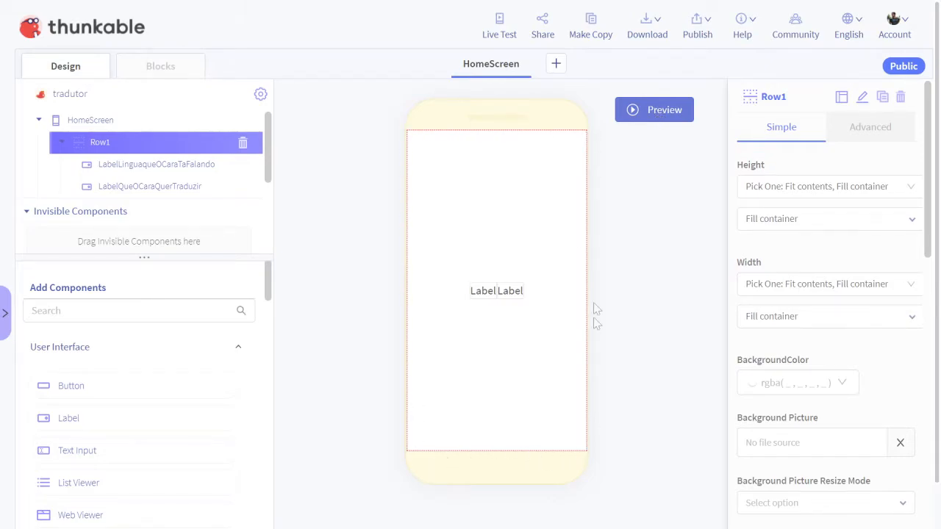
pyautogui.click(91, 121)
pyautogui.click(102, 97)
pyautogui.click(151, 166)
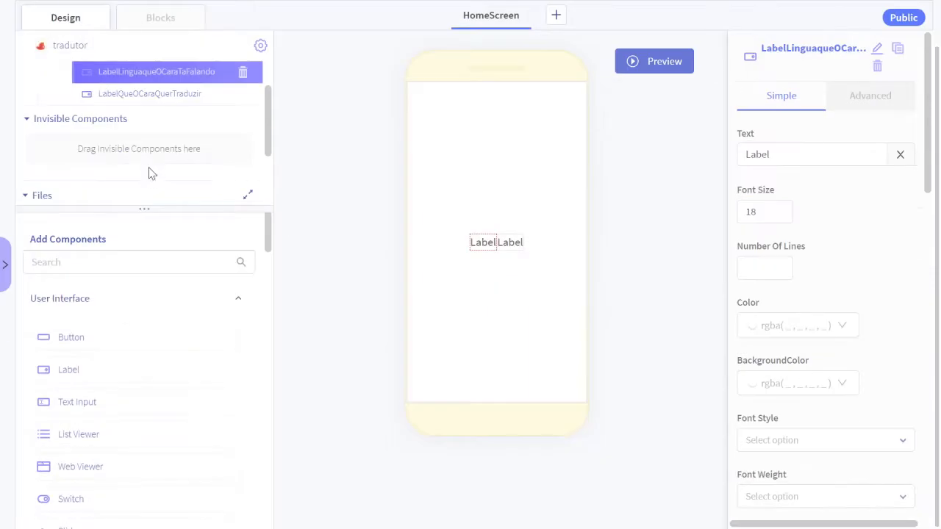
pyautogui.click(147, 97)
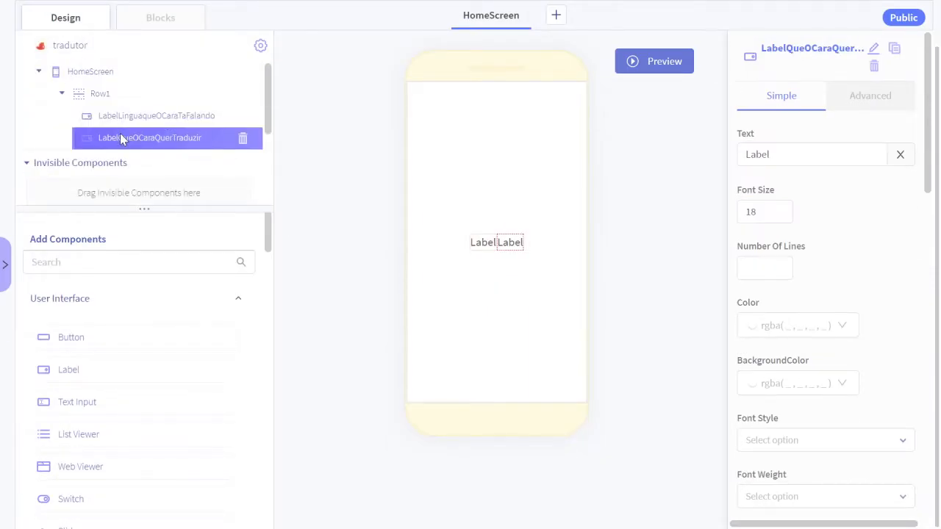
pyautogui.click(97, 98)
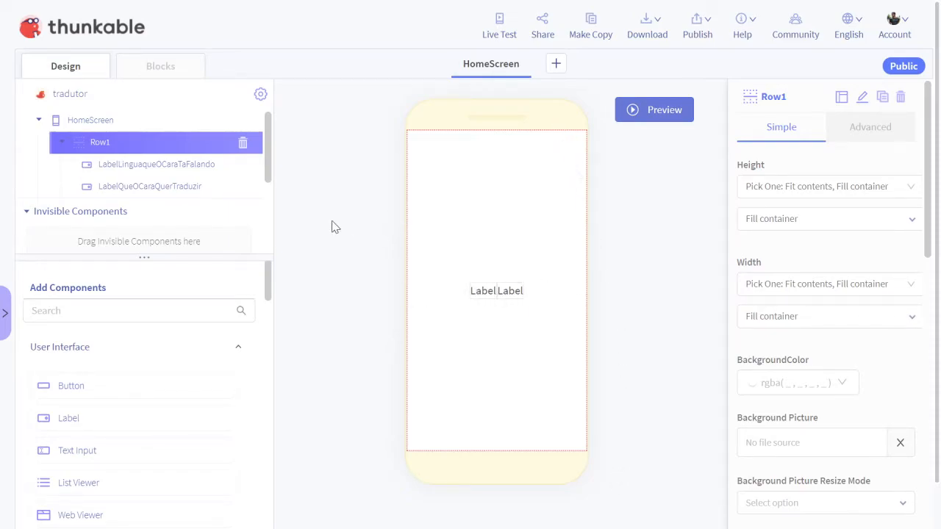
pyautogui.click(96, 122)
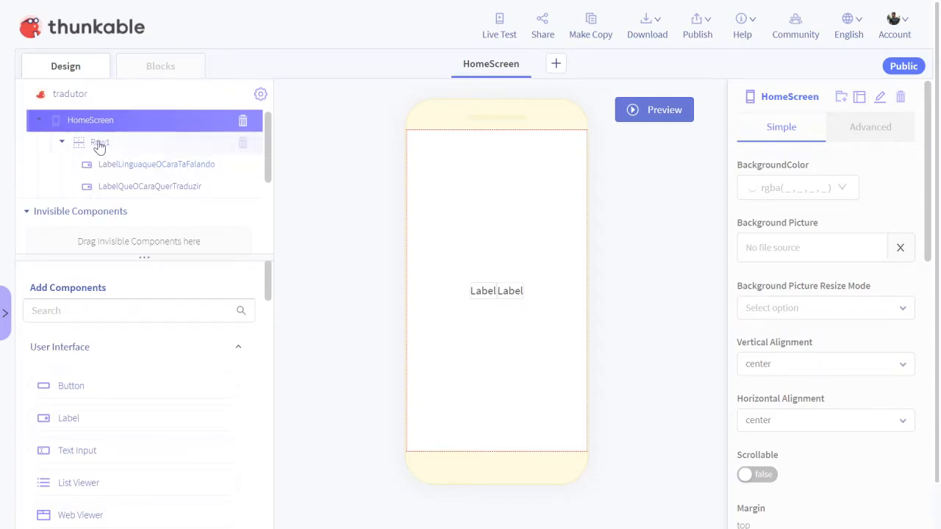
pyautogui.click(99, 142)
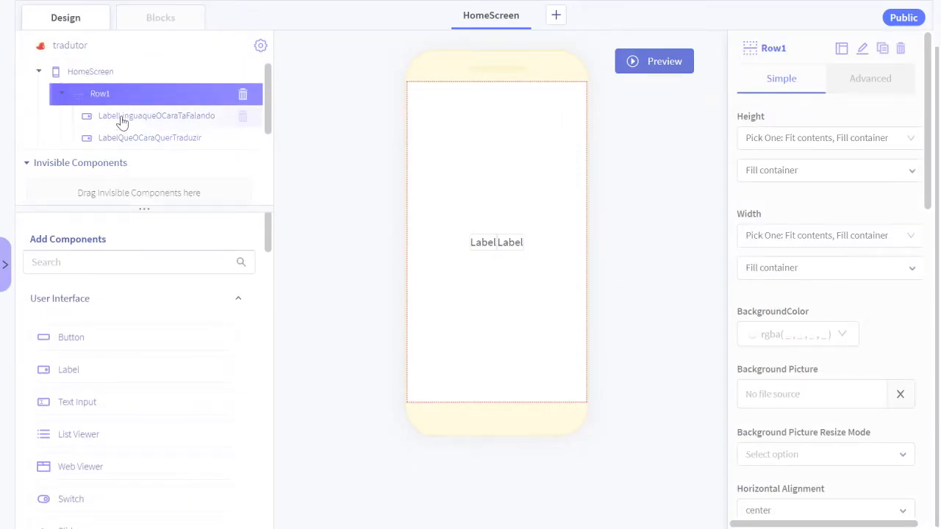
pyautogui.click(122, 117)
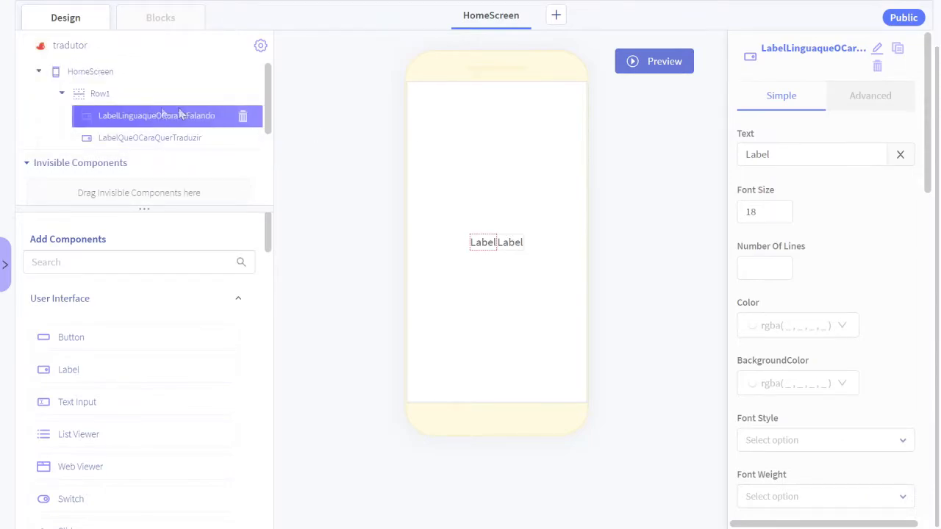
# - Set Row1's height to Fit contents
pyautogui.click(132, 99)
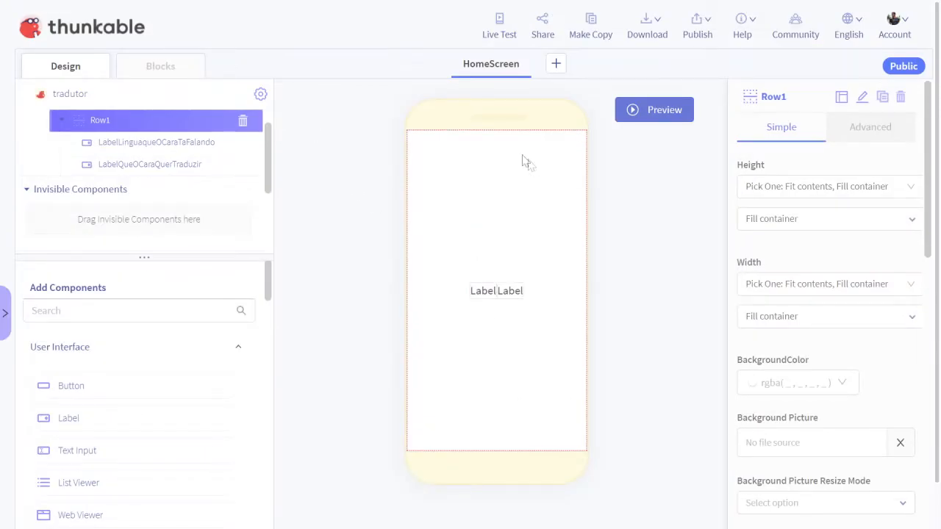
pyautogui.scroll(1, 116, 124)
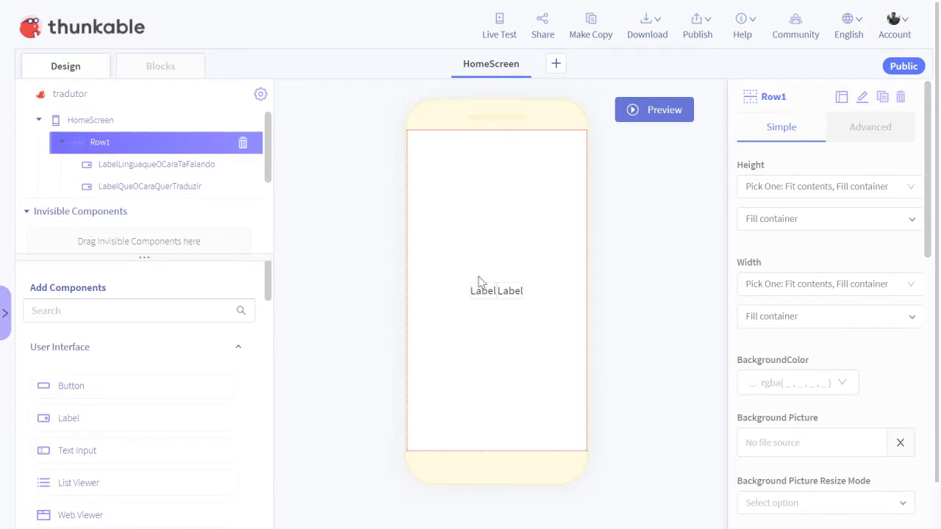
pyautogui.scroll(-4, 900, 354)
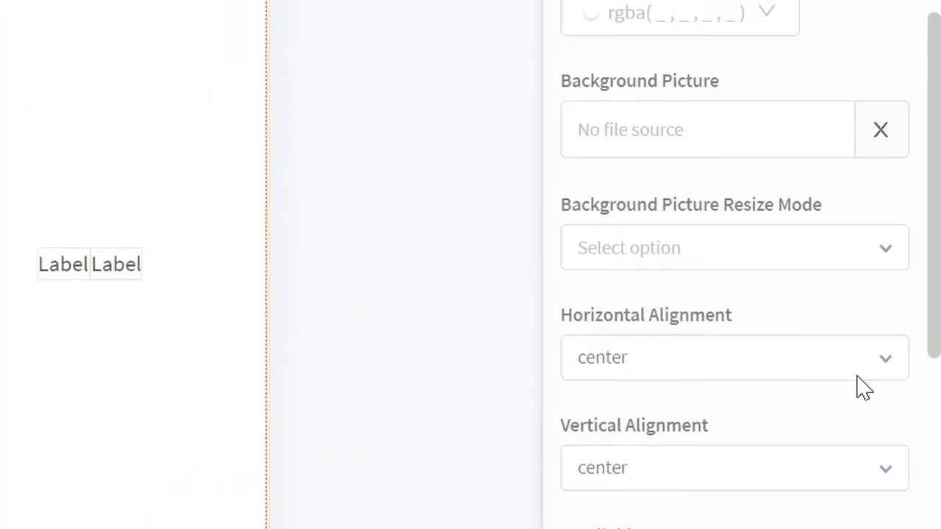
pyautogui.scroll(-5, 804, 514)
pyautogui.scroll(10, 798, 490)
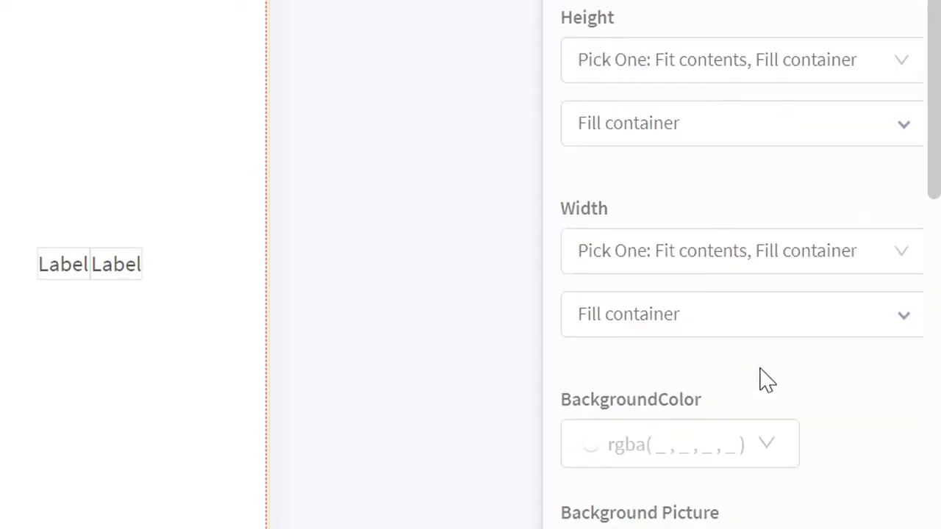
pyautogui.moveTo(563, 16); pyautogui.dragTo(649, 29)
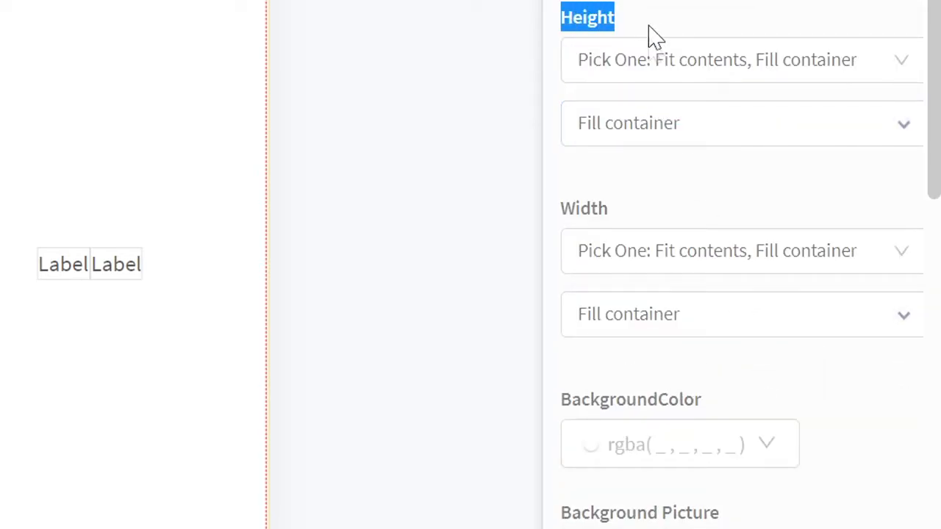
pyautogui.click(626, 67)
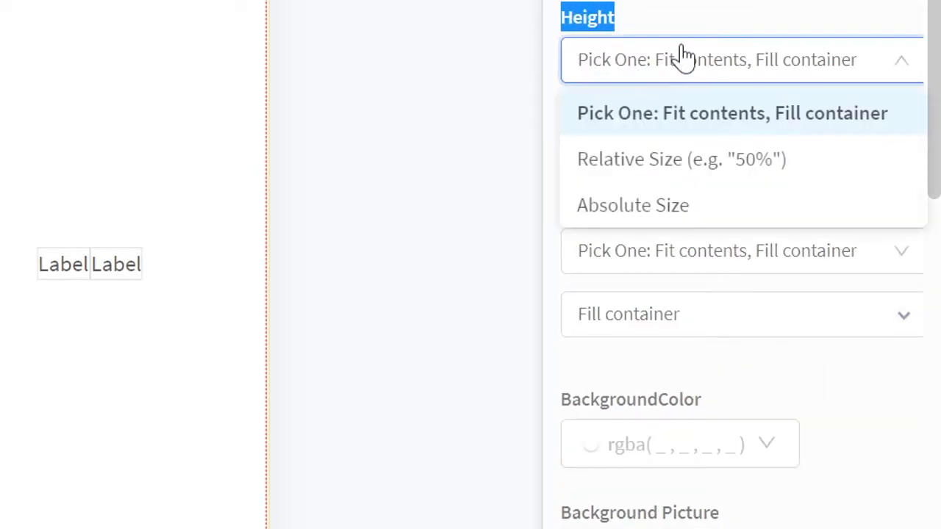
pyautogui.click(706, 117)
pyautogui.click(684, 129)
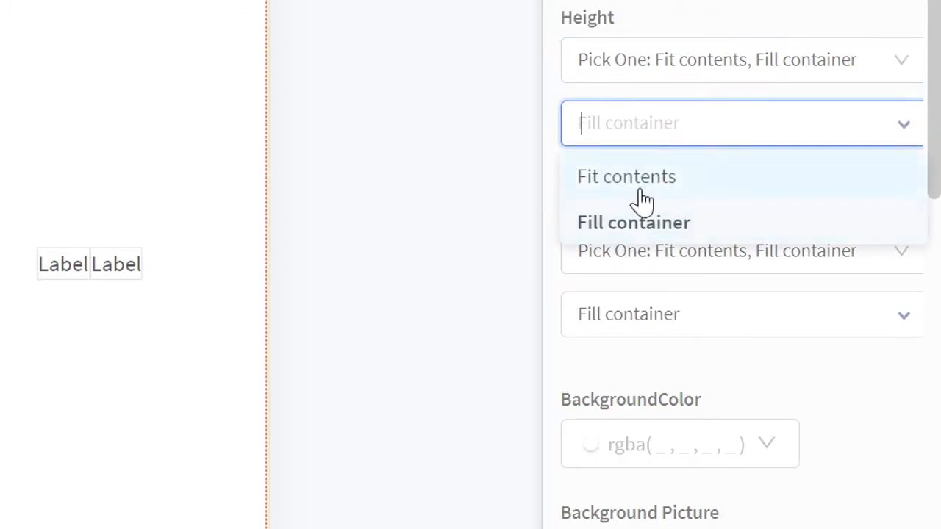
pyautogui.click(640, 189)
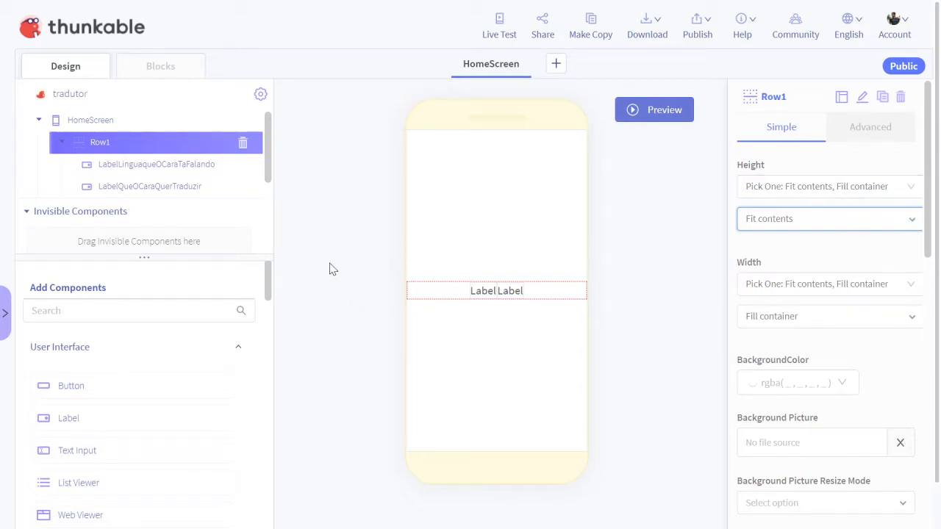
# - Try Fit contents for Row1's width and restore the width to Fill container
pyautogui.scroll(-1, 845, 291)
pyautogui.scroll(1, 847, 290)
pyautogui.click(783, 317)
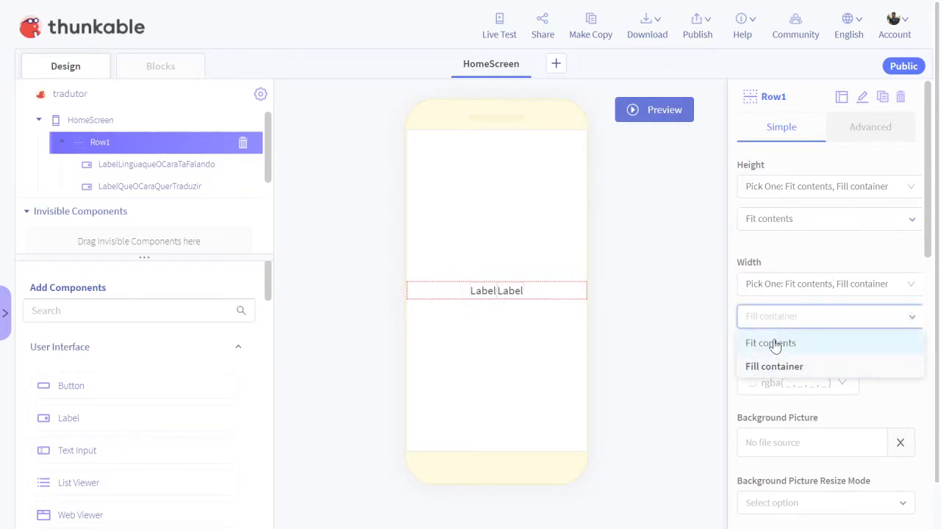
pyautogui.click(775, 344)
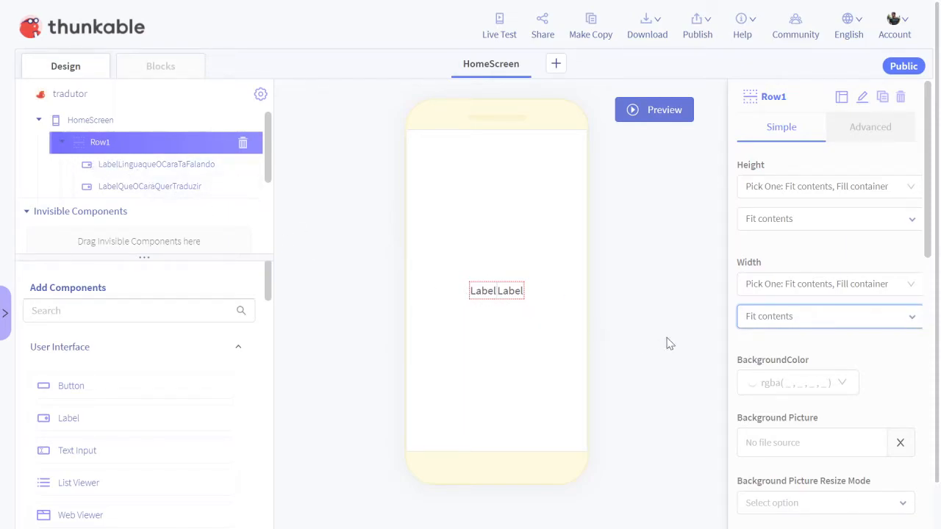
pyautogui.click(788, 316)
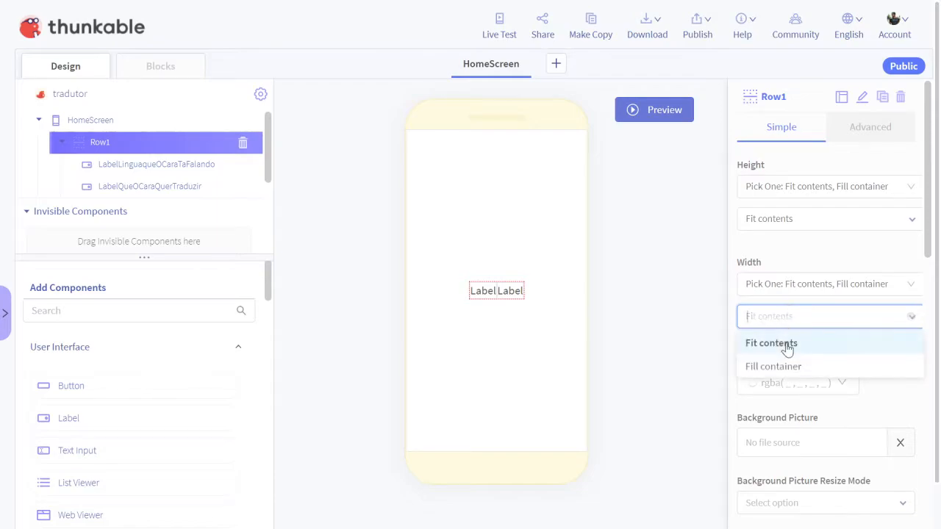
pyautogui.click(756, 367)
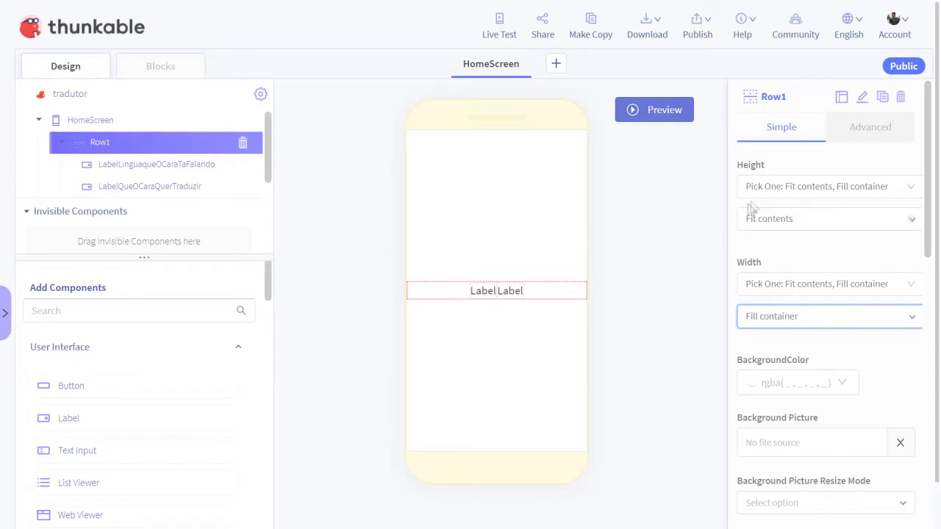
# - Set Row1's height to an absolute size of 60
pyautogui.click(766, 192)
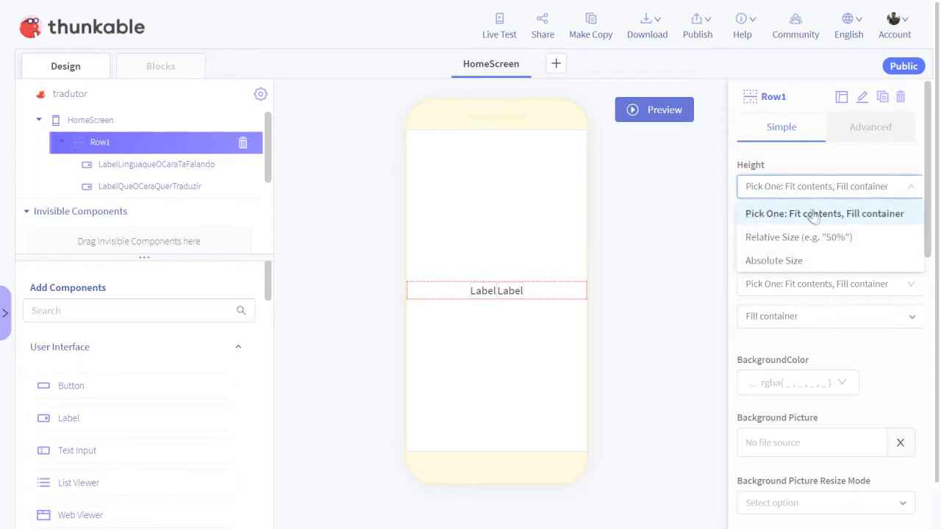
pyautogui.click(765, 262)
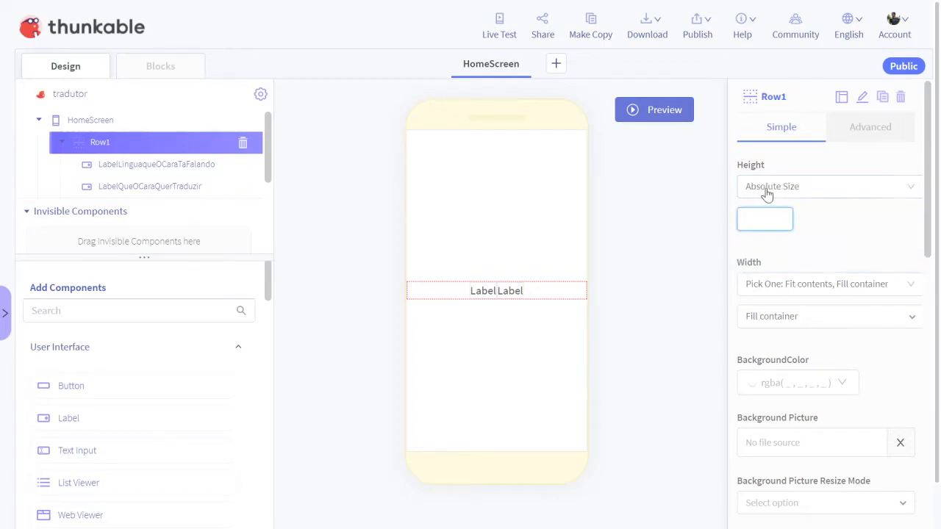
pyautogui.write('60')
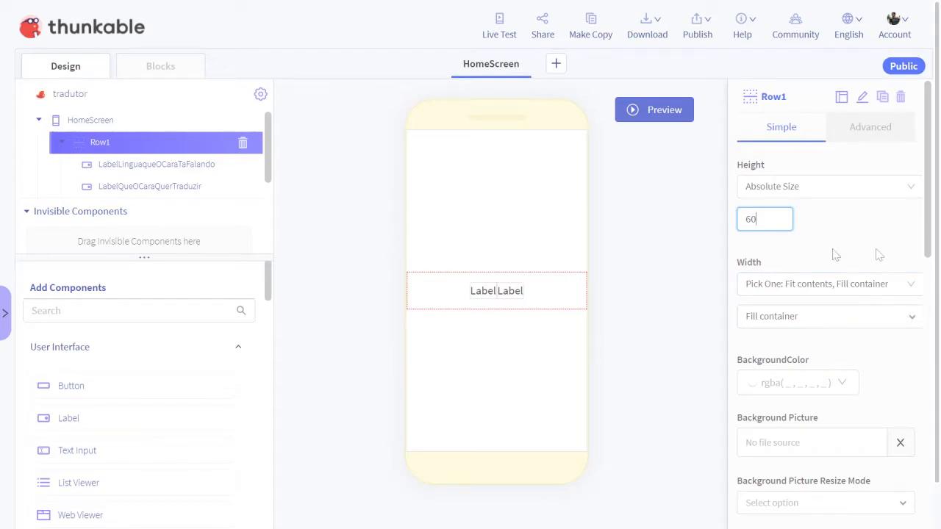
# - Return Row1's height from the absolute size to Fit contents
pyautogui.click(792, 195)
pyautogui.click(790, 214)
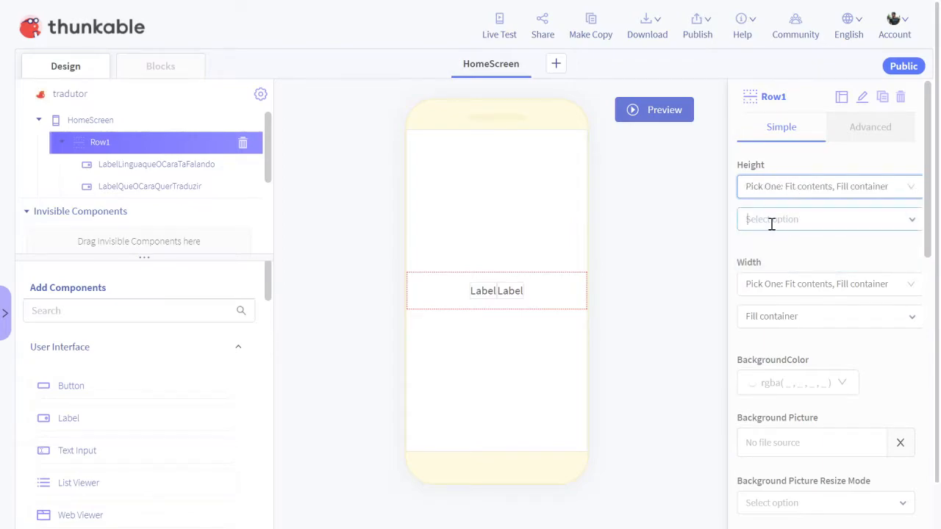
pyautogui.click(771, 219)
pyautogui.click(764, 248)
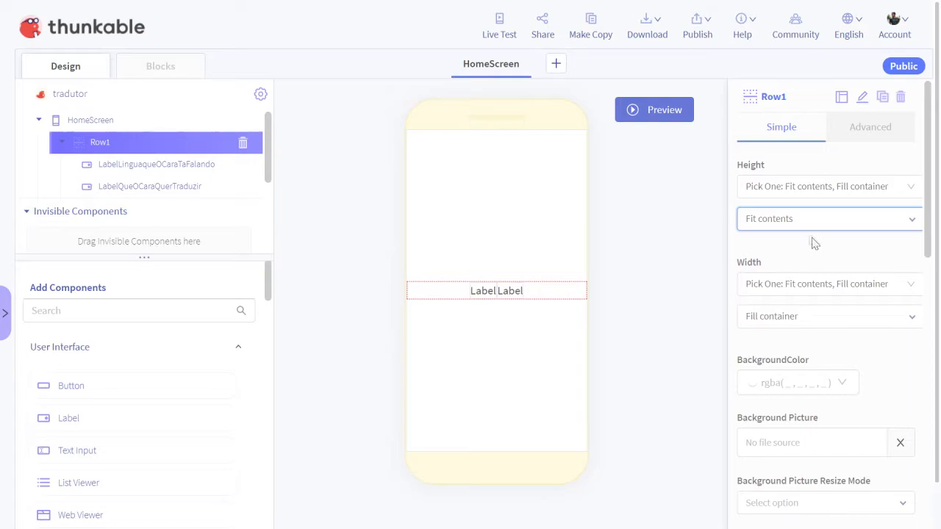
pyautogui.click(783, 218)
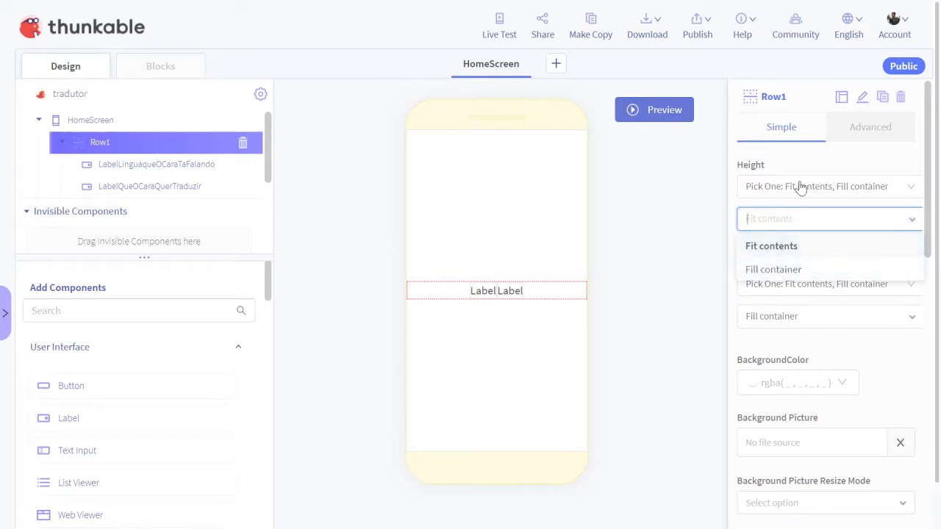
pyautogui.click(835, 164)
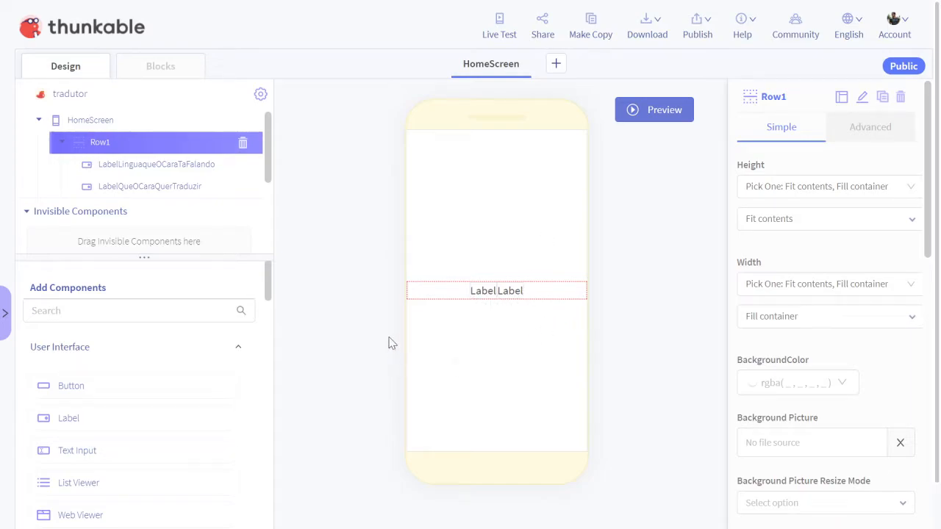
# - Set the HomeScreen's vertical alignment to top
pyautogui.click(81, 121)
pyautogui.scroll(-1, 350, 184)
pyautogui.scroll(1, 578, 206)
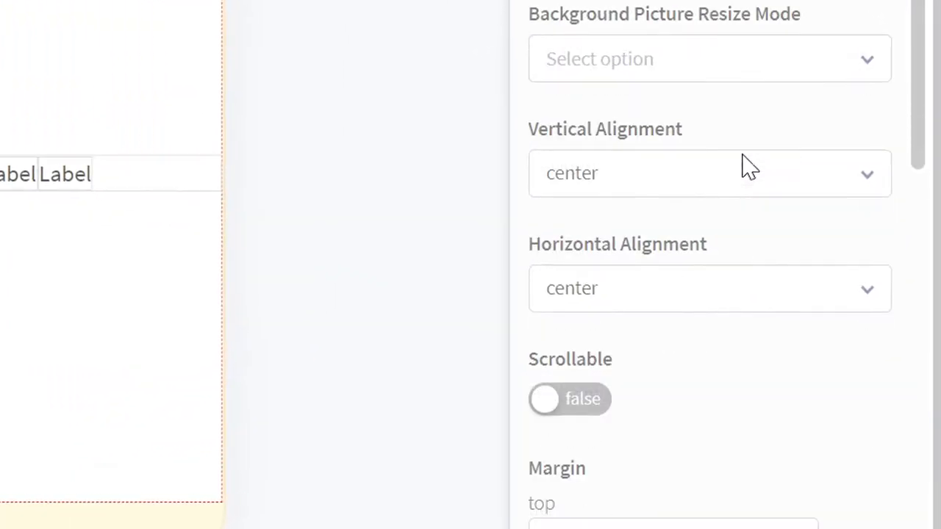
pyautogui.scroll(-5, 802, 169)
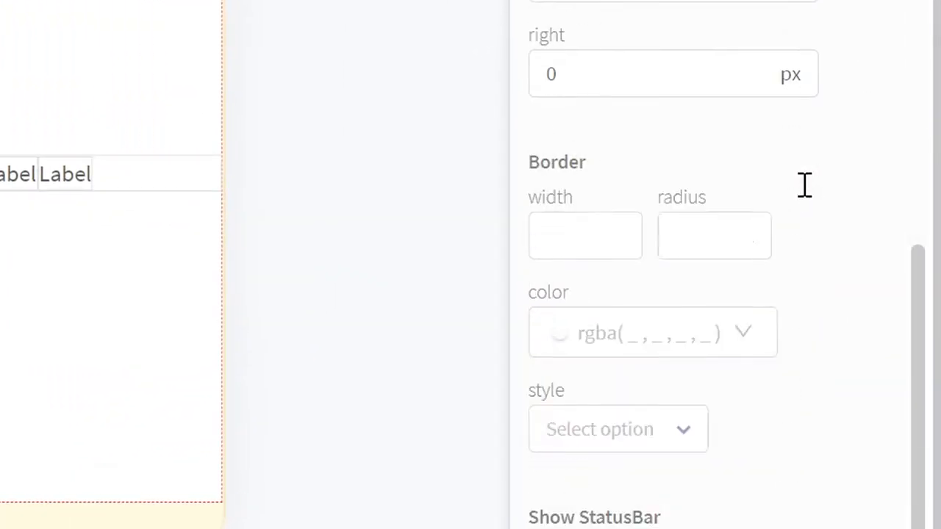
pyautogui.scroll(6, 802, 184)
pyautogui.moveTo(532, 280); pyautogui.dragTo(713, 280)
pyautogui.click(712, 277)
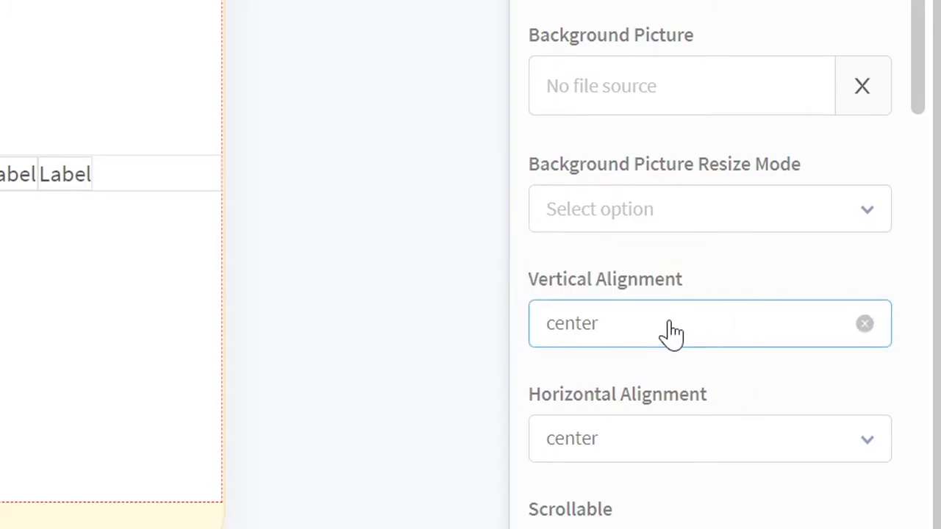
pyautogui.click(612, 334)
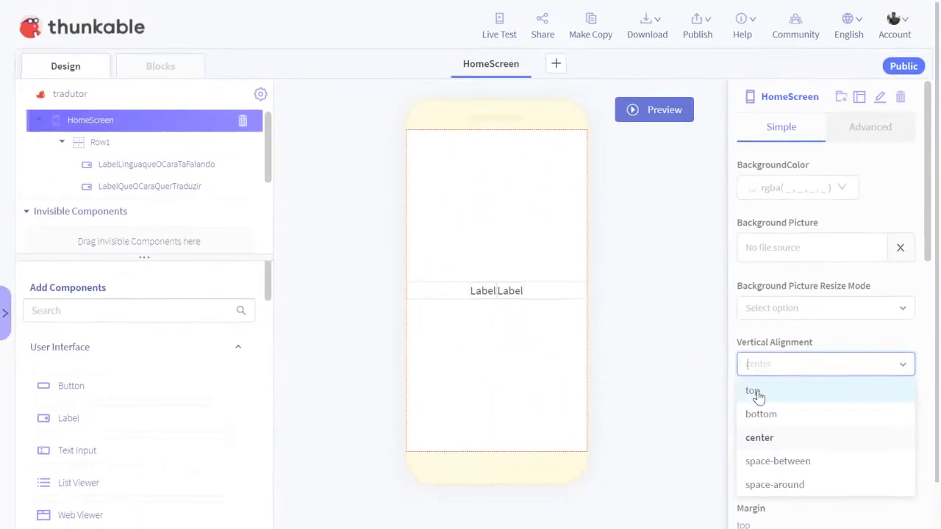
pyautogui.click(561, 375)
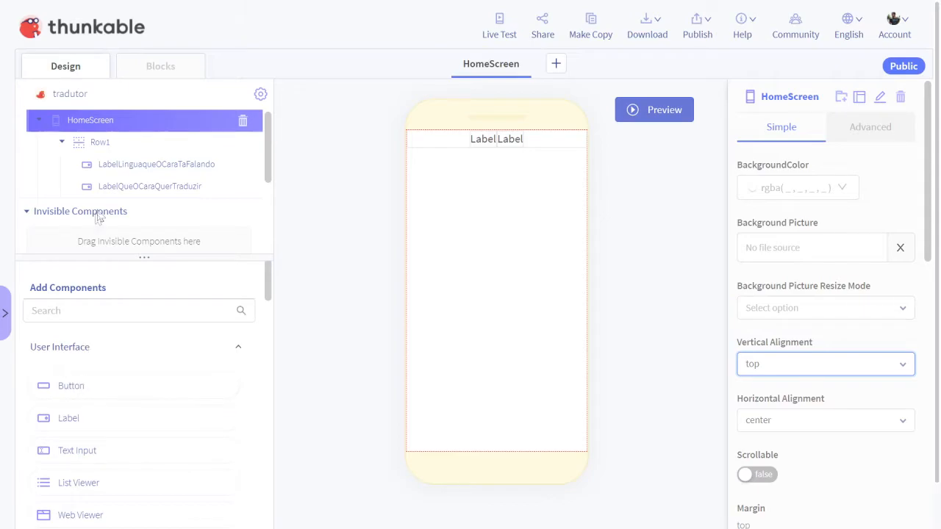
# - Add a Button above Row1 on the HomeScreen and review its size and margin properties
pyautogui.moveTo(69, 384); pyautogui.dragTo(471, 225)
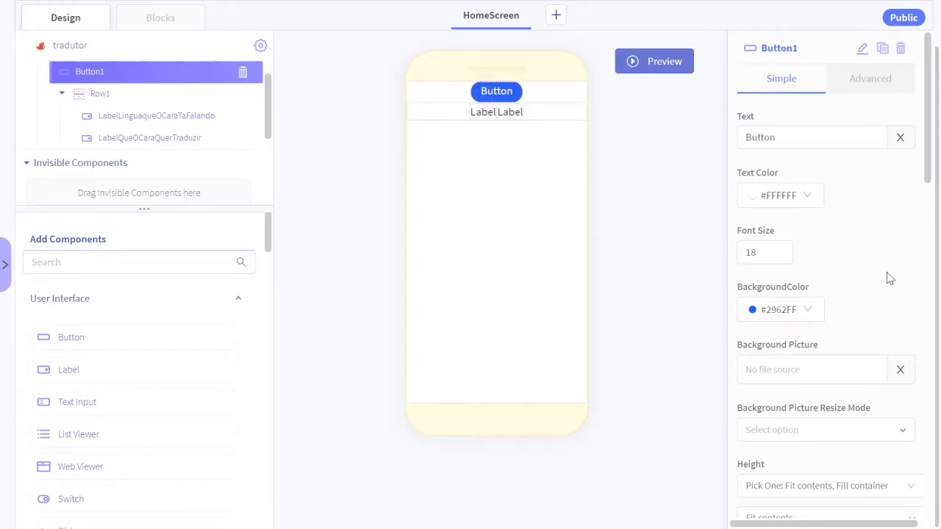
pyautogui.scroll(-4, 888, 283)
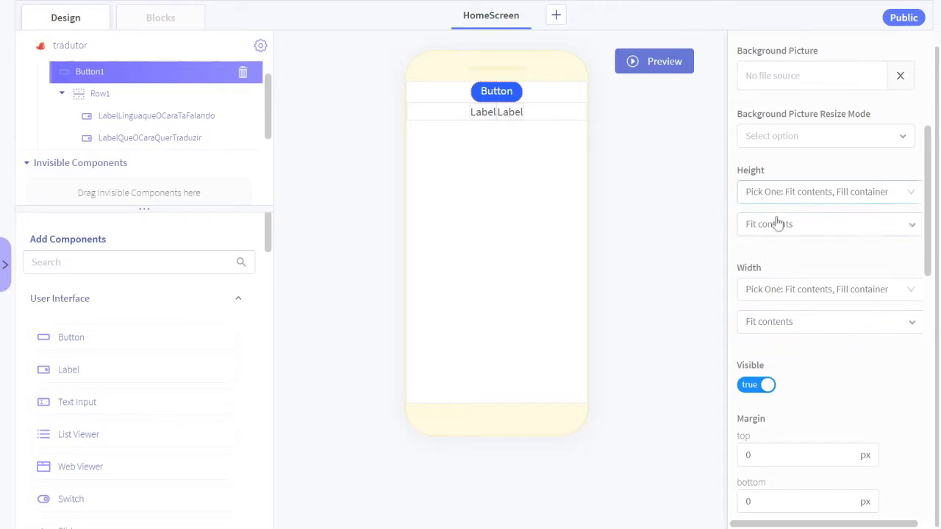
pyautogui.scroll(-8, 808, 324)
pyautogui.scroll(7, 816, 330)
pyautogui.scroll(1, 193, 136)
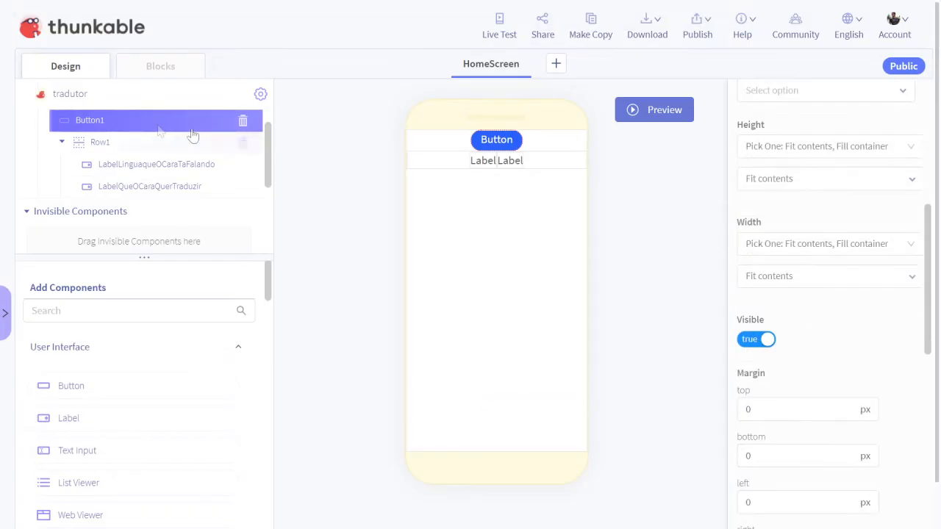
# - Try the center vertical alignment on the HomeScreen and return it to top
pyautogui.scroll(1, 110, 152)
pyautogui.click(95, 120)
pyautogui.scroll(-4, 860, 336)
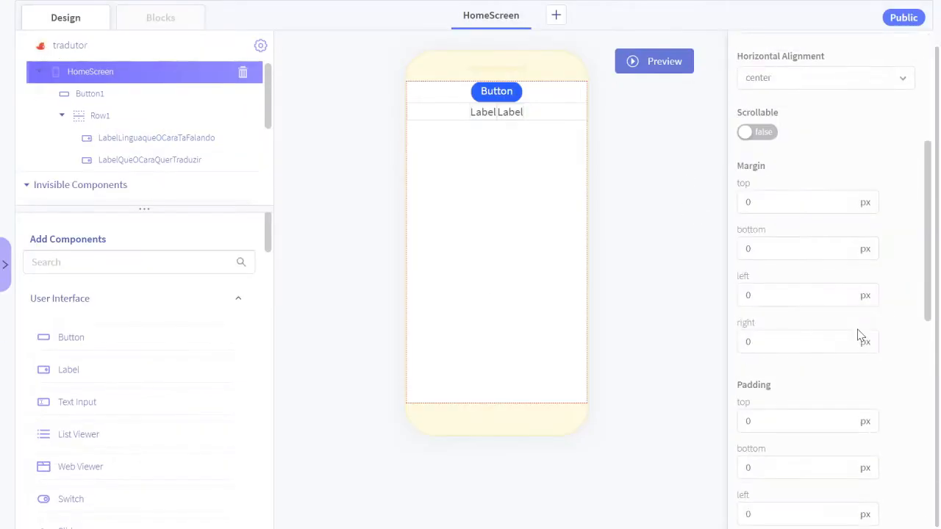
pyautogui.scroll(-4, 842, 382)
pyautogui.scroll(8, 871, 283)
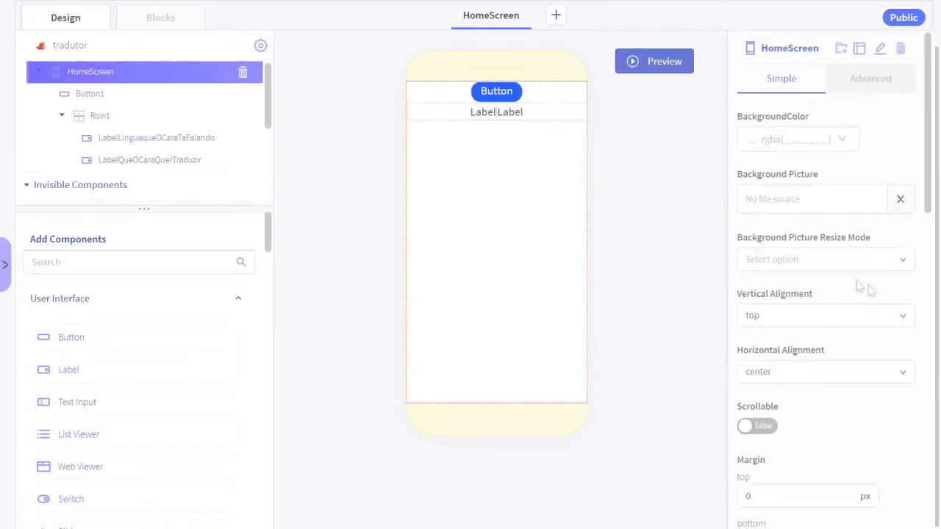
pyautogui.click(764, 321)
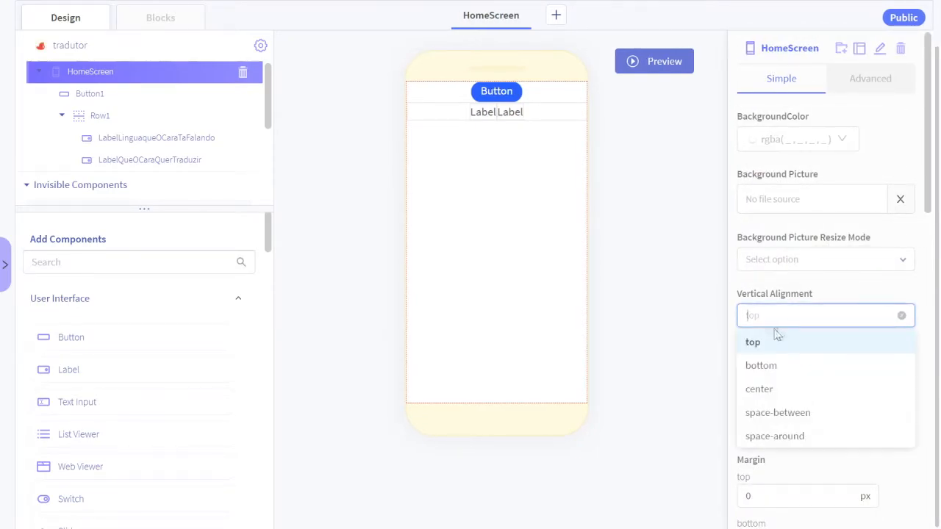
pyautogui.click(763, 390)
pyautogui.scroll(1, 617, 253)
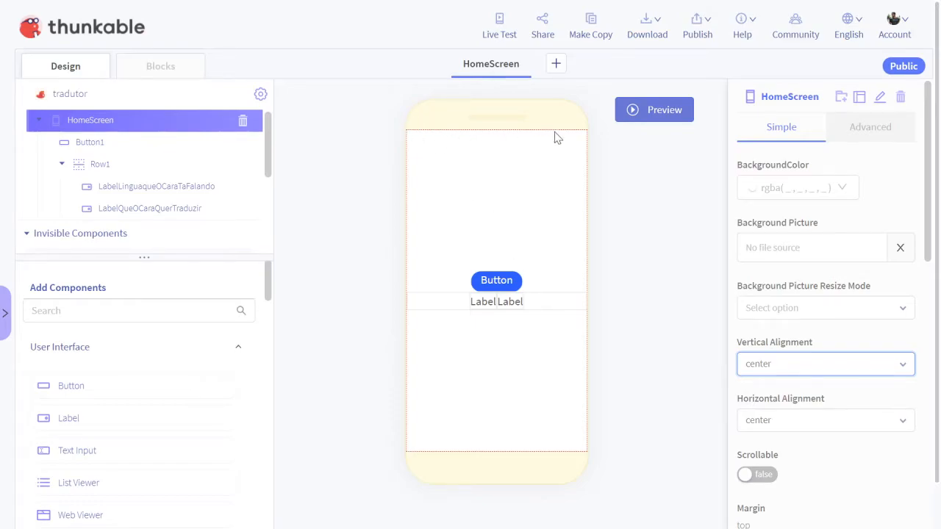
pyautogui.click(776, 361)
pyautogui.click(751, 393)
# - Delete Button1 from the HomeScreen
pyautogui.click(496, 140)
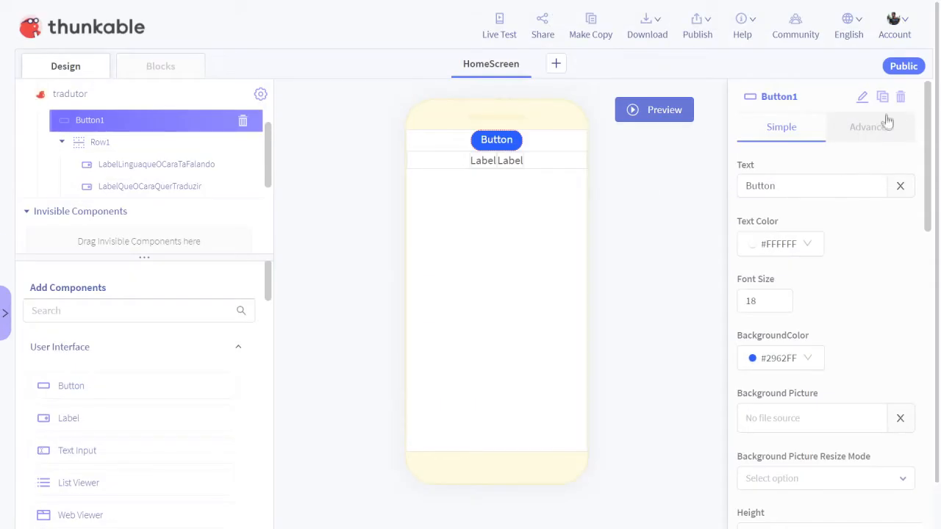
pyautogui.click(900, 96)
pyautogui.click(577, 179)
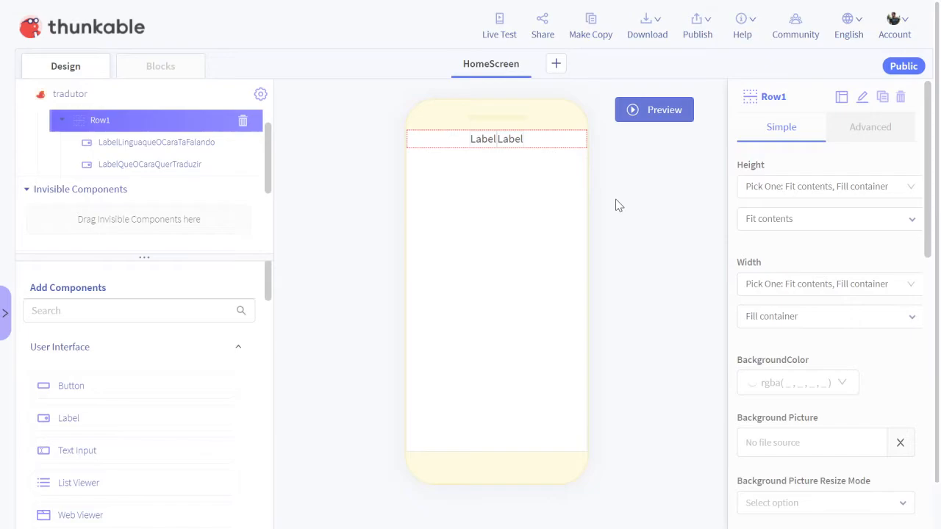
pyautogui.click(483, 140)
pyautogui.scroll(1, 601, 231)
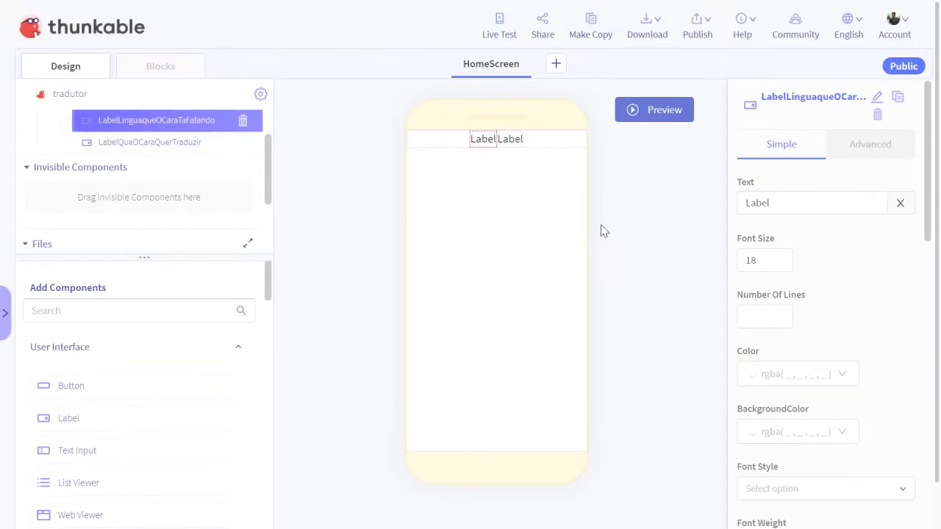
pyautogui.click(514, 139)
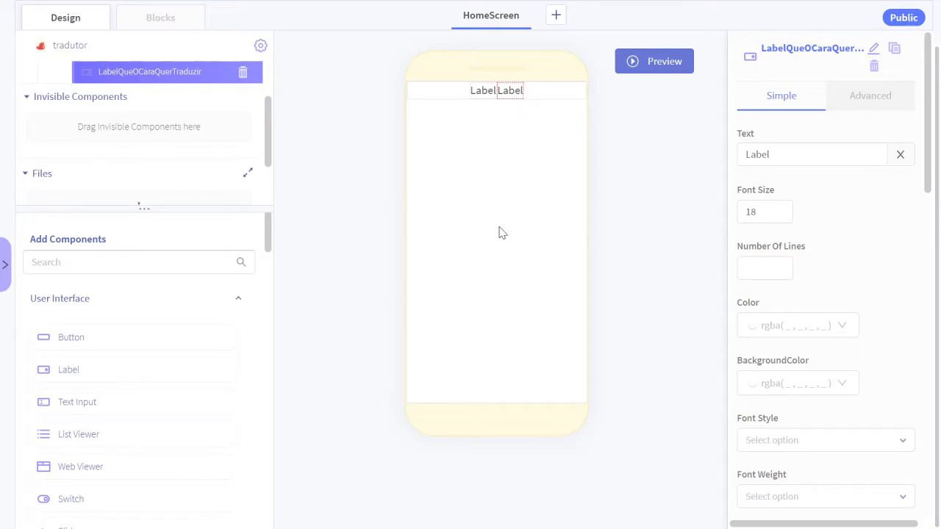
pyautogui.scroll(1, 679, 224)
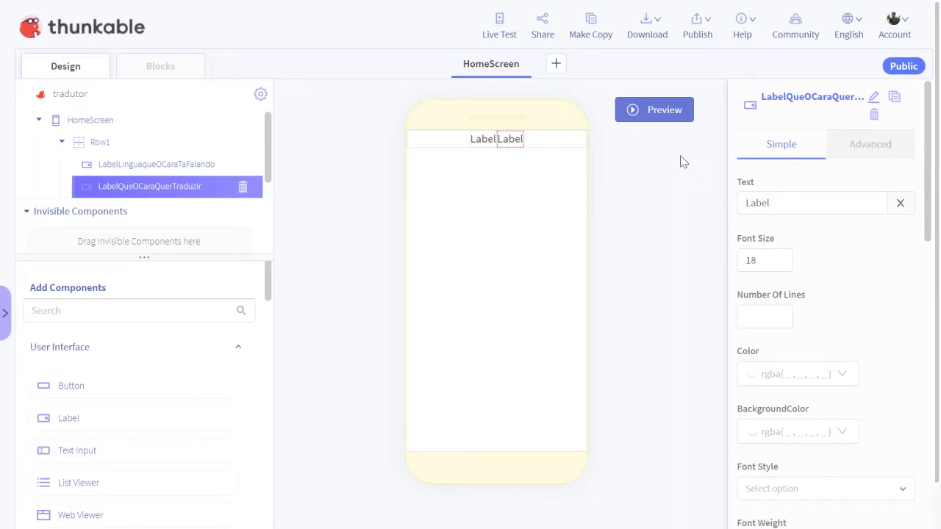
# - Set Row1's horizontal alignment to right
pyautogui.click(92, 143)
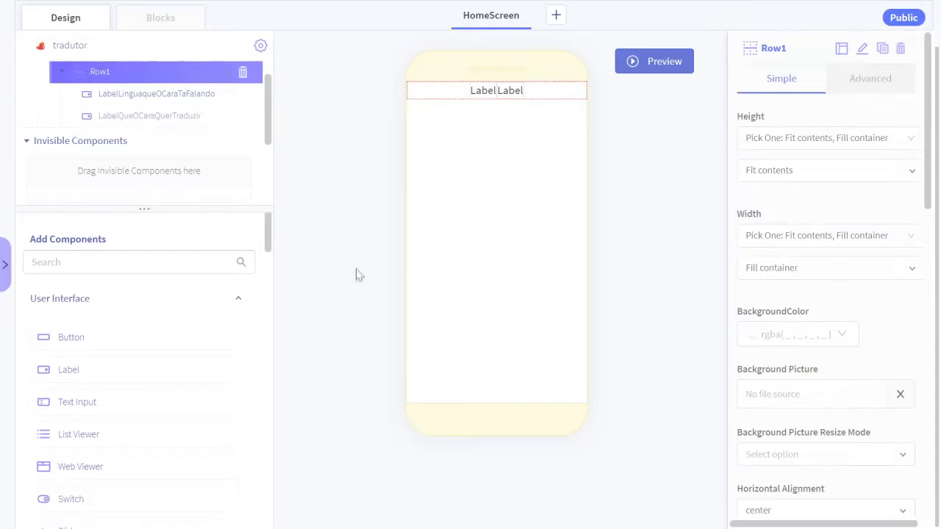
pyautogui.scroll(1, 708, 251)
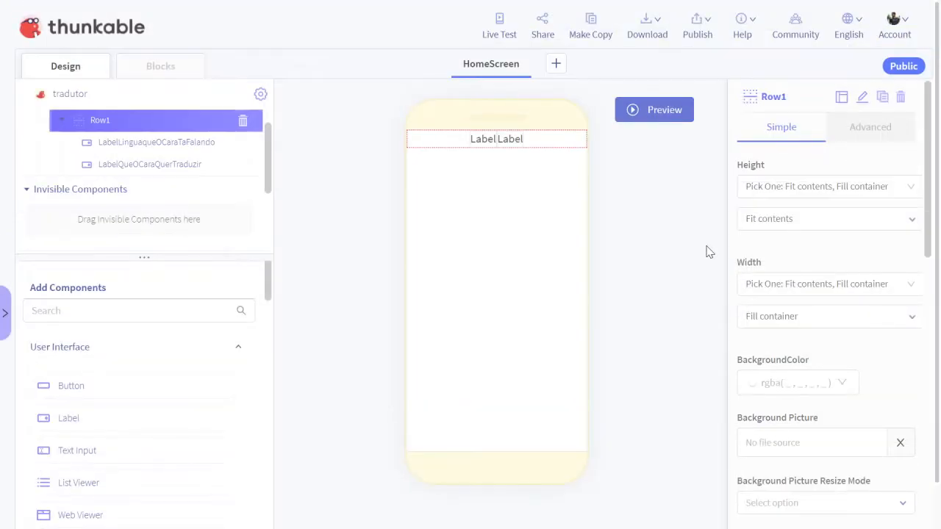
pyautogui.scroll(-3, 855, 319)
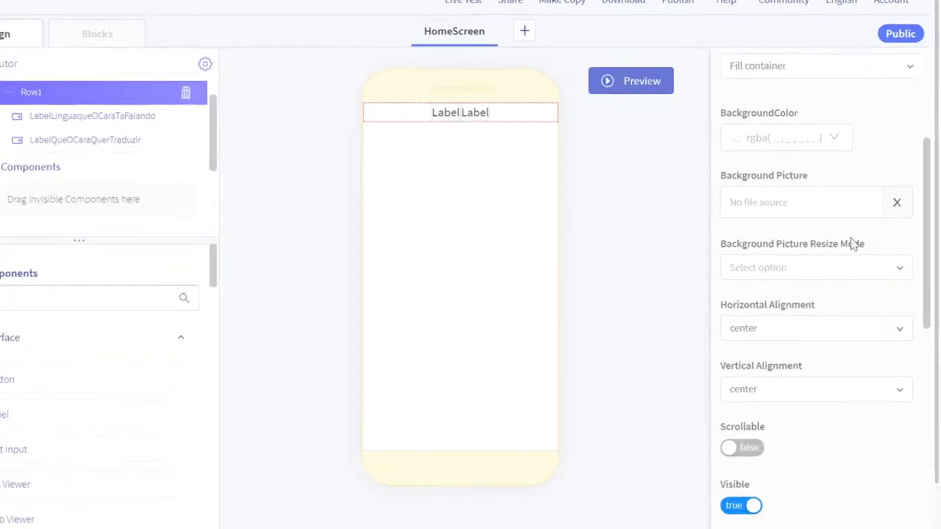
pyautogui.scroll(3, 854, 259)
pyautogui.scroll(-4, 867, 213)
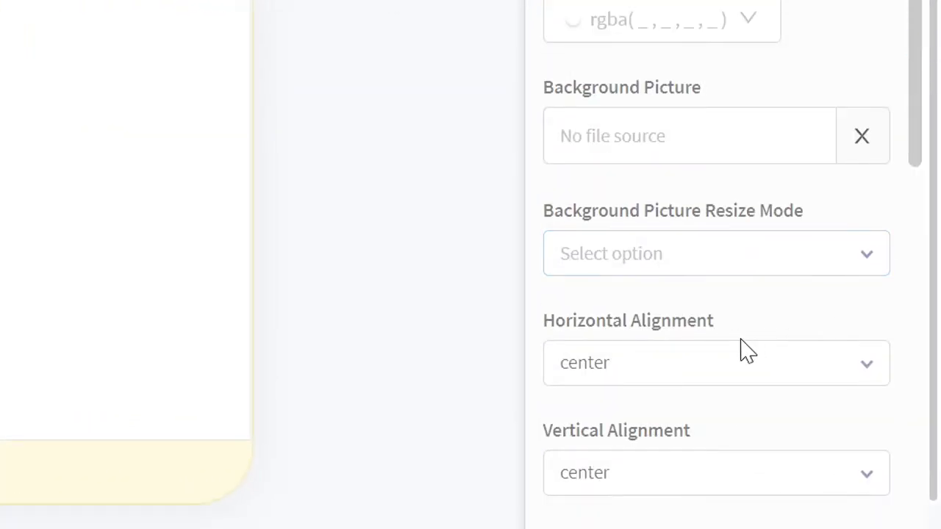
pyautogui.click(642, 378)
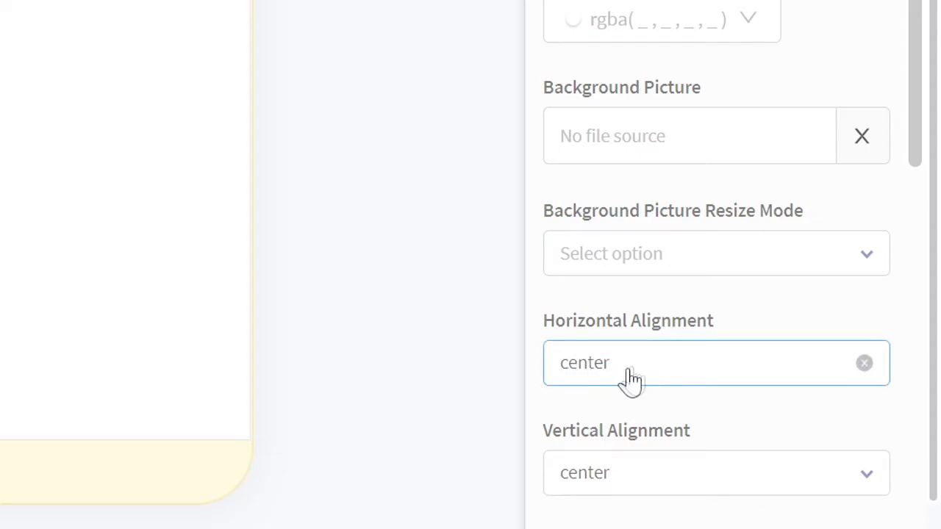
pyautogui.click(632, 376)
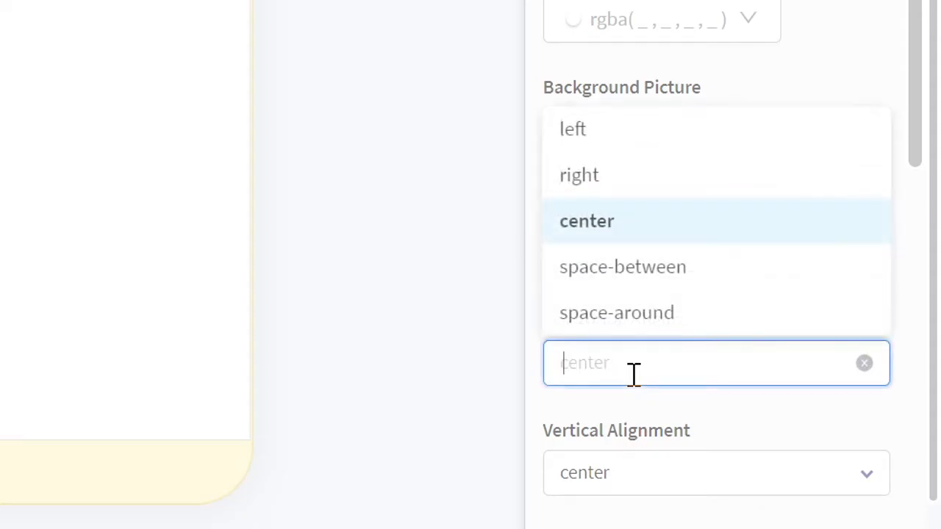
pyautogui.click(599, 195)
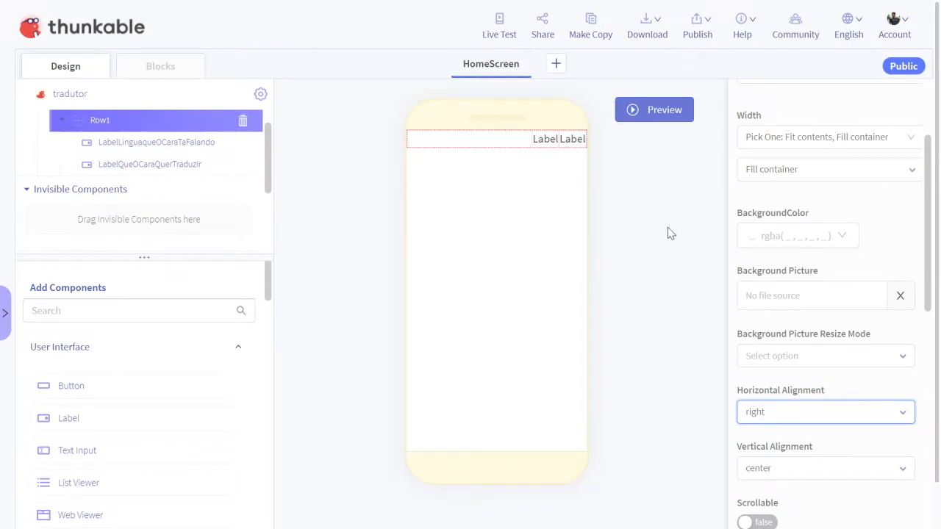
# - Examine the two labels in Row1 and their component names to tell them apart
pyautogui.scroll(3, 845, 221)
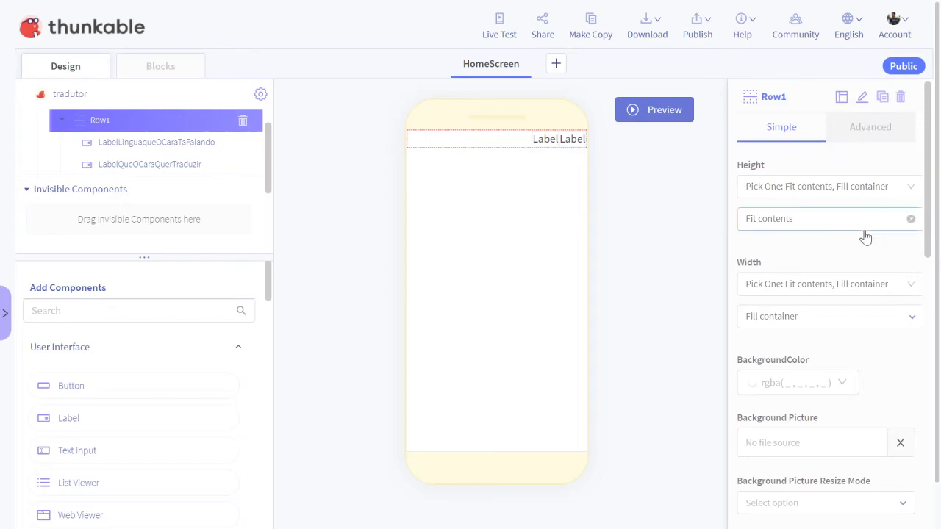
pyautogui.click(540, 142)
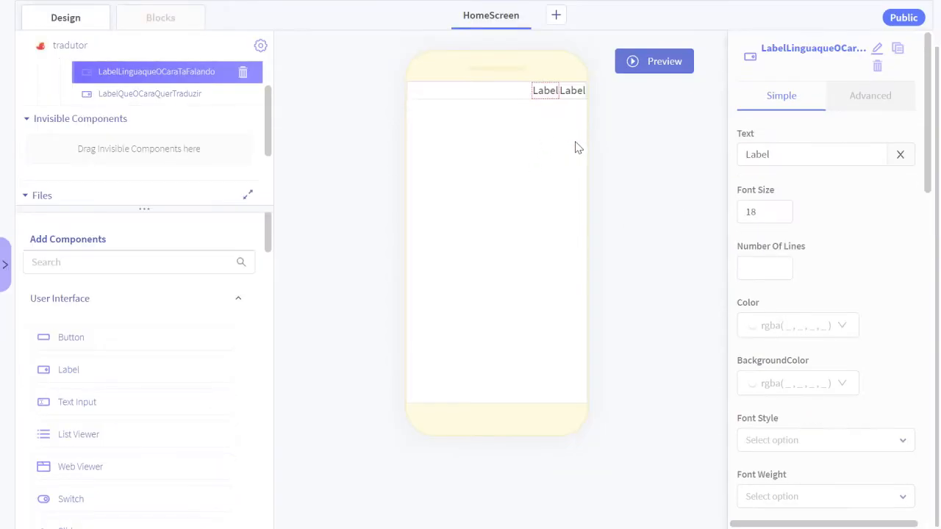
pyautogui.click(572, 141)
pyautogui.click(545, 97)
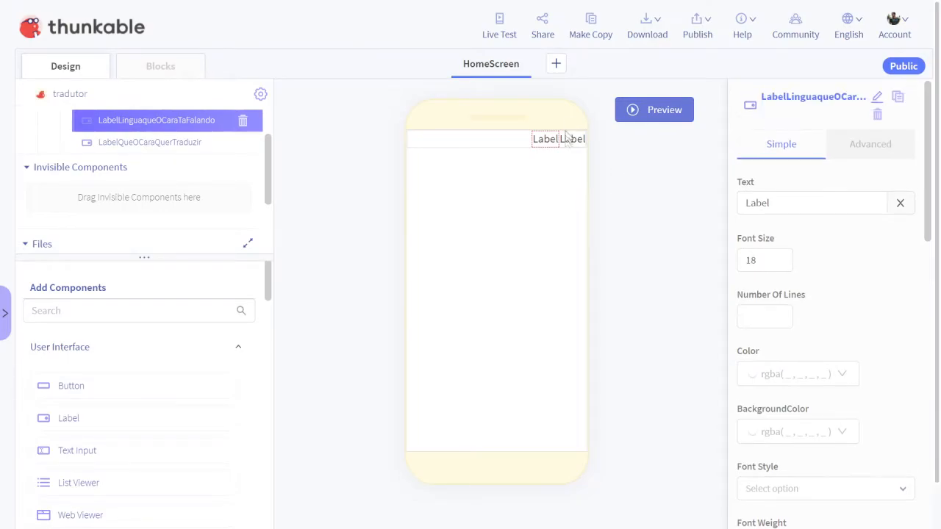
pyautogui.click(575, 141)
pyautogui.click(872, 95)
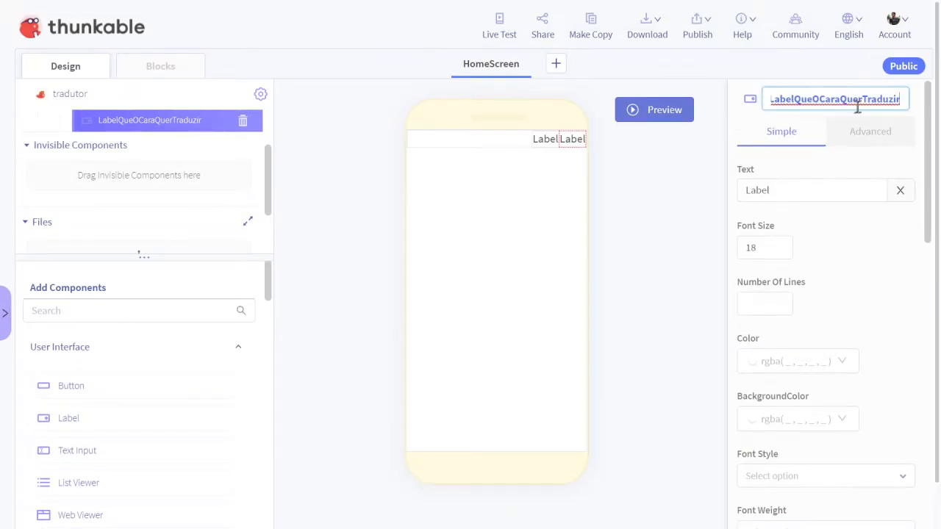
pyautogui.click(604, 174)
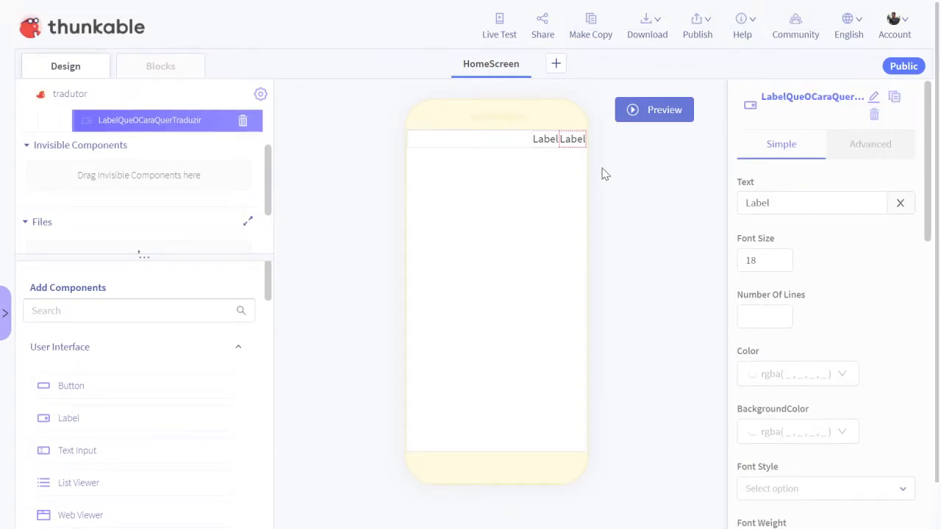
pyautogui.click(548, 140)
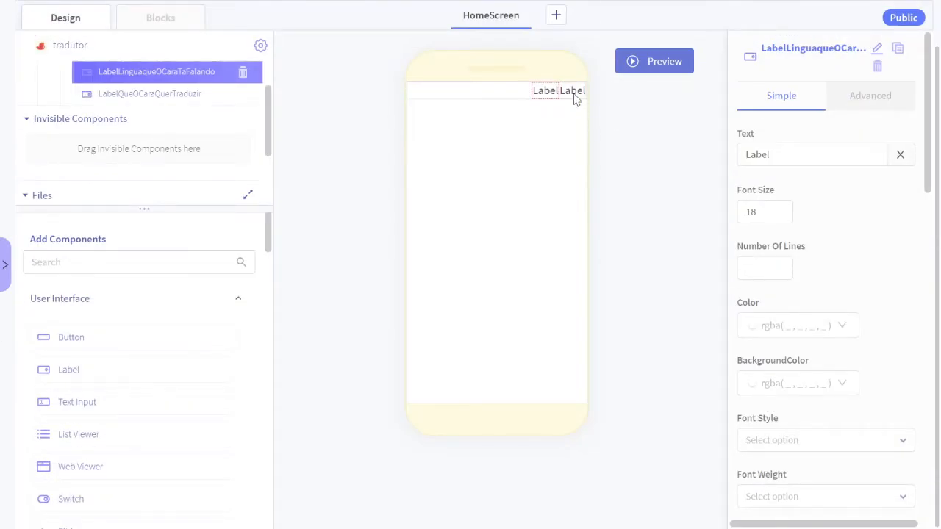
pyautogui.click(577, 100)
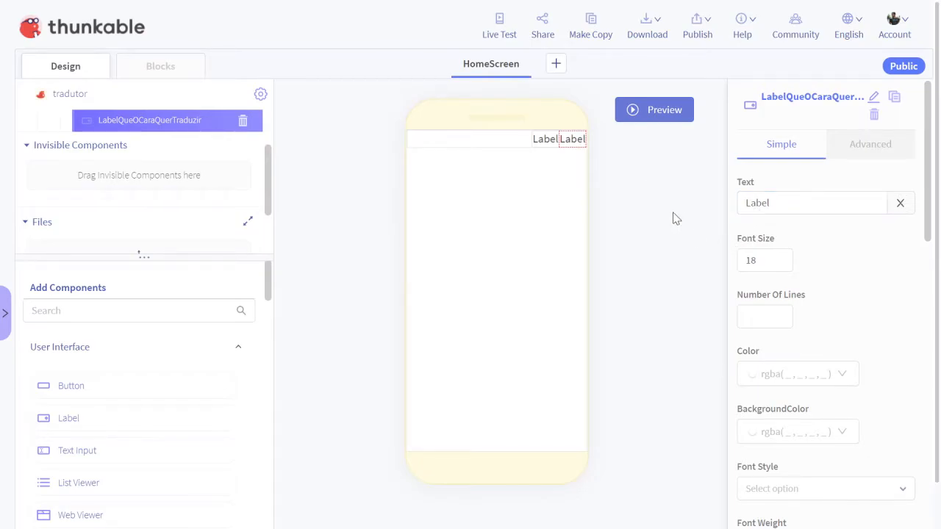
pyautogui.click(873, 98)
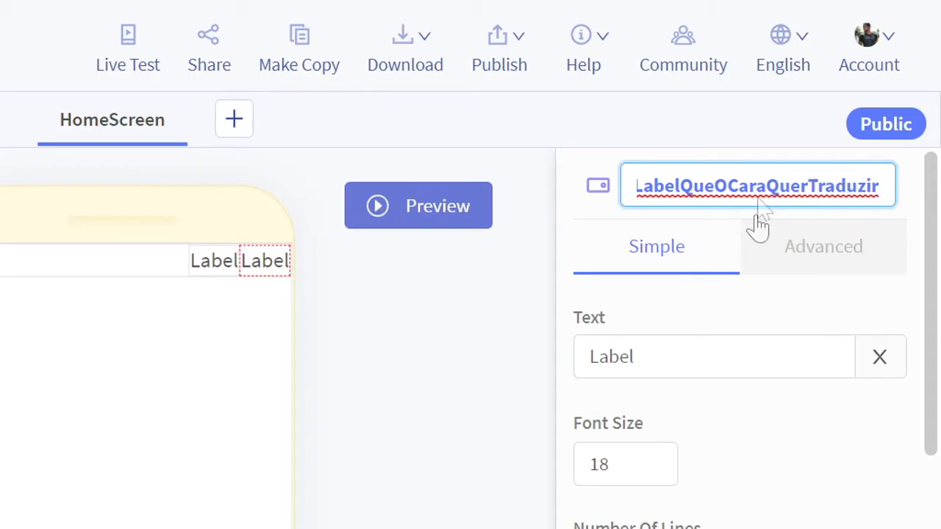
pyautogui.click(219, 260)
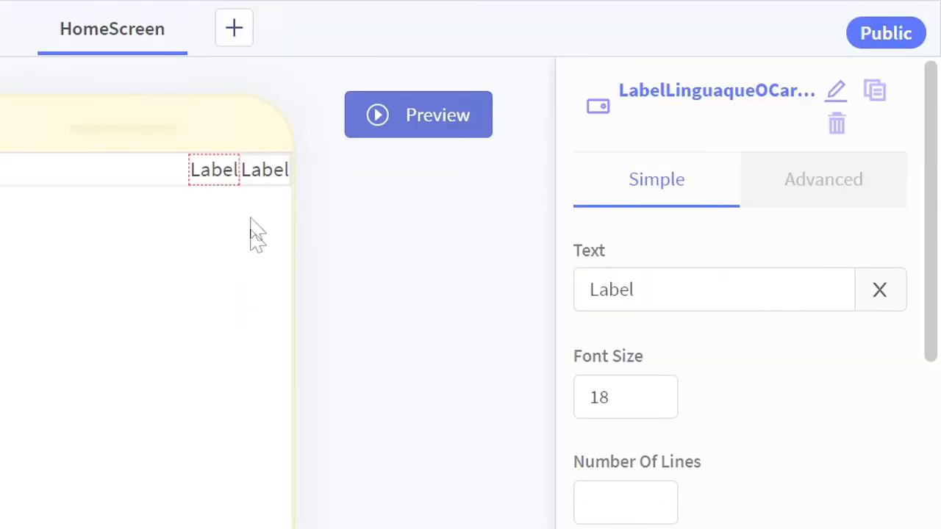
pyautogui.click(258, 174)
# - Set the text of LabelLinguaqueOCaraTaFalando to "Português"
pyautogui.click(214, 171)
pyautogui.click(667, 288)
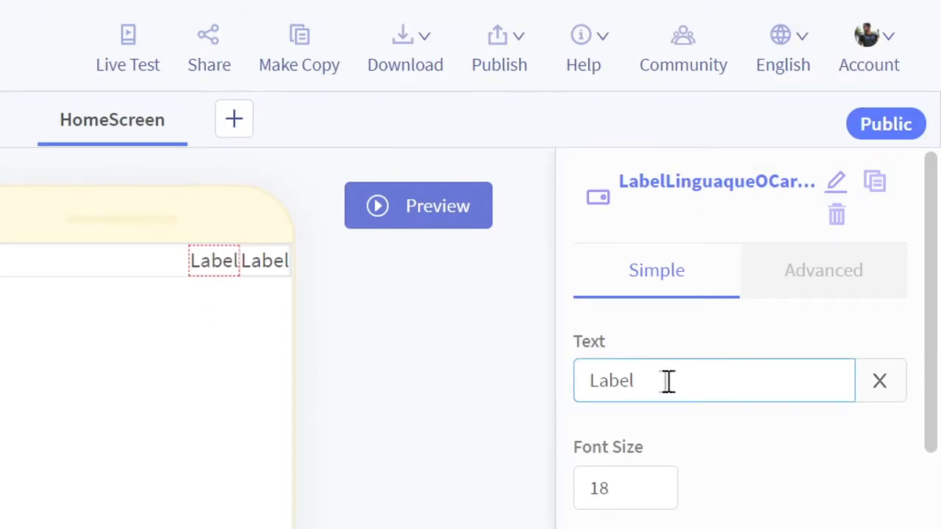
pyautogui.doubleClick(676, 289)
pyautogui.write('Por')
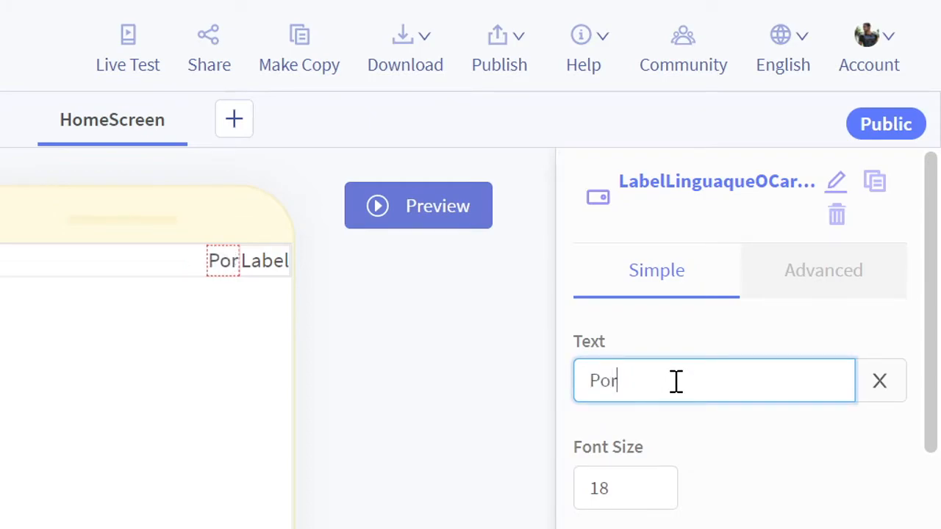
pyautogui.write('tuguês')
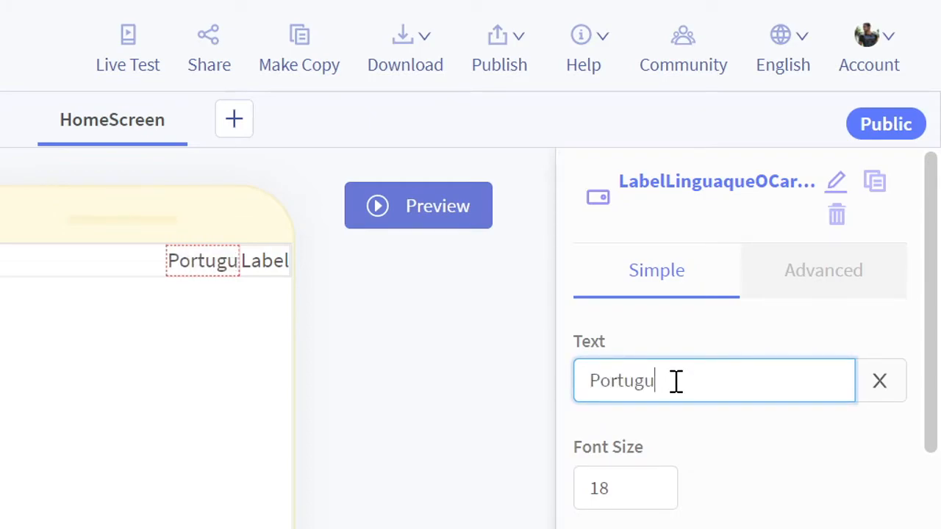
# - Set the text of LabelQueOCaraQuerTraduzir to "Inglês"
pyautogui.click(266, 262)
pyautogui.click(721, 289)
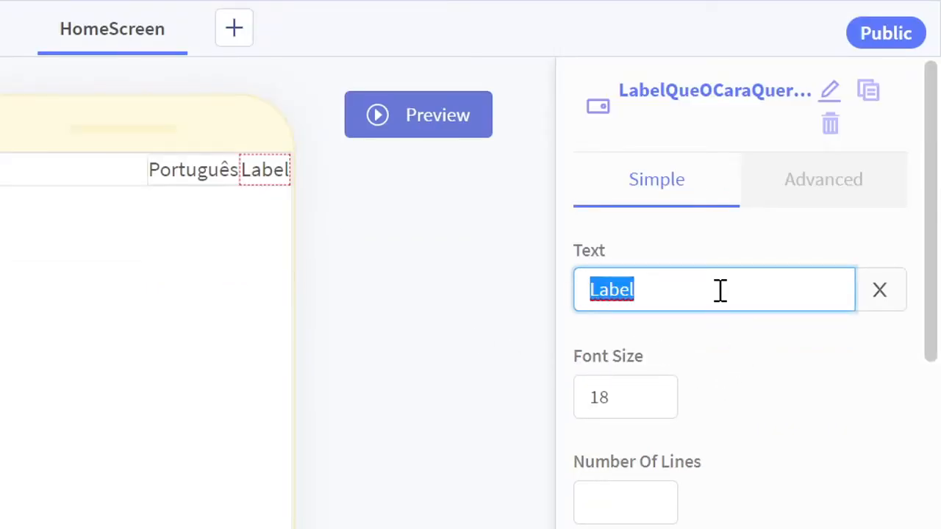
pyautogui.write('Inglês')
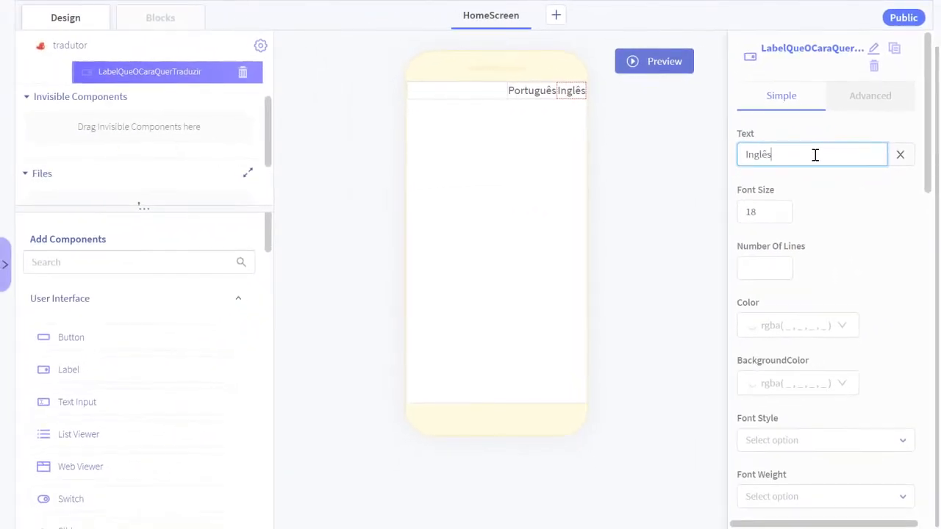
pyautogui.click(647, 156)
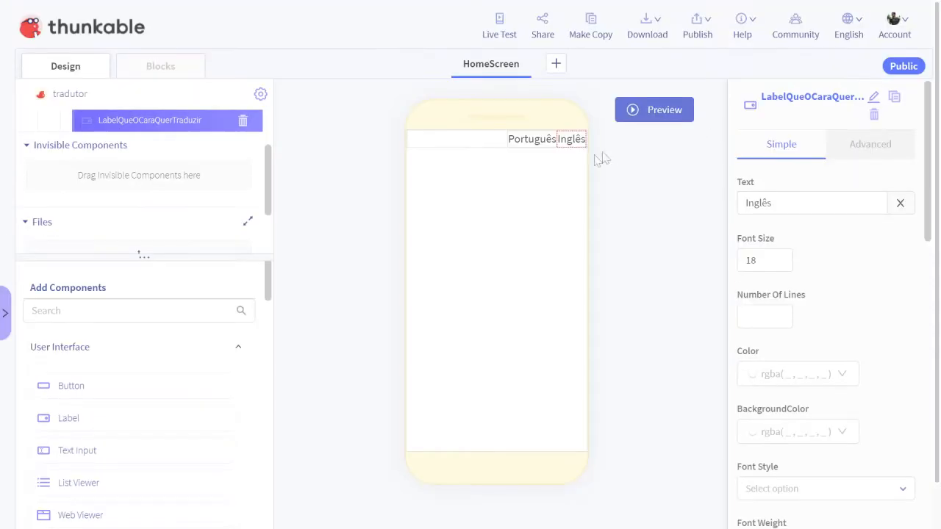
# - Review Row1's size, padding and border properties
pyautogui.click(508, 142)
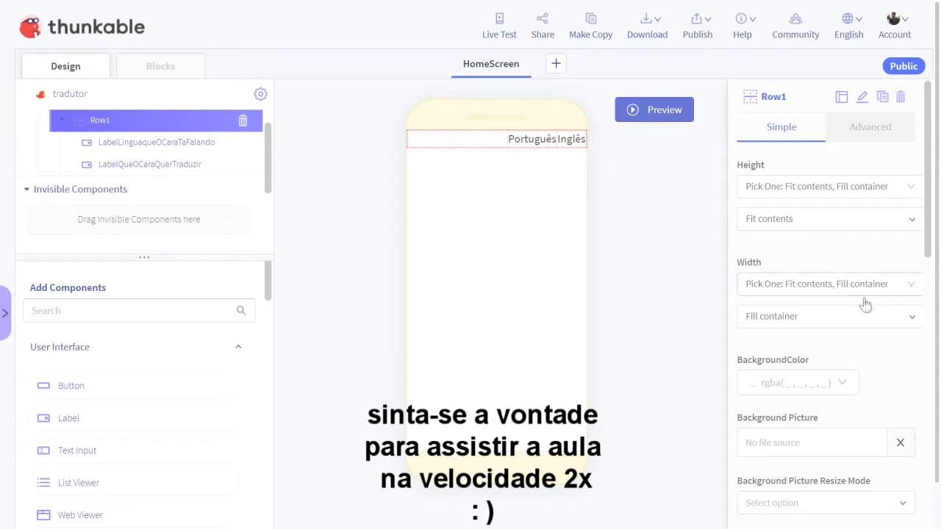
pyautogui.scroll(-10, 870, 379)
pyautogui.scroll(-3, 869, 363)
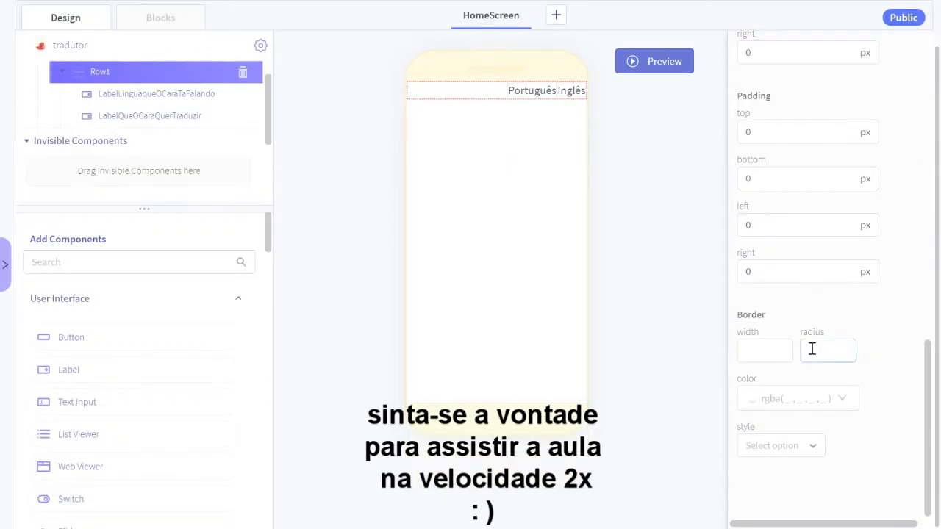
pyautogui.scroll(10, 813, 348)
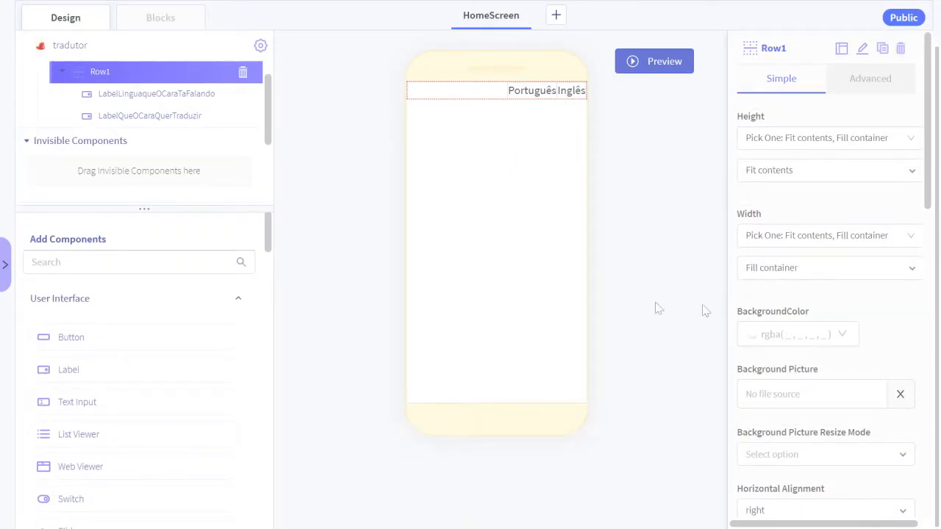
pyautogui.scroll(1, 680, 368)
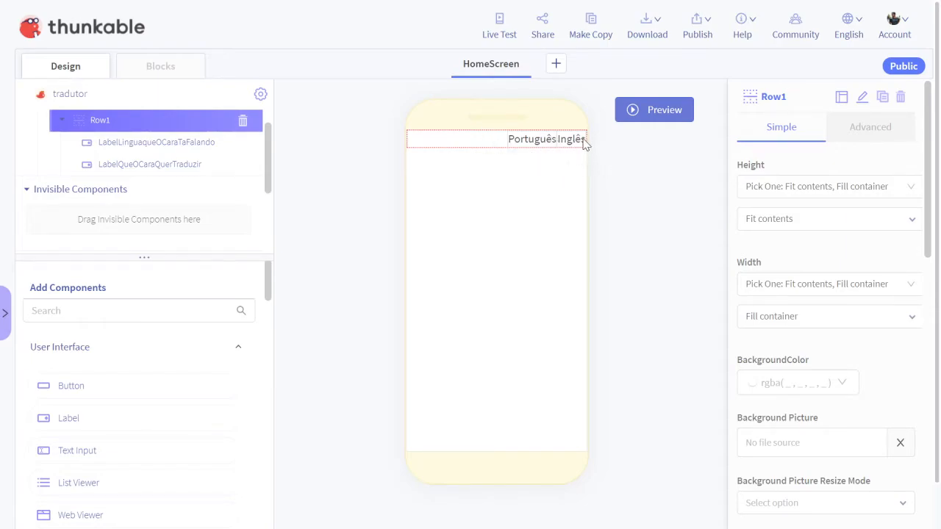
pyautogui.click(540, 140)
pyautogui.click(575, 138)
pyautogui.click(571, 94)
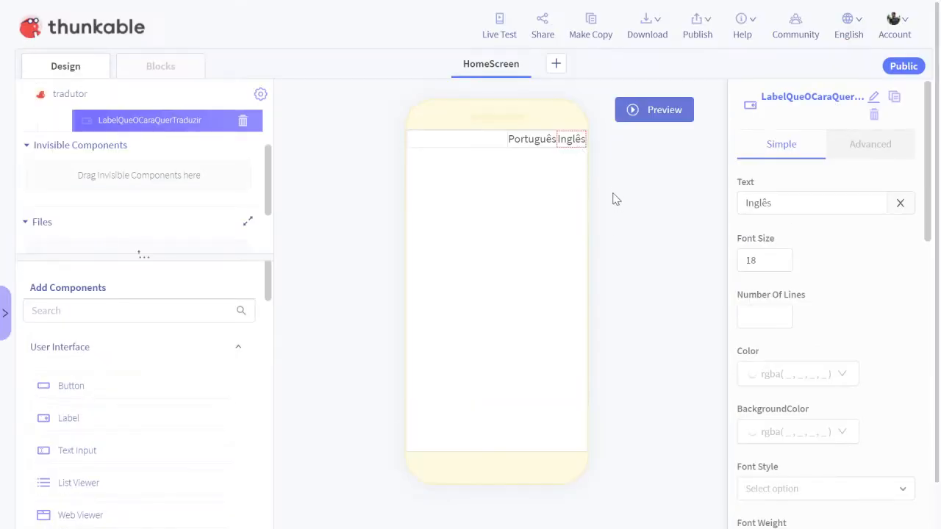
# - Set Row1's top margin to 20 px
pyautogui.click(455, 142)
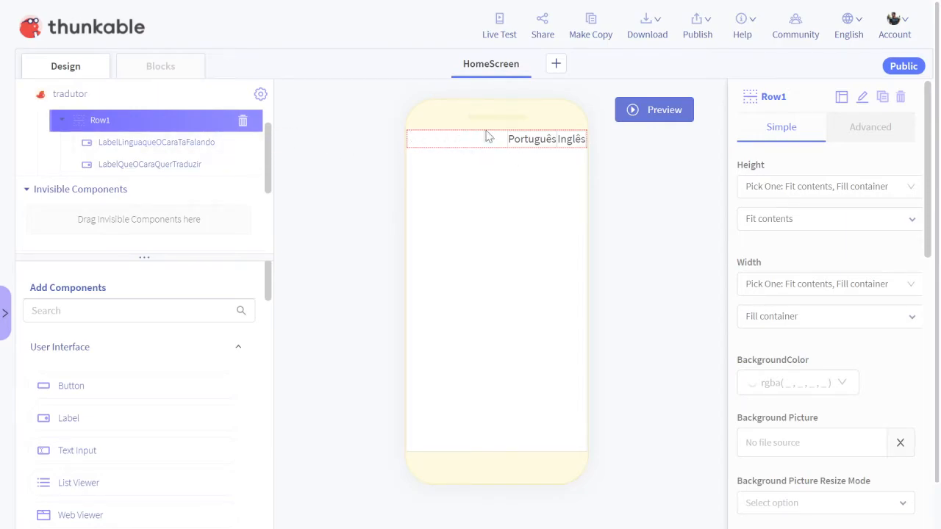
pyautogui.scroll(-7, 772, 323)
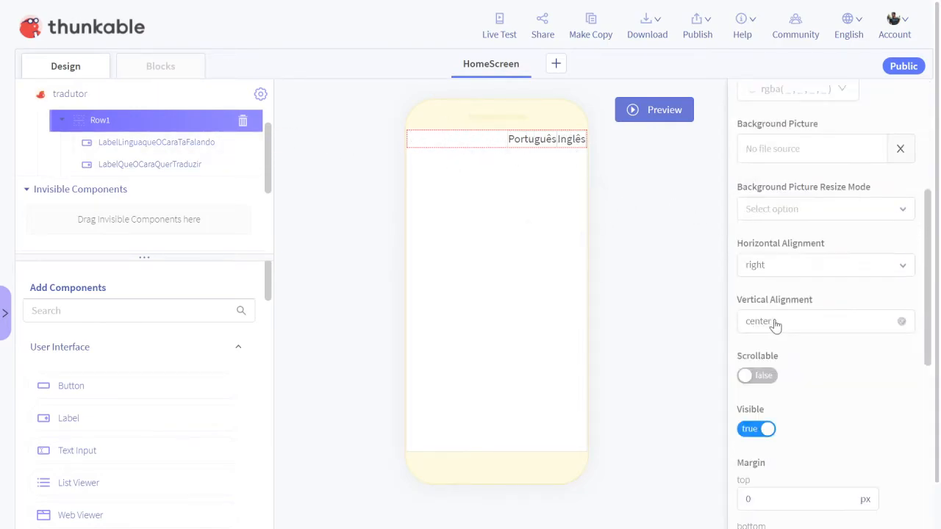
pyautogui.doubleClick(762, 245)
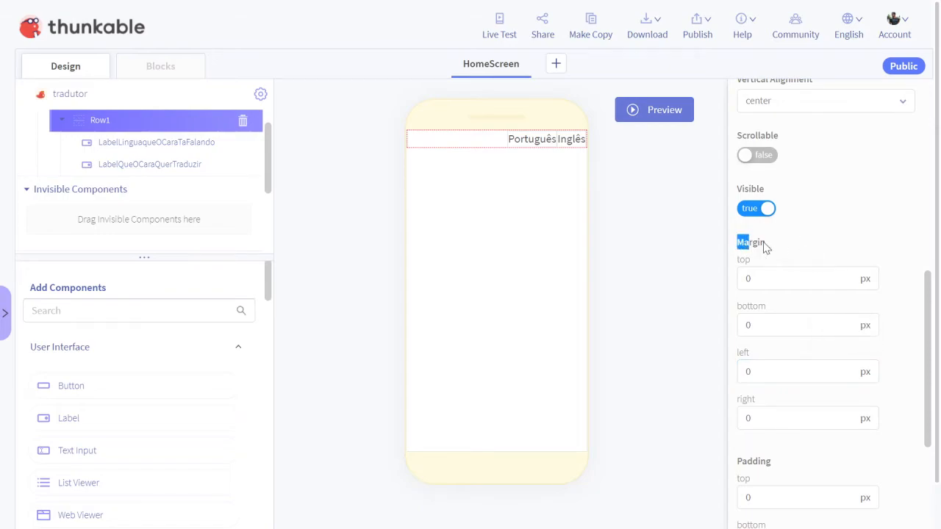
pyautogui.click(846, 248)
pyautogui.doubleClick(738, 245)
pyautogui.click(814, 241)
pyautogui.click(802, 272)
pyautogui.doubleClick(802, 272)
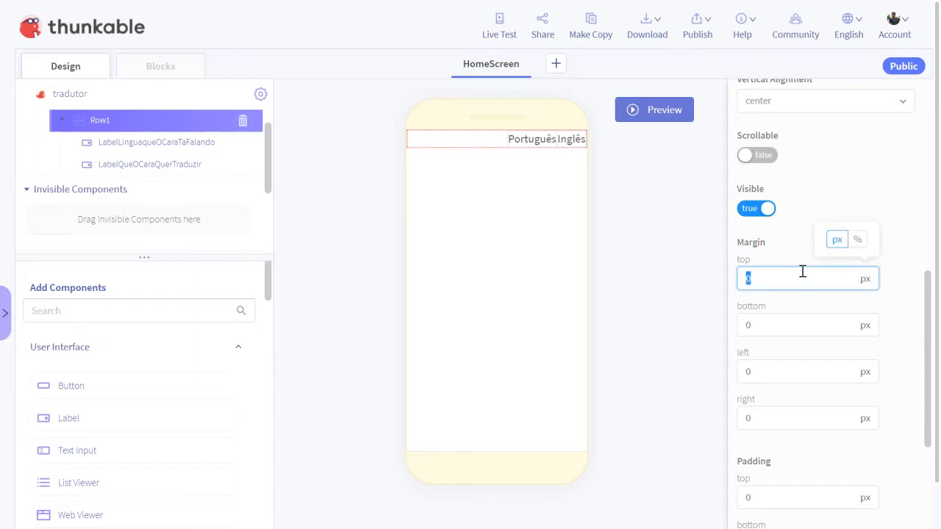
pyautogui.write('20')
pyautogui.click(602, 189)
pyautogui.click(777, 324)
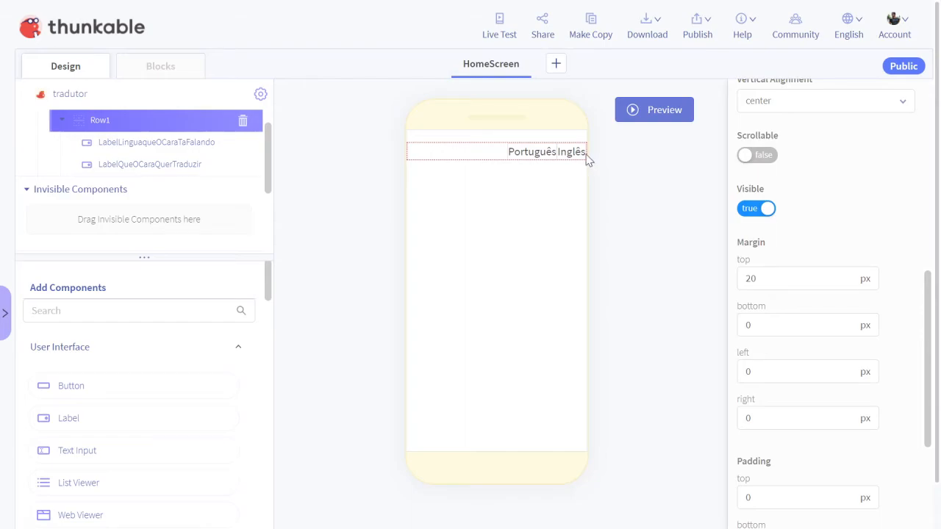
# - Set Row1's right padding to 20 px
pyautogui.scroll(-2, 806, 359)
pyautogui.doubleClick(742, 309)
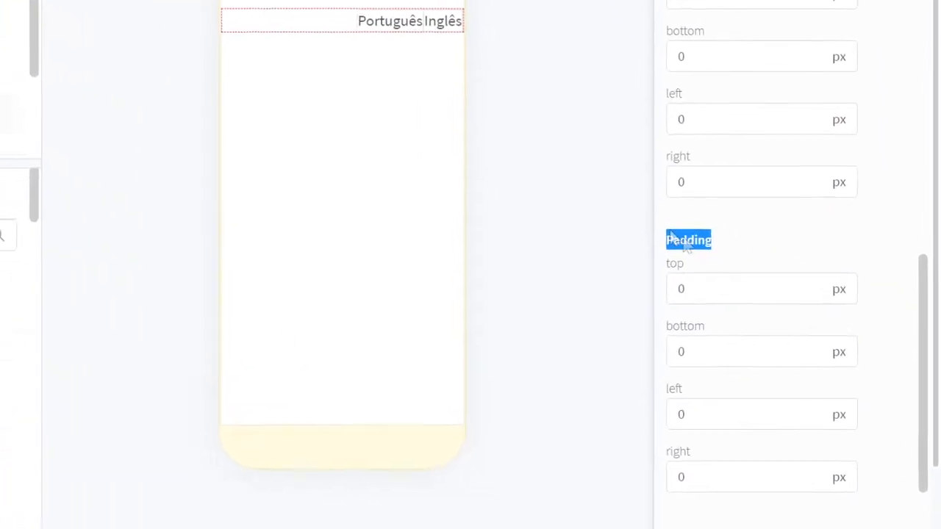
pyautogui.click(726, 285)
pyautogui.click(642, 191)
pyautogui.click(615, 451)
pyautogui.doubleClick(618, 452)
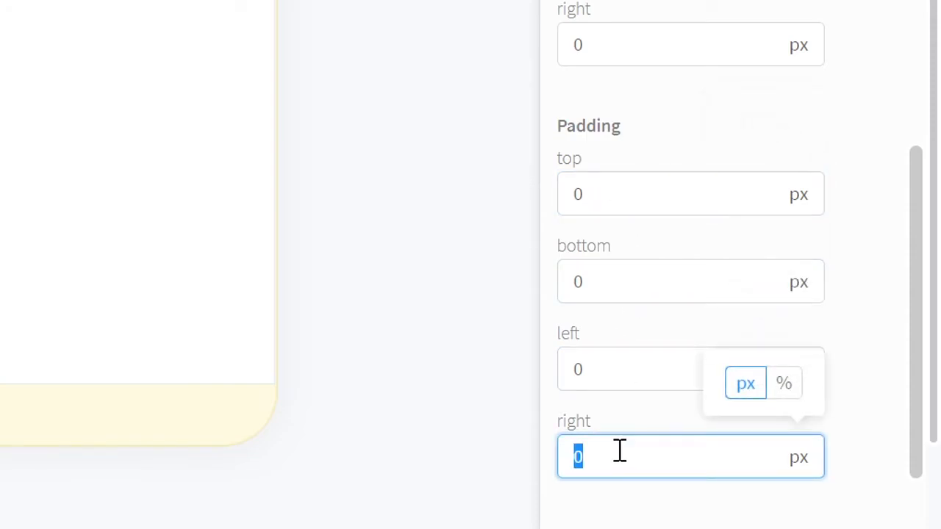
pyautogui.write('20')
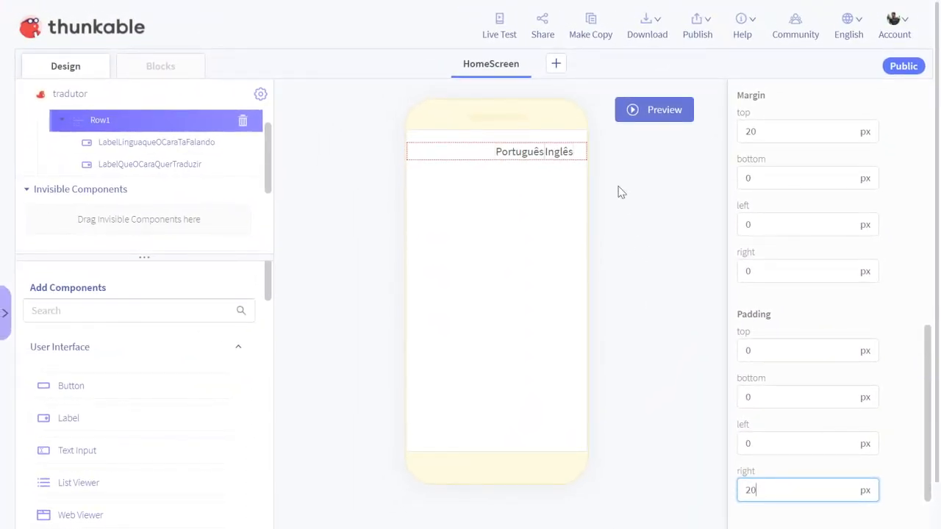
# - Give the Inglês label, LabelQueOCaraQuerTraduzir, a left margin of 8 px
pyautogui.click(555, 157)
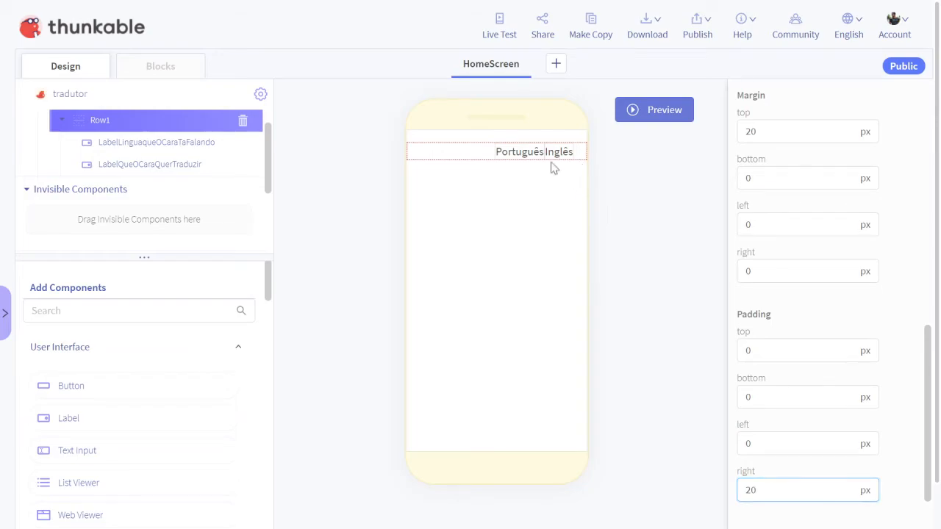
pyautogui.scroll(1, 554, 112)
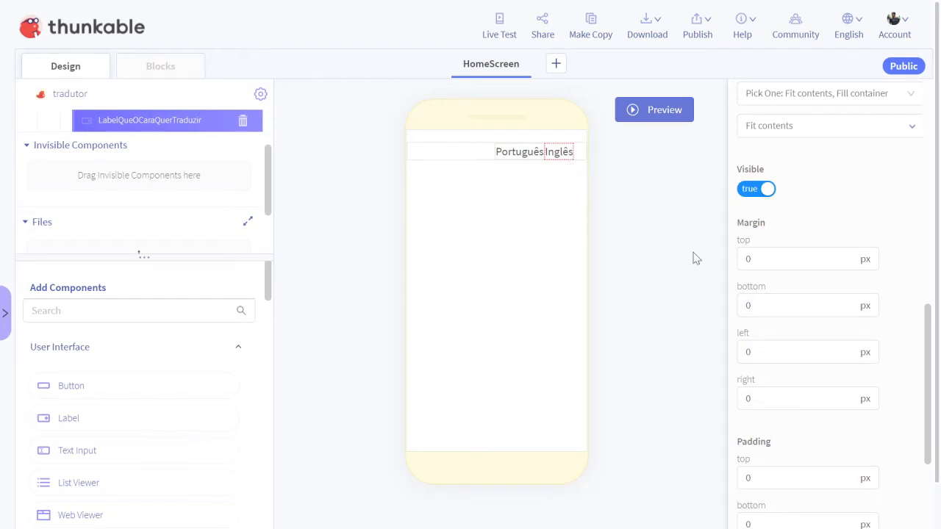
pyautogui.click(770, 351)
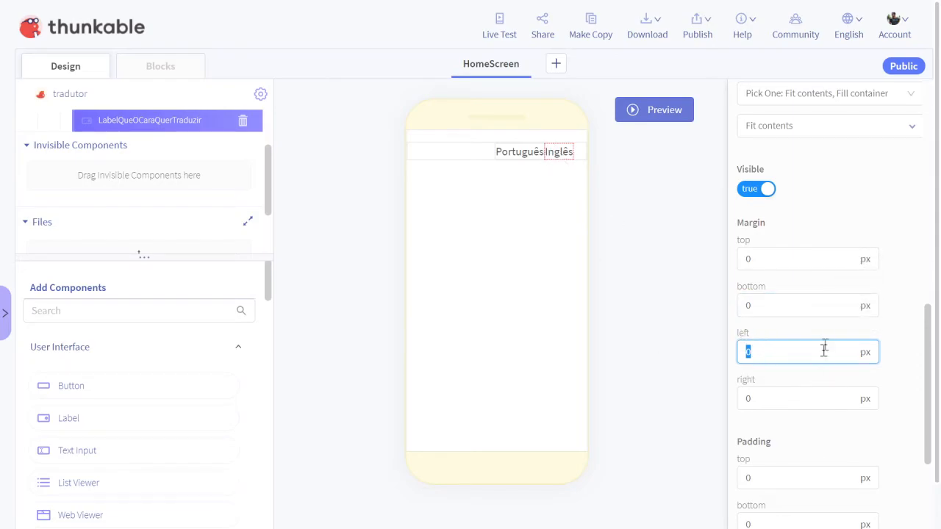
pyautogui.write('8')
pyautogui.click(637, 230)
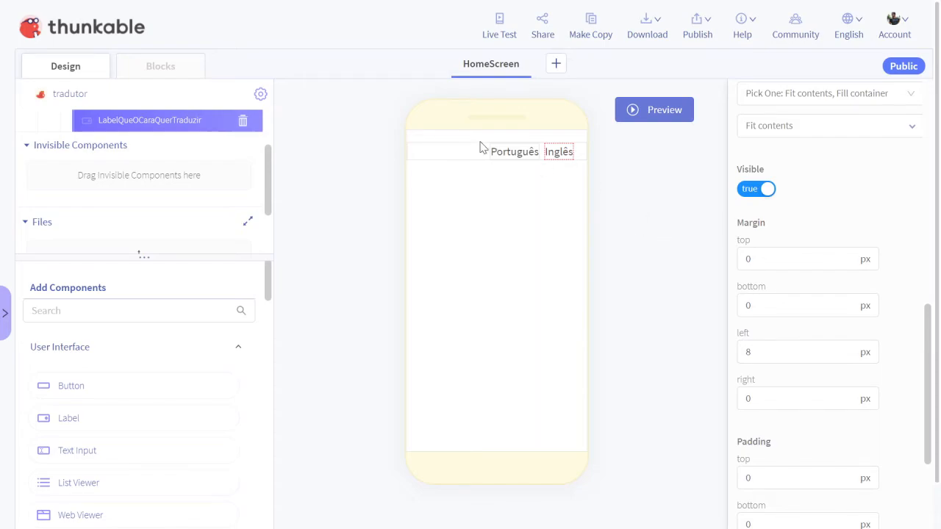
# - Set the font size of the Português label, LabelLinguaqueOCaraTaFalando, to 16
pyautogui.click(506, 156)
pyautogui.scroll(-1, 699, 240)
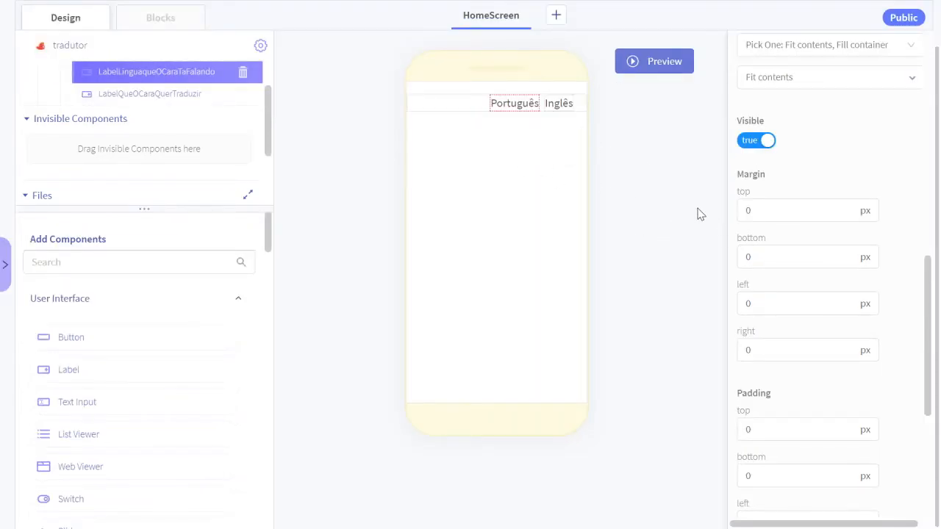
pyautogui.scroll(1, 699, 213)
pyautogui.scroll(8, 797, 234)
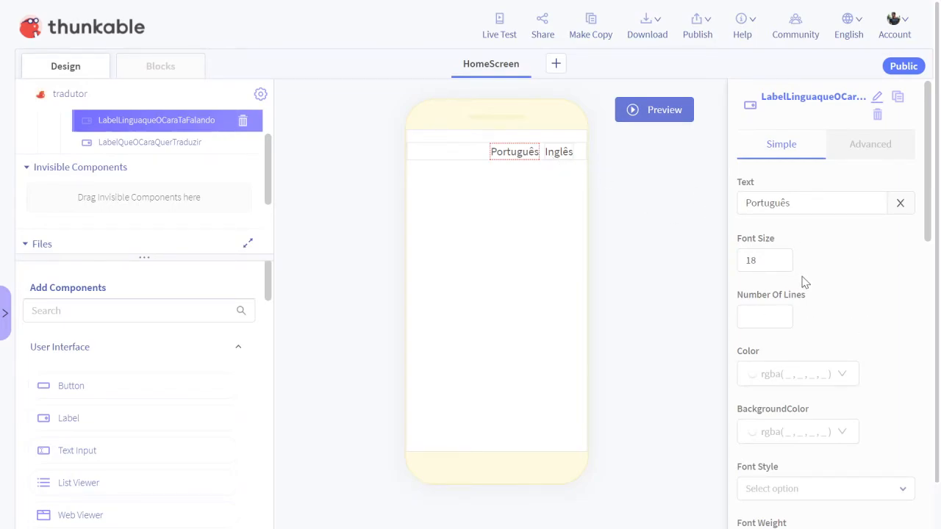
pyautogui.doubleClick(774, 256)
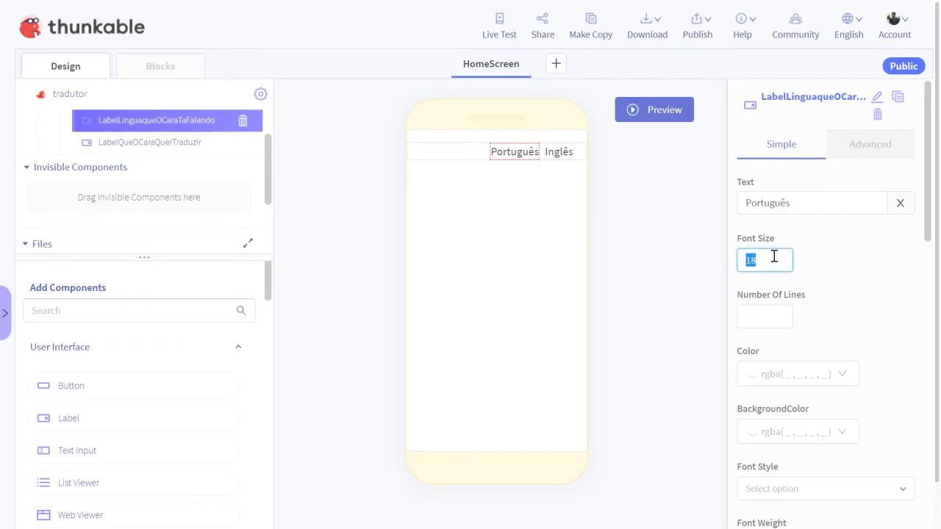
pyautogui.write('16')
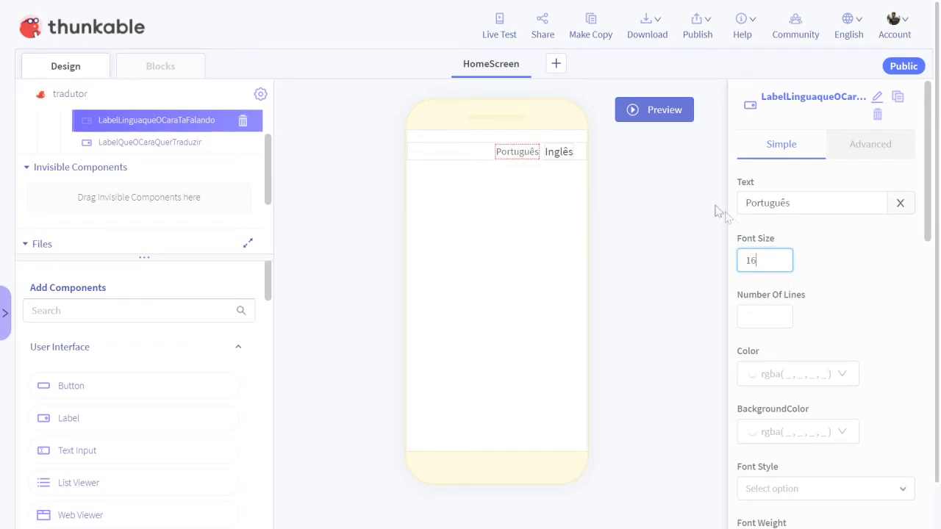
# - Set the font size of the Inglês label to 16
pyautogui.click(564, 156)
pyautogui.doubleClick(782, 207)
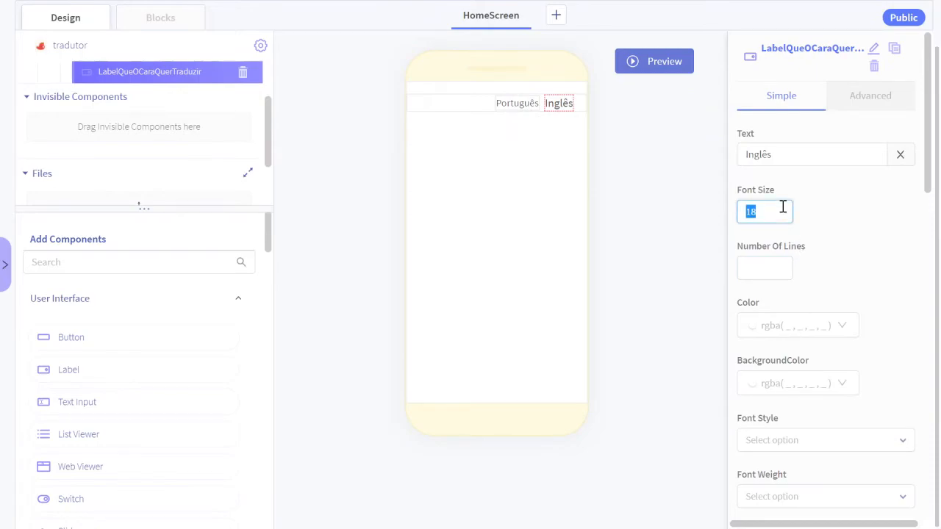
pyautogui.write('16')
pyautogui.scroll(1, 777, 203)
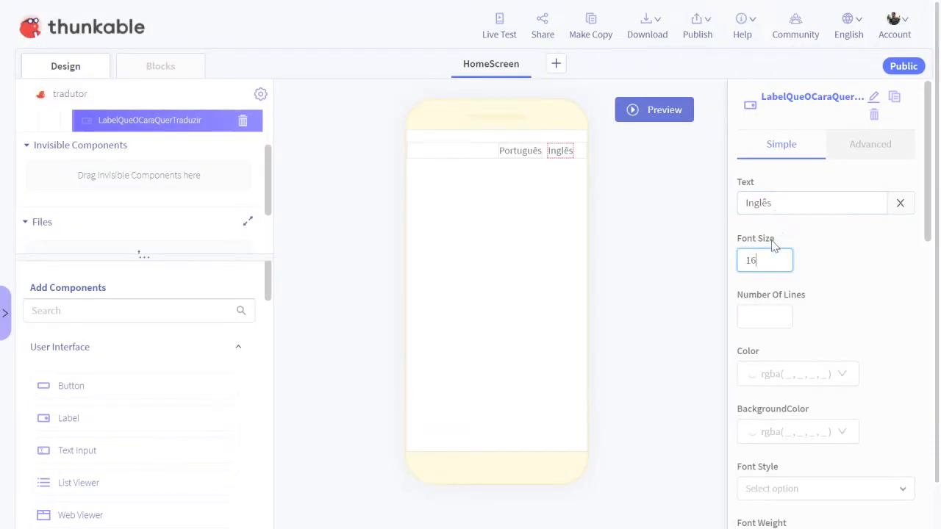
pyautogui.moveTo(740, 244); pyautogui.dragTo(803, 235)
pyautogui.click(841, 260)
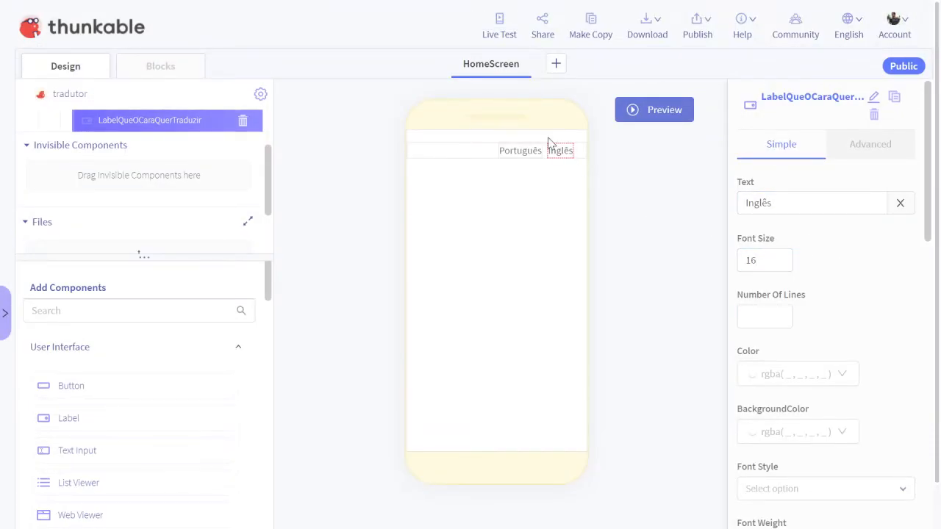
# - Set the font weight of the Português label to Bold
pyautogui.click(520, 151)
pyautogui.scroll(1, 888, 294)
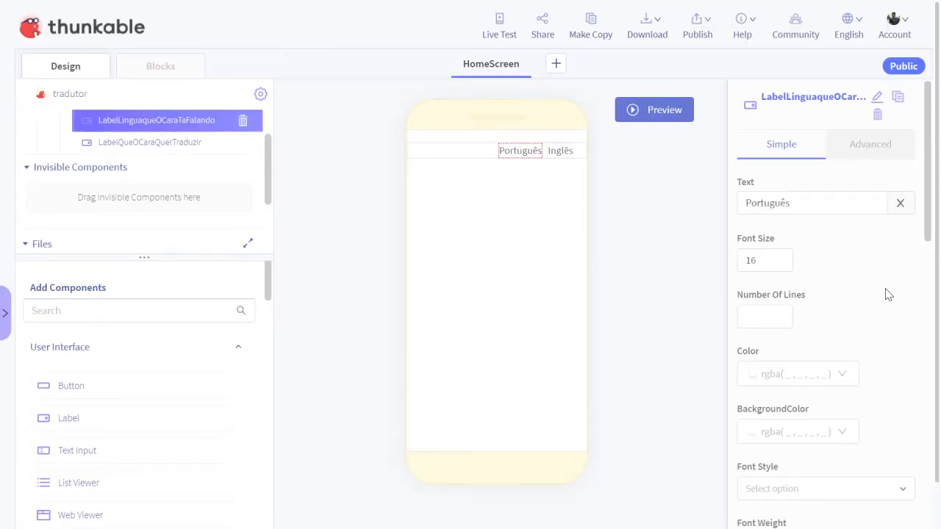
pyautogui.scroll(-2, 882, 336)
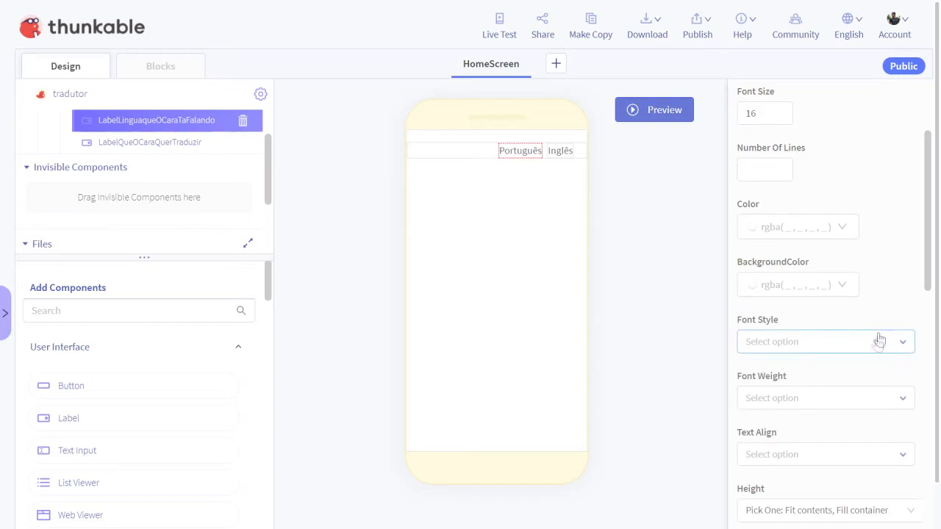
pyautogui.click(784, 403)
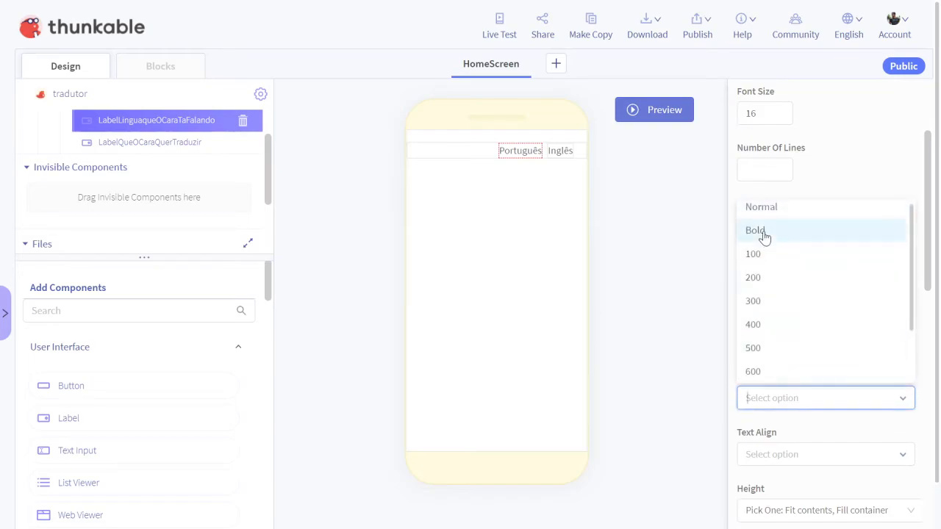
pyautogui.click(762, 233)
# - Set the font weight of the Inglês label to Bold
pyautogui.click(560, 150)
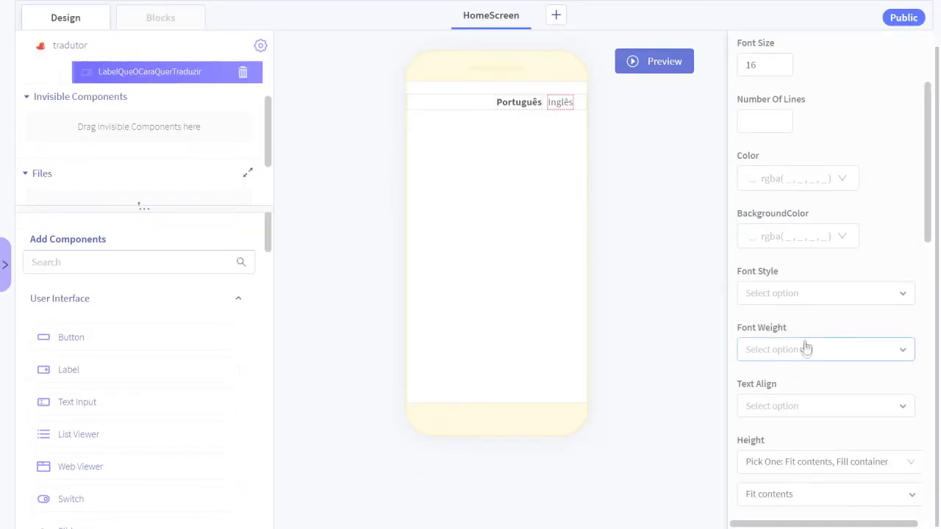
pyautogui.click(782, 348)
pyautogui.click(769, 190)
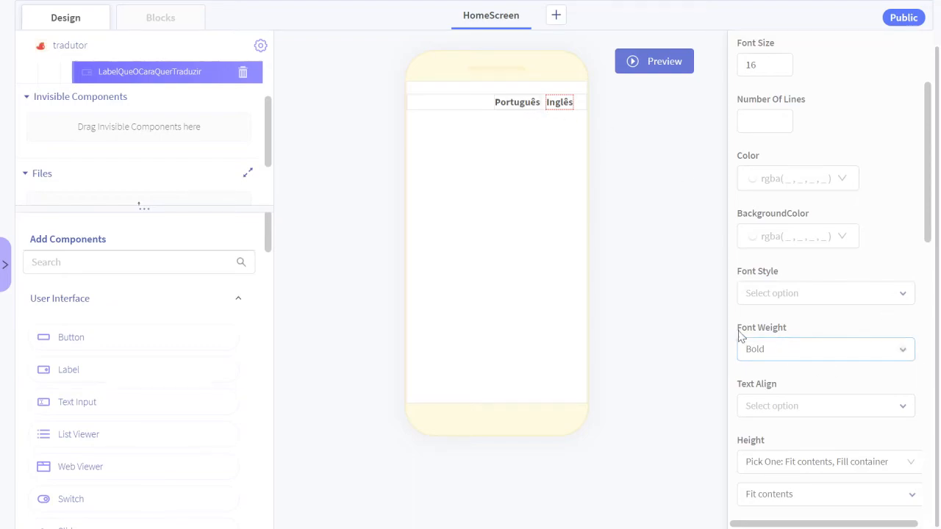
pyautogui.moveTo(740, 332); pyautogui.dragTo(849, 337)
pyautogui.click(852, 332)
pyautogui.click(839, 354)
pyautogui.scroll(2, 835, 335)
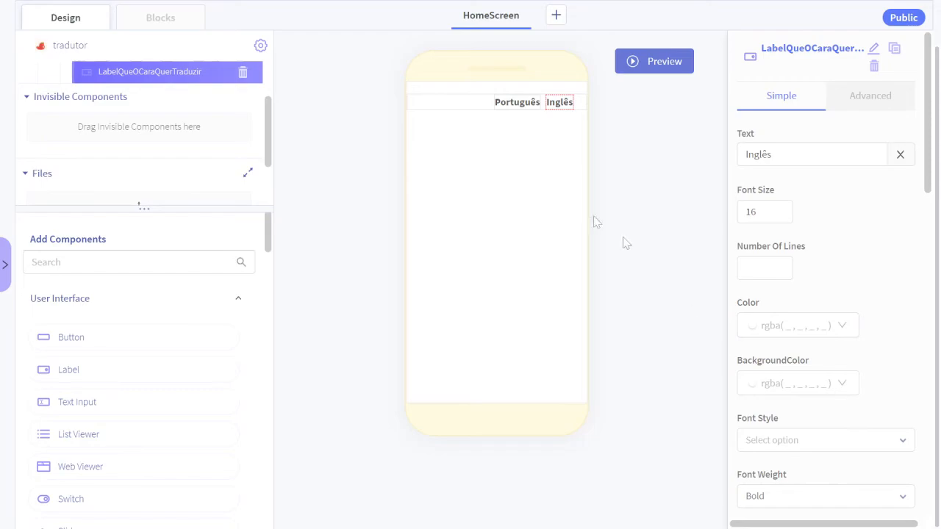
# - Set the text color of the Português label to blue, rgba(74, 144, 226, 1)
pyautogui.click(518, 103)
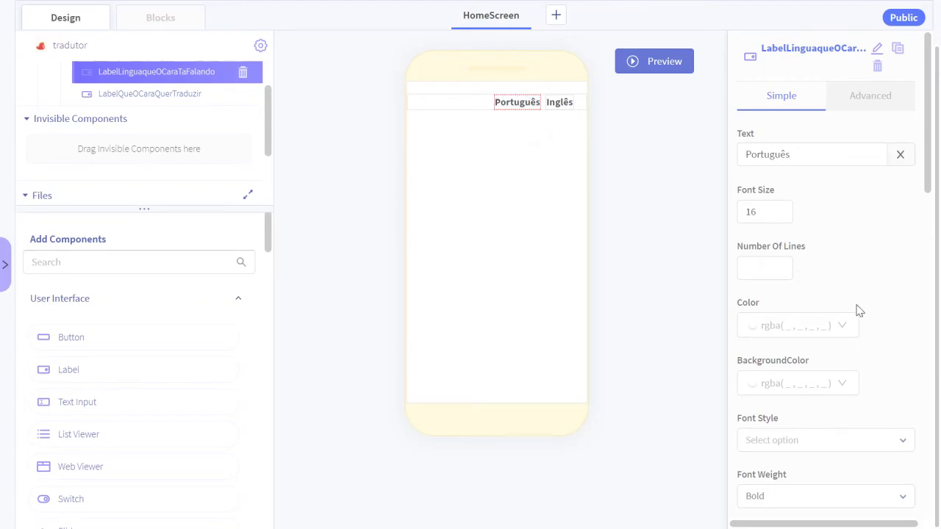
pyautogui.click(813, 327)
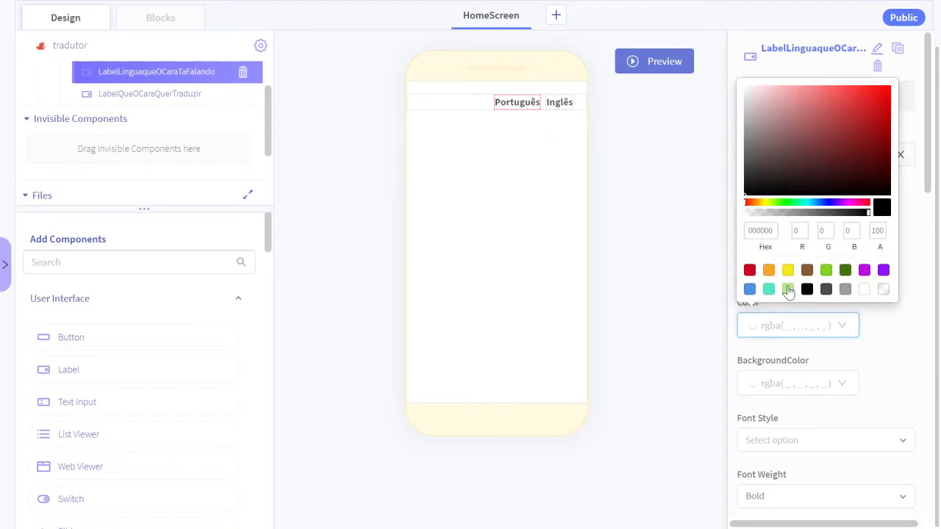
pyautogui.click(749, 290)
pyautogui.click(877, 353)
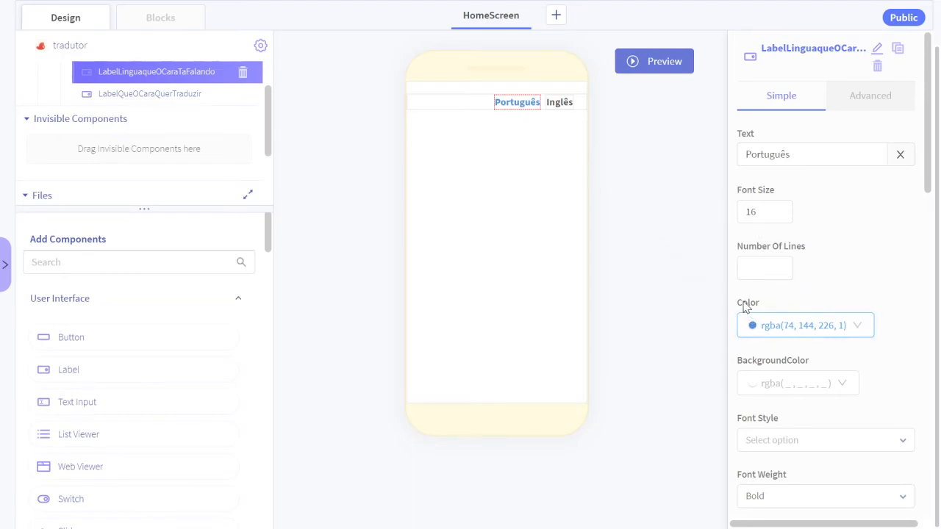
# - Change the text color of the Português label to white, rgba(255, 255, 255, 1)
pyautogui.moveTo(742, 308); pyautogui.dragTo(766, 306)
pyautogui.click(855, 326)
pyautogui.click(784, 331)
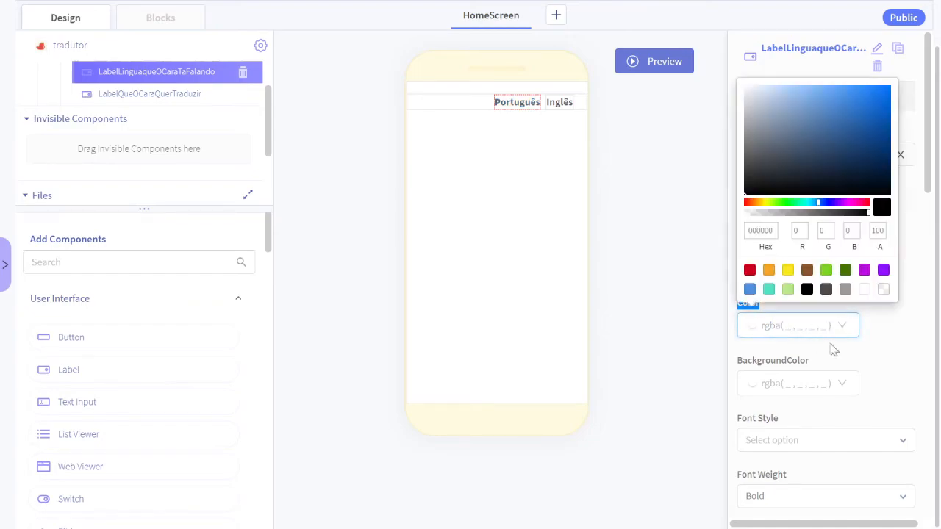
pyautogui.click(864, 288)
pyautogui.click(882, 353)
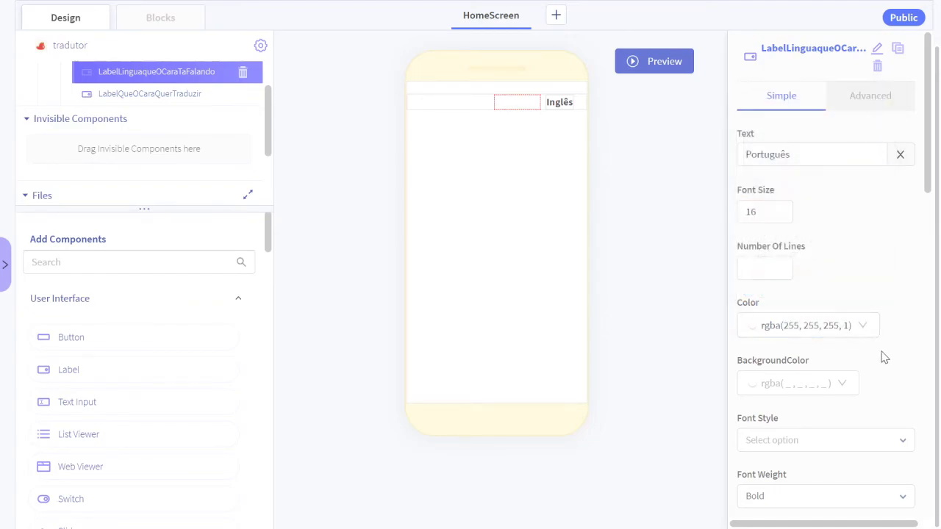
# - Set the background color of the Português label to blue, rgba(74, 144, 226, 1)
pyautogui.click(819, 388)
pyautogui.click(750, 347)
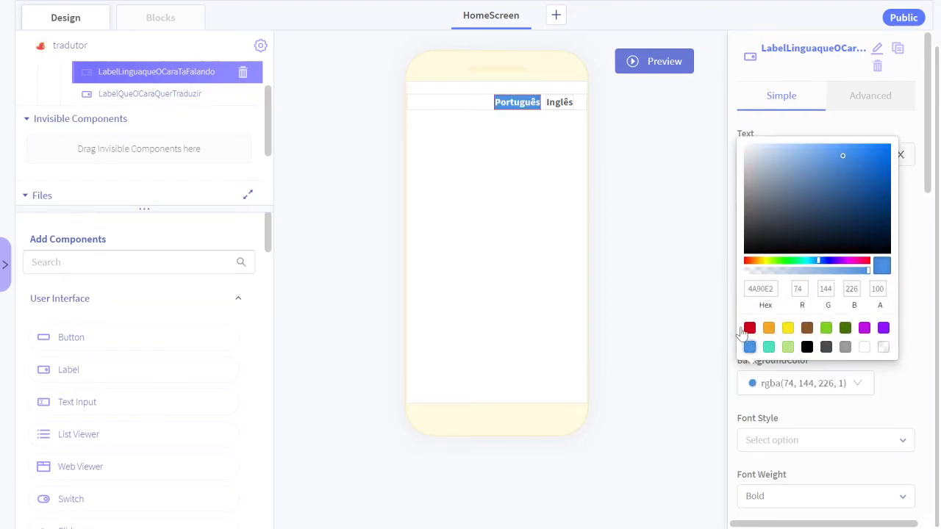
pyautogui.click(563, 126)
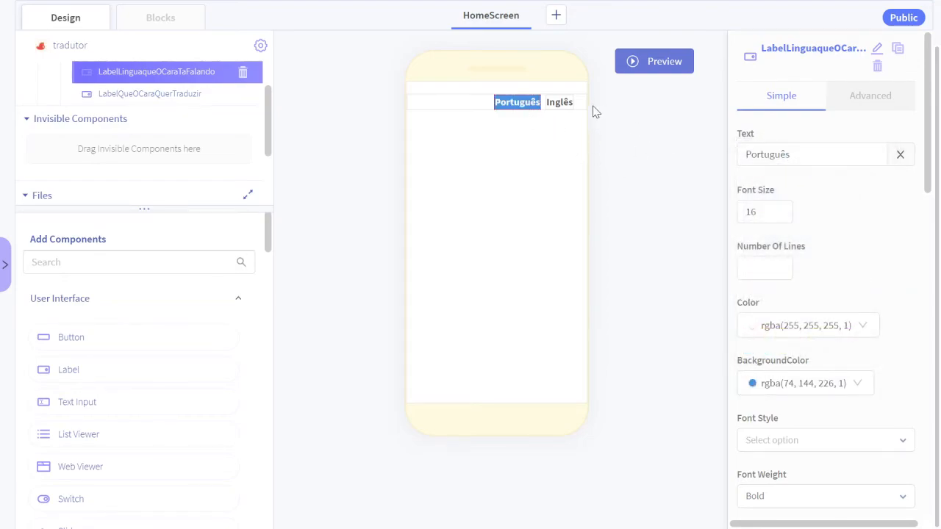
# - Set the text color of the Inglês label to white, rgba(255, 255, 255, 1)
pyautogui.click(560, 104)
pyautogui.click(816, 326)
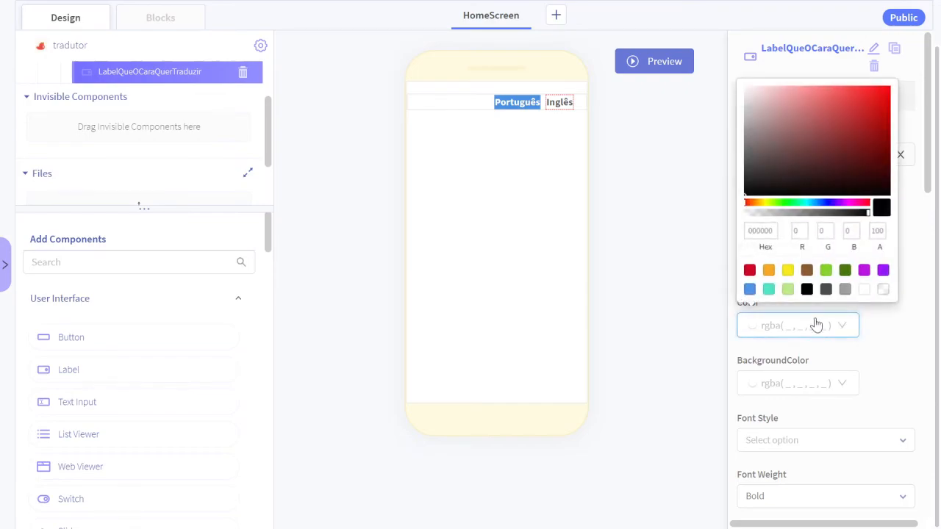
pyautogui.click(864, 289)
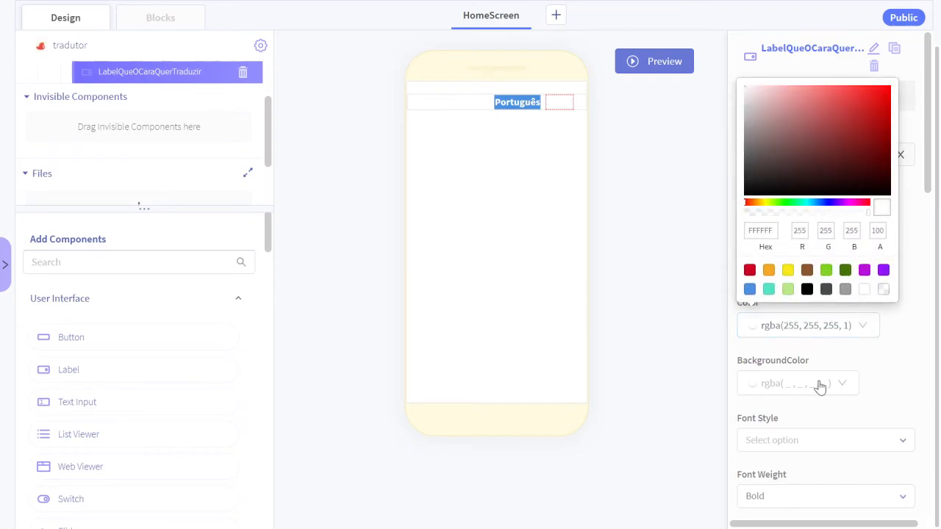
# - Set the background color of the Inglês label to orange, rgba(245, 166, 35, 1)
pyautogui.click(793, 384)
pyautogui.click(768, 329)
pyautogui.click(911, 386)
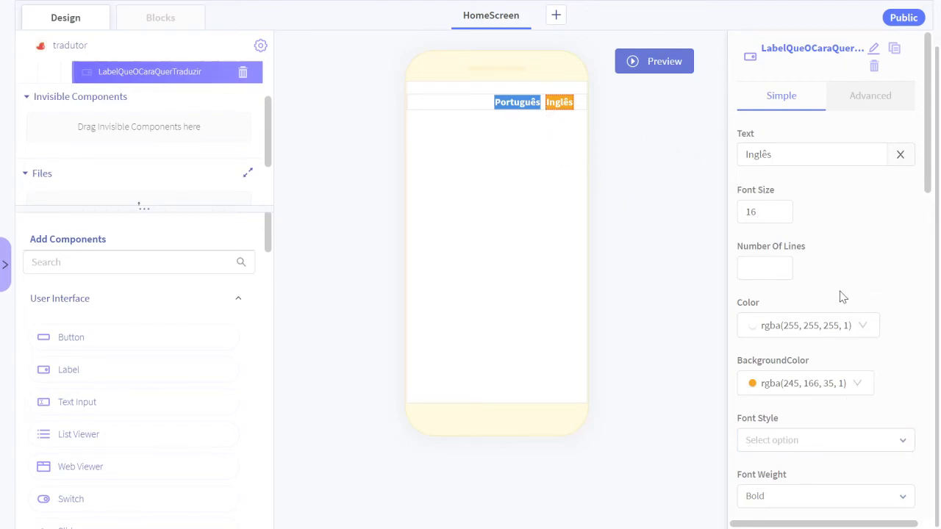
# - Set the top, bottom, left and right padding of the Português label to 8 px each
pyautogui.click(518, 109)
pyautogui.click(555, 109)
pyautogui.click(497, 103)
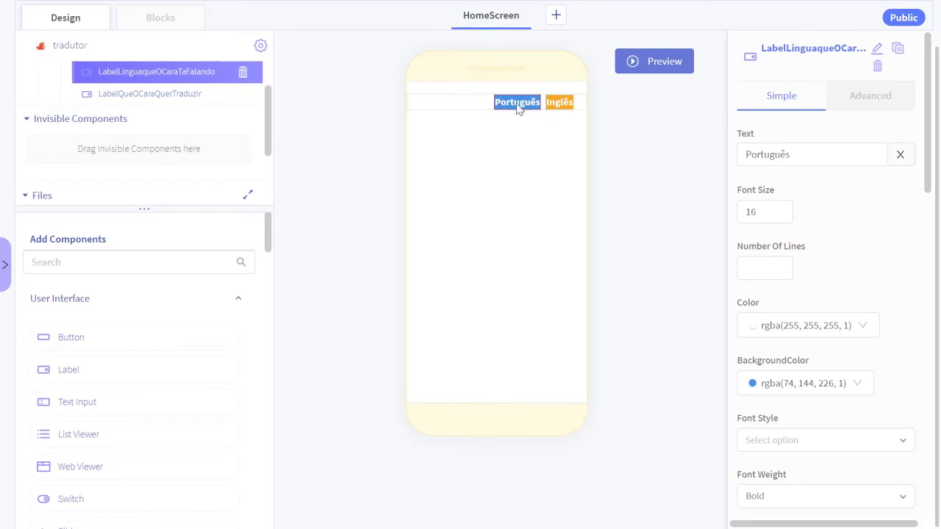
pyautogui.scroll(-4, 906, 299)
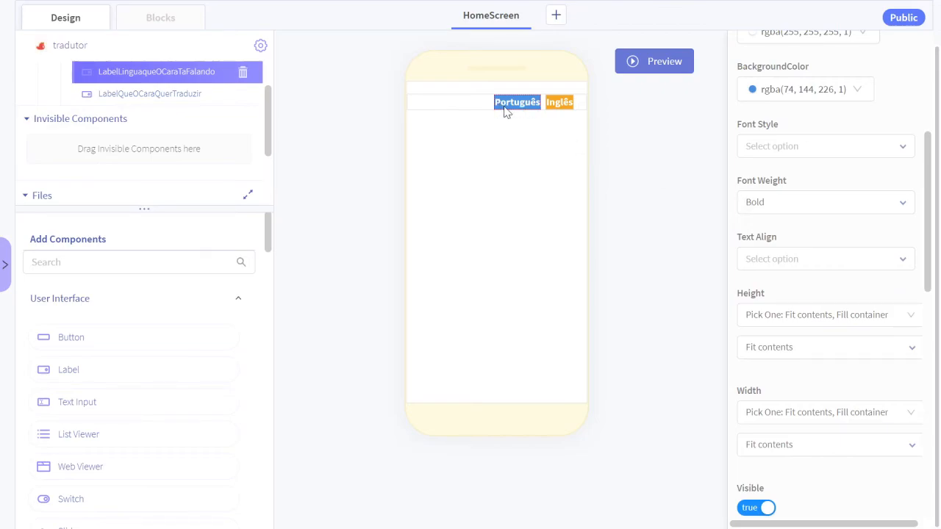
pyautogui.scroll(-4, 863, 313)
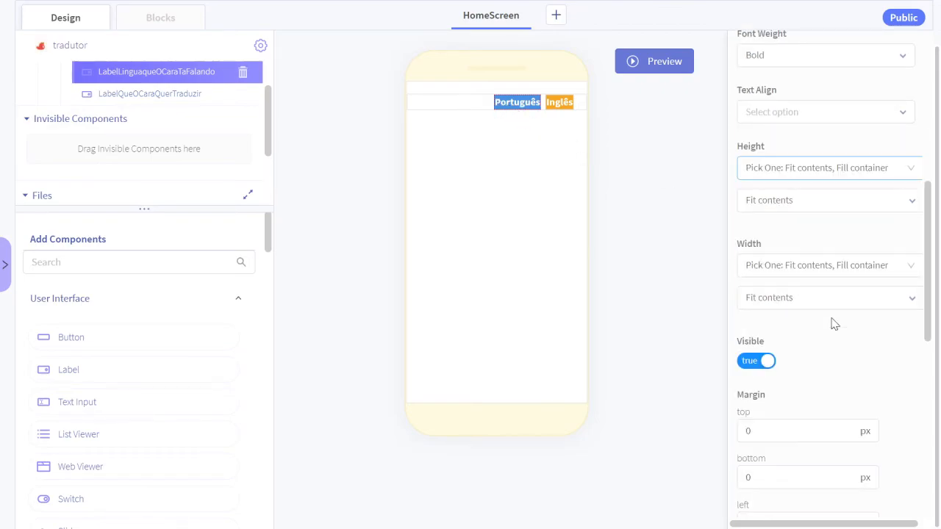
pyautogui.scroll(-2, 829, 386)
pyautogui.doubleClick(758, 352)
pyautogui.write('8')
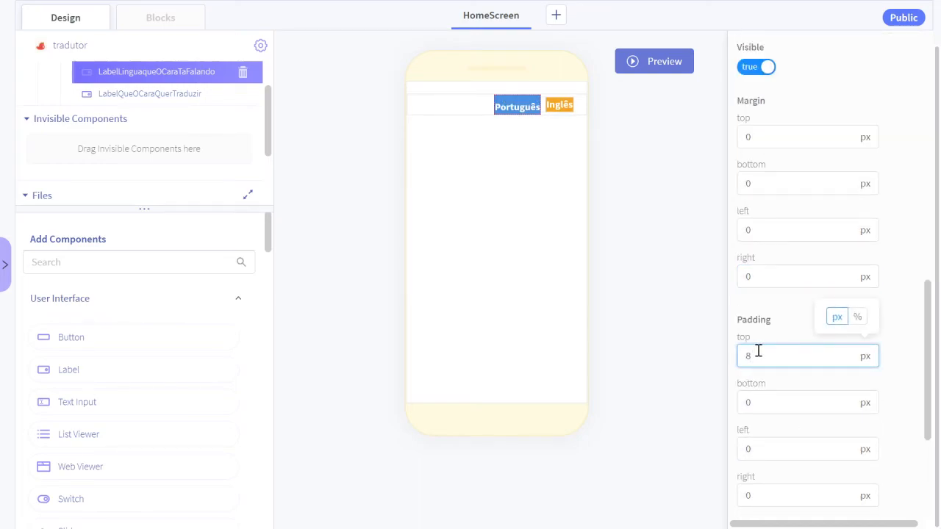
pyautogui.write('8')
pyautogui.press('Tab')
pyautogui.write('8')
pyautogui.press('Tab')
pyautogui.write('8')
# - Set the top, bottom, left and right padding of the Inglês label to 8 px each
pyautogui.click(561, 109)
pyautogui.click(789, 357)
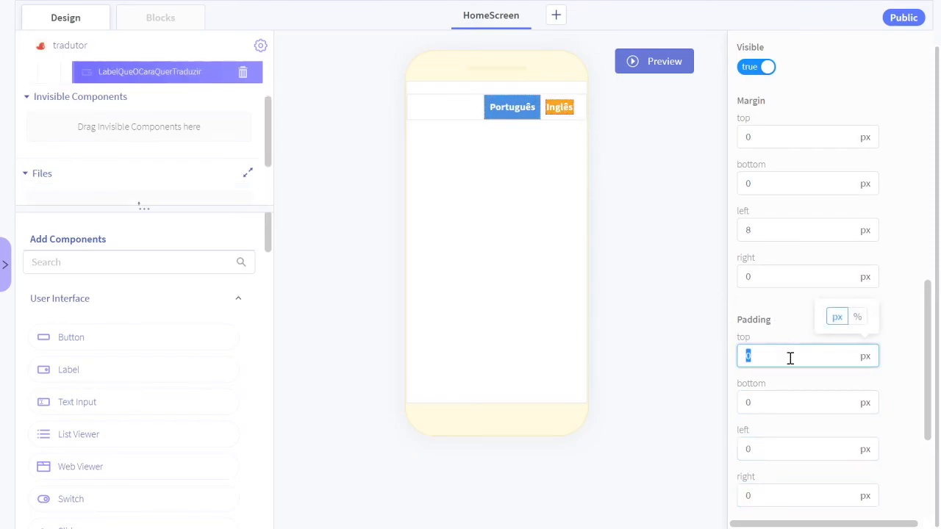
pyautogui.write('8')
pyautogui.press('Tab')
pyautogui.write('8')
pyautogui.press('Tab')
pyautogui.write('8')
pyautogui.press('Tab')
pyautogui.write('8')
pyautogui.moveTo(742, 321); pyautogui.dragTo(789, 324)
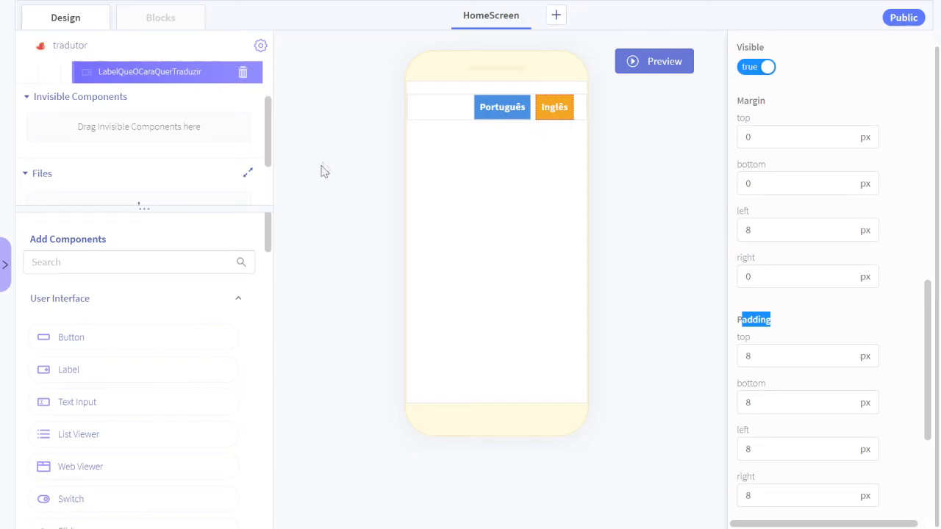
pyautogui.scroll(1, 352, 144)
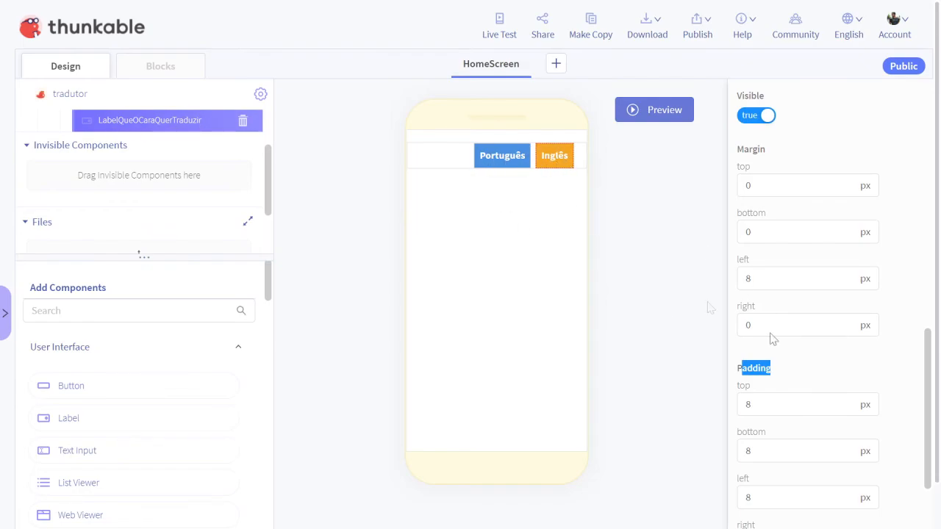
pyautogui.click(810, 390)
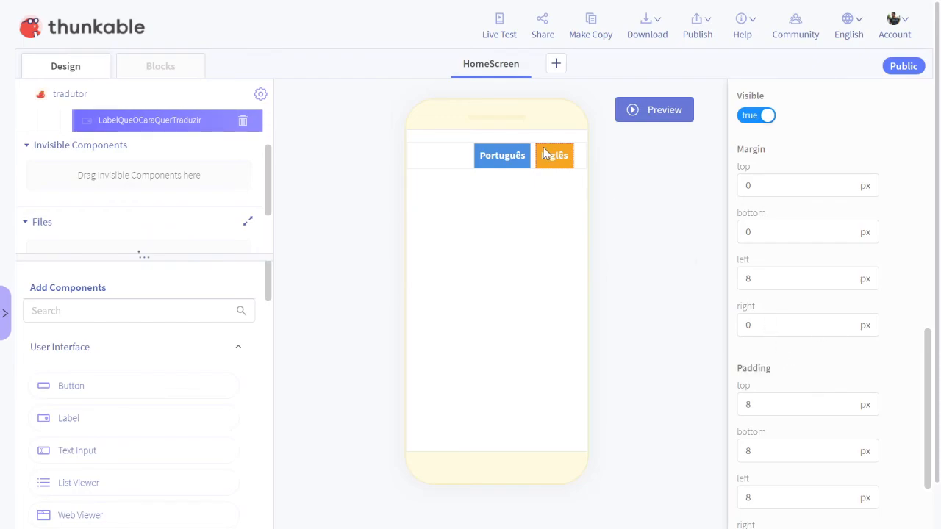
# - Set the border radius of the Inglês label to 5 and give the Português label matching rounded corners
pyautogui.scroll(-3, 915, 214)
pyautogui.scroll(-1, 937, 308)
pyautogui.click(831, 352)
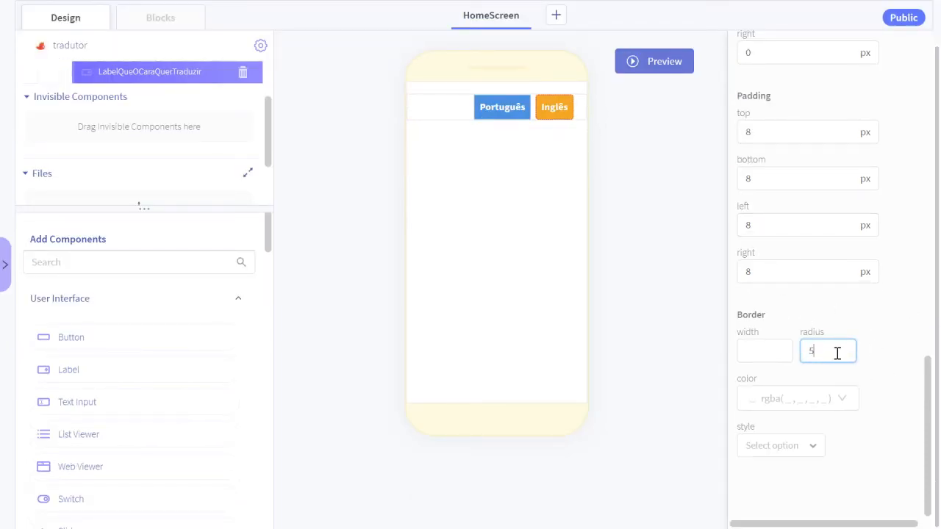
pyautogui.click(500, 109)
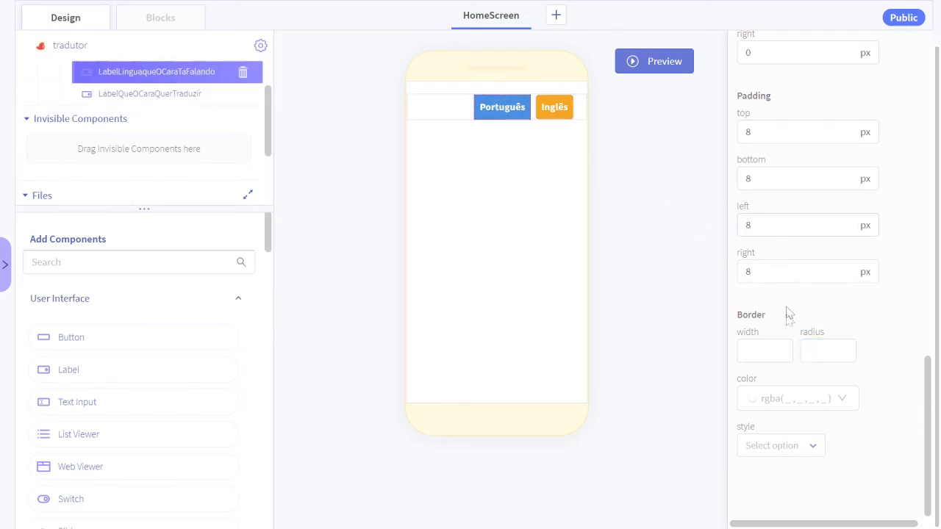
pyautogui.click(824, 349)
# - Examine the label row's padding and the HomeScreen's alignment, spacing, border and status bar properties
pyautogui.click(457, 118)
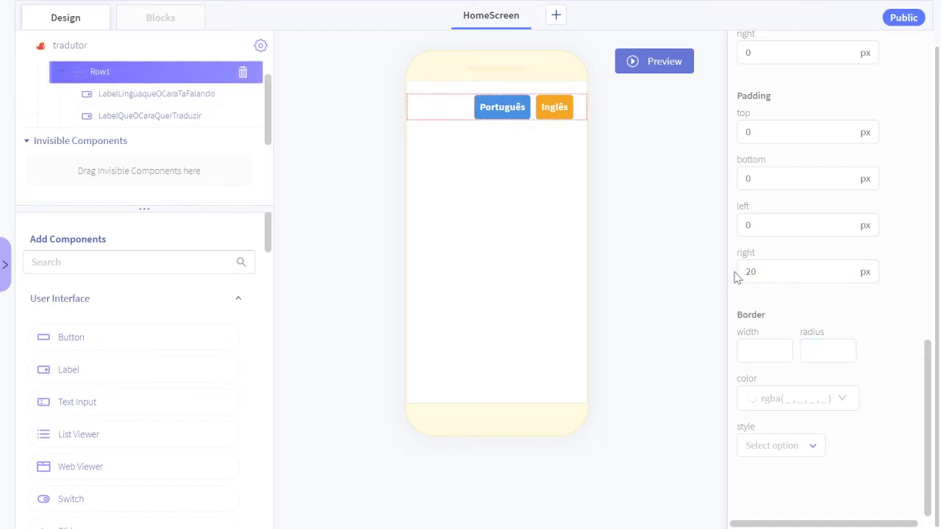
pyautogui.scroll(1, 682, 244)
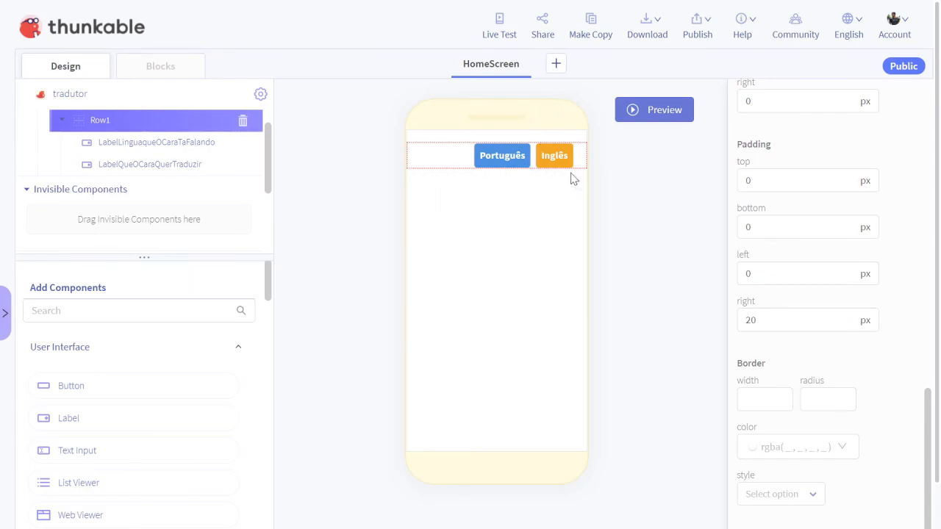
pyautogui.scroll(1, 128, 127)
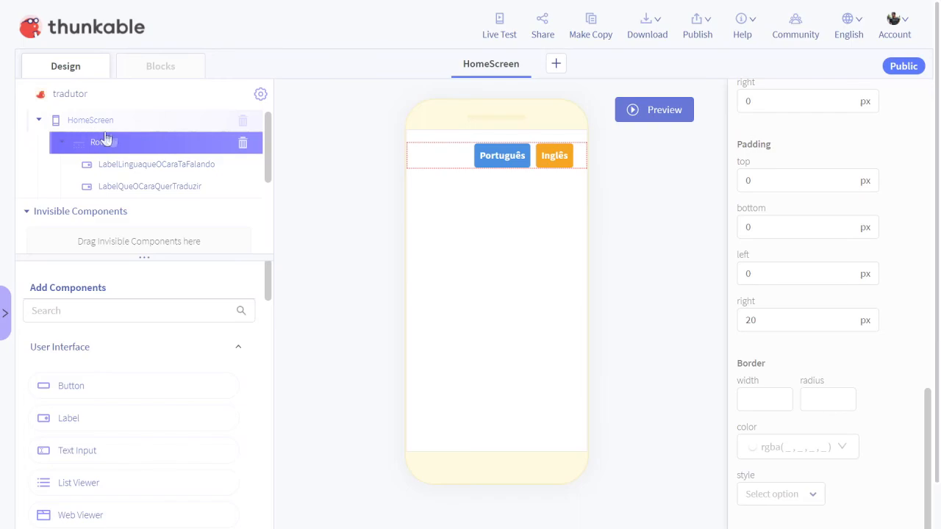
pyautogui.click(105, 121)
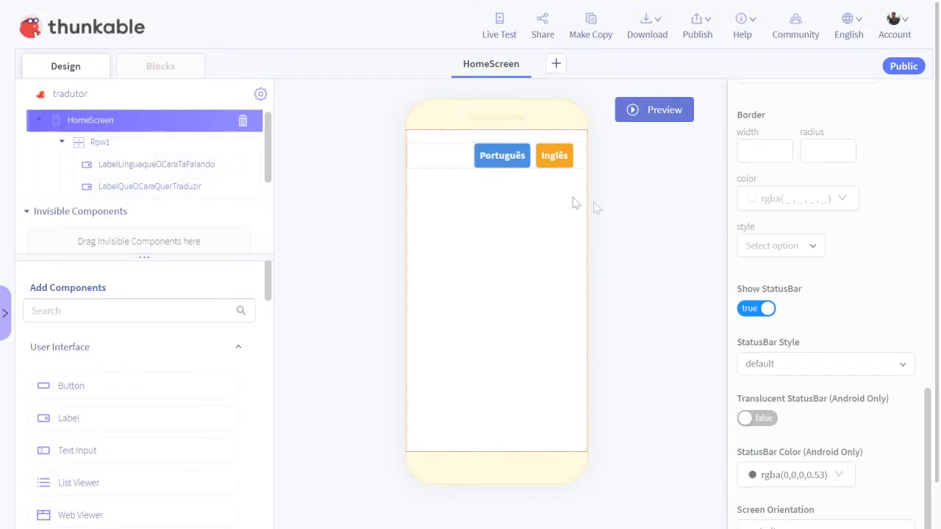
pyautogui.scroll(10, 907, 275)
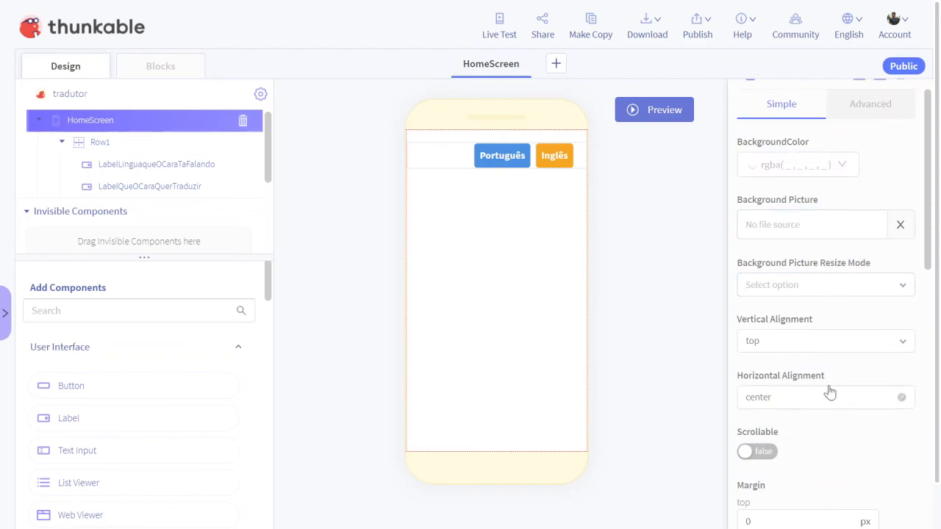
pyautogui.scroll(-3, 830, 391)
pyautogui.scroll(-4, 889, 294)
pyautogui.scroll(-3, 882, 346)
pyautogui.scroll(10, 881, 342)
pyautogui.scroll(-10, 841, 346)
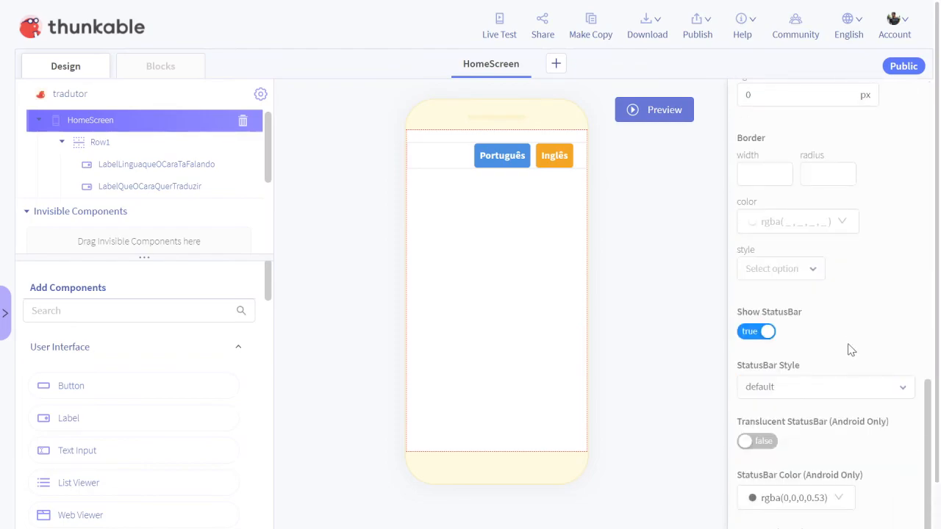
pyautogui.scroll(-1, 852, 345)
pyautogui.scroll(10, 851, 343)
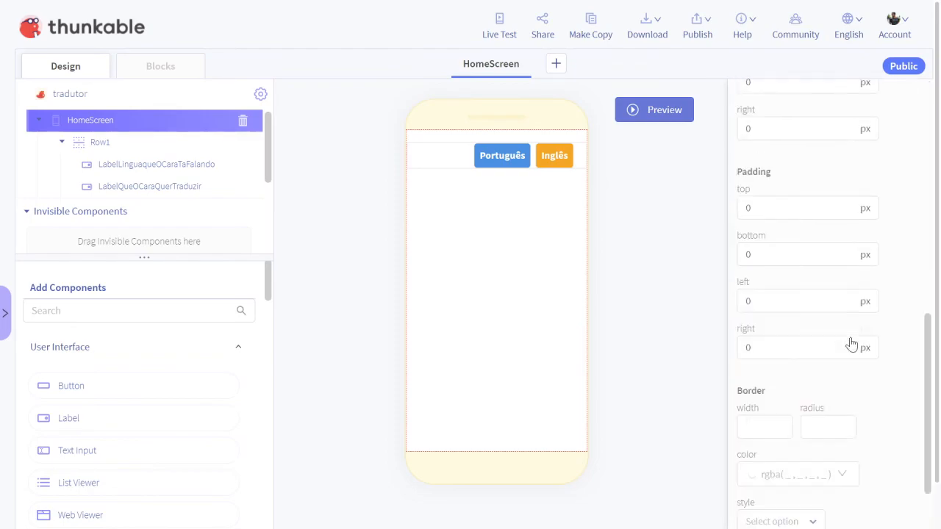
# - Try a red background, rgba(208, 2, 27, 1), on the Português label and return it to blue, rgba(74, 144, 226, 1)
pyautogui.click(515, 157)
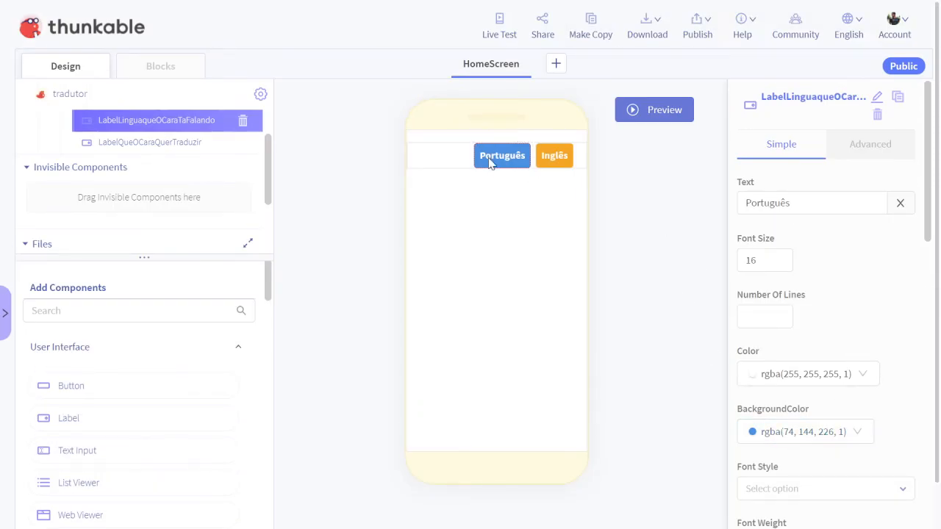
pyautogui.click(803, 433)
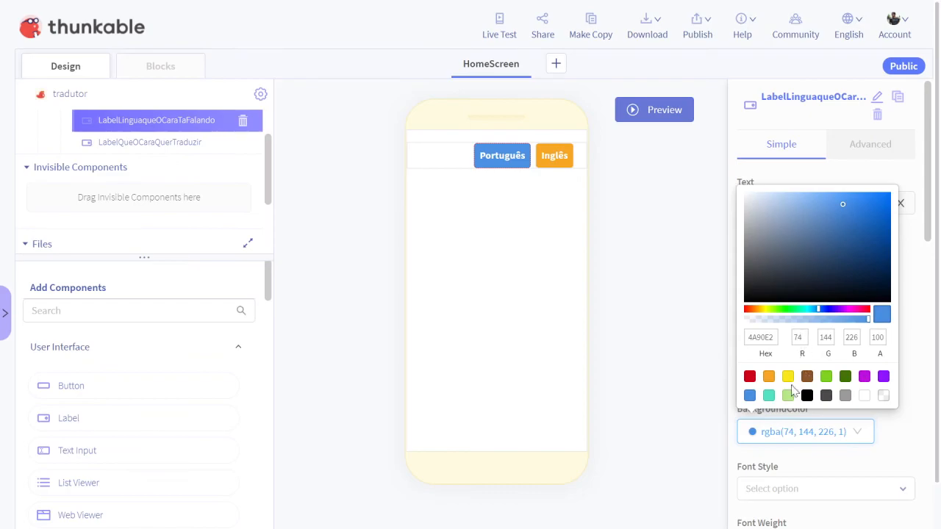
pyautogui.click(749, 376)
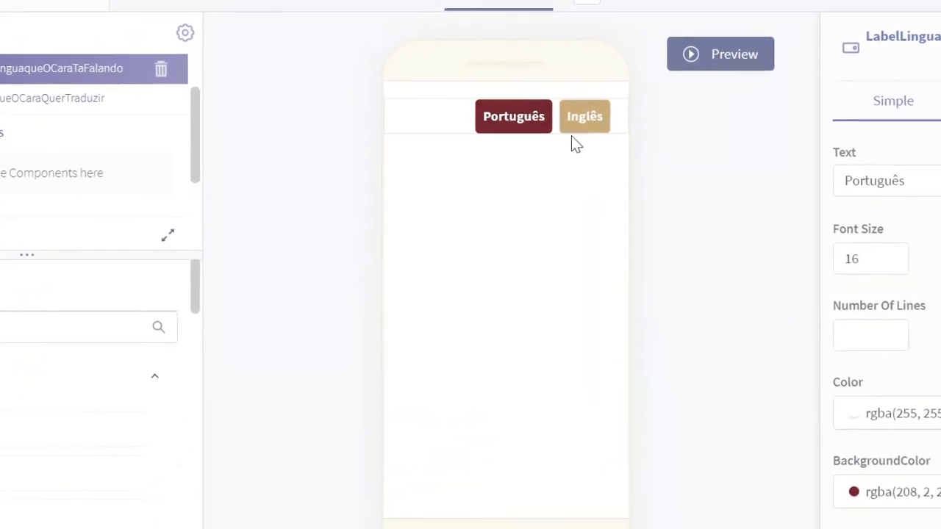
pyautogui.click(749, 432)
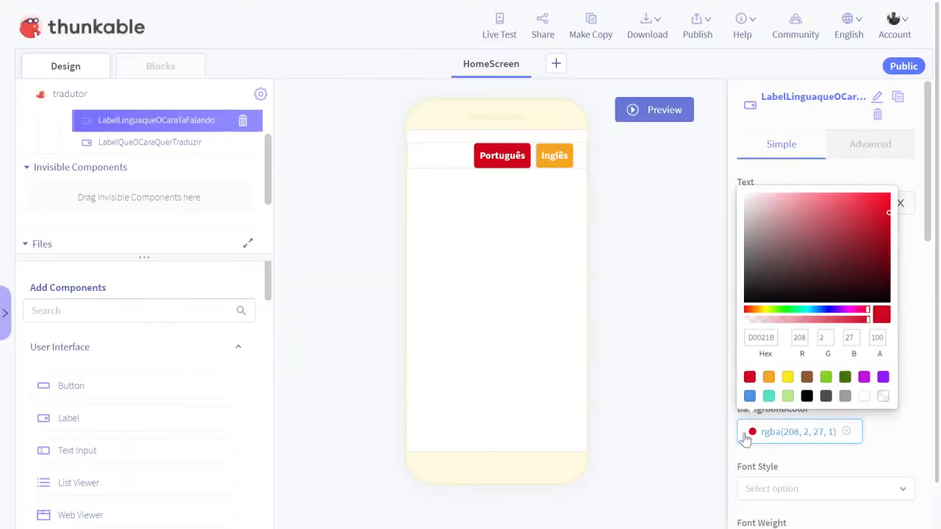
pyautogui.click(750, 396)
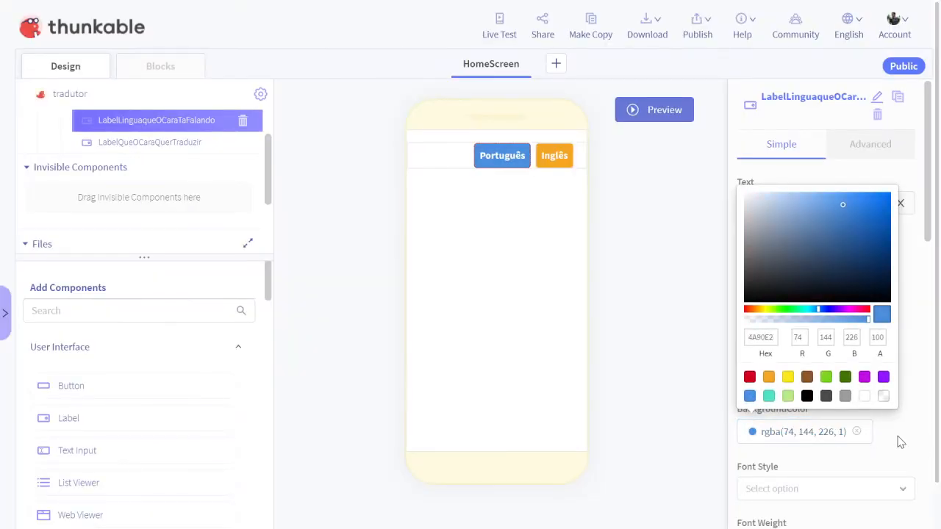
pyautogui.click(556, 163)
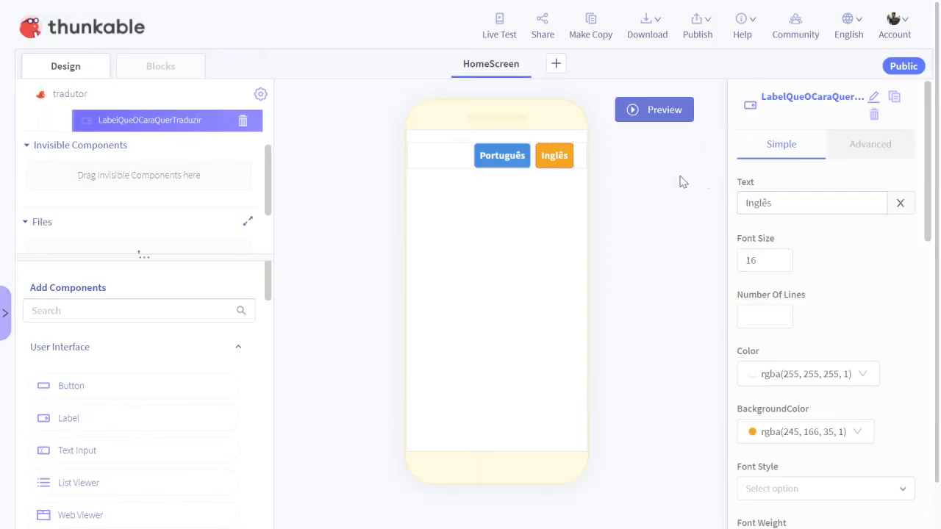
pyautogui.click(873, 97)
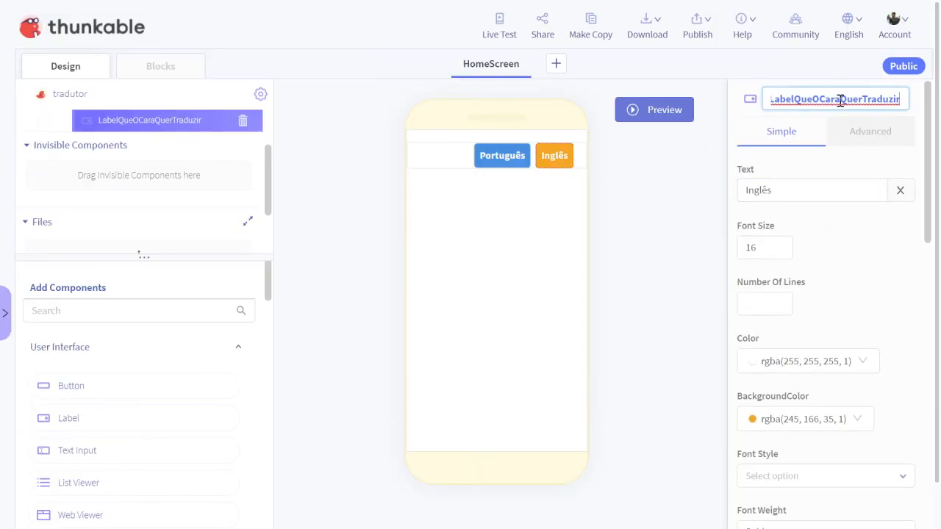
pyautogui.click(799, 203)
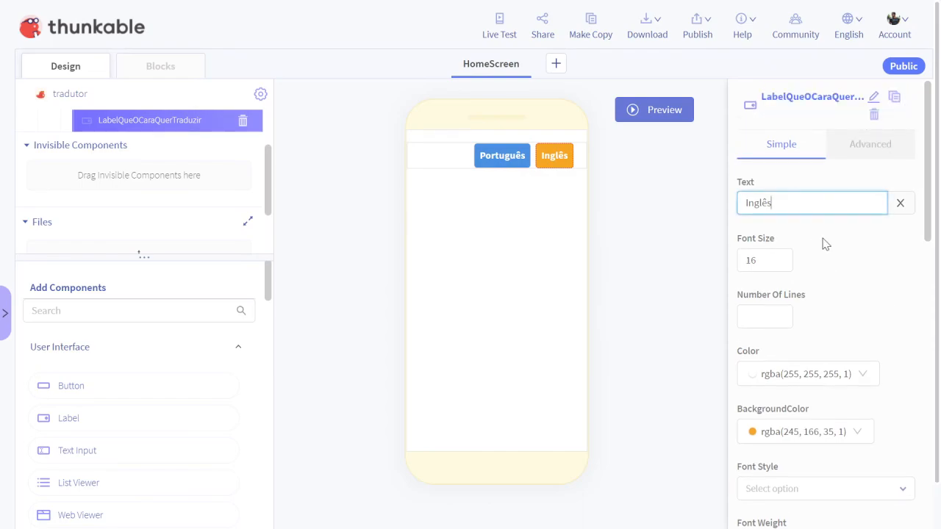
pyautogui.doubleClick(786, 210)
pyautogui.click(869, 260)
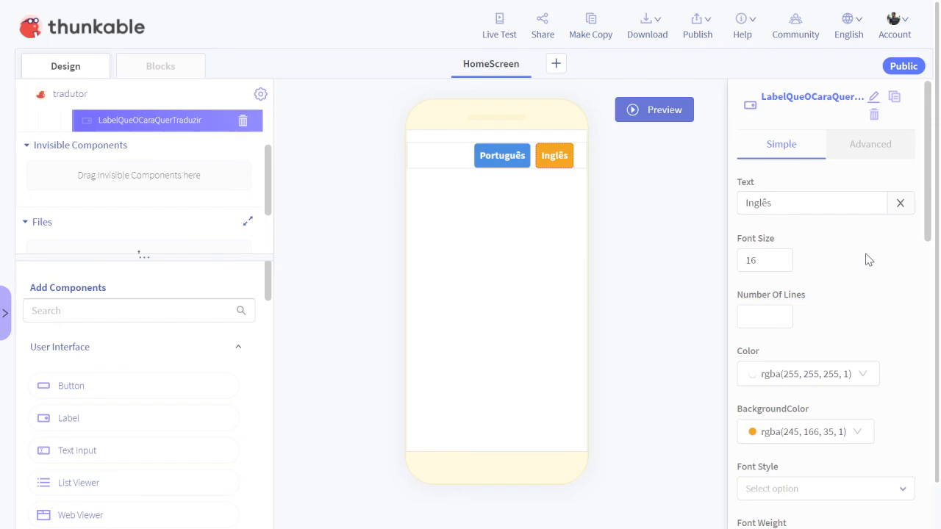